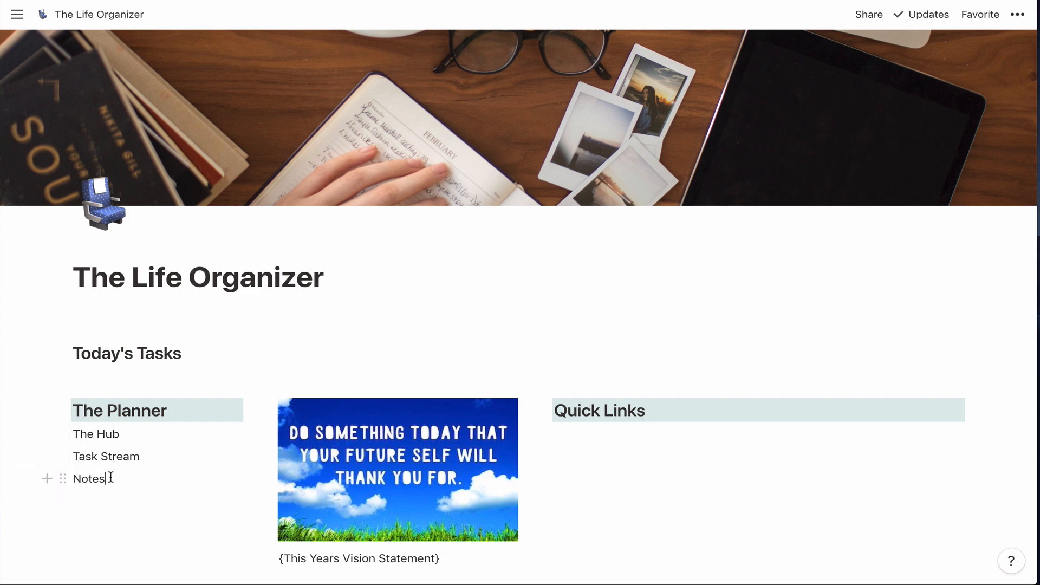
- Turn the lines The Hub, Task Stream and Notes into pages and add an empty line below them
left_click_drag(109, 479, 75, 437)
left_click(64, 434)
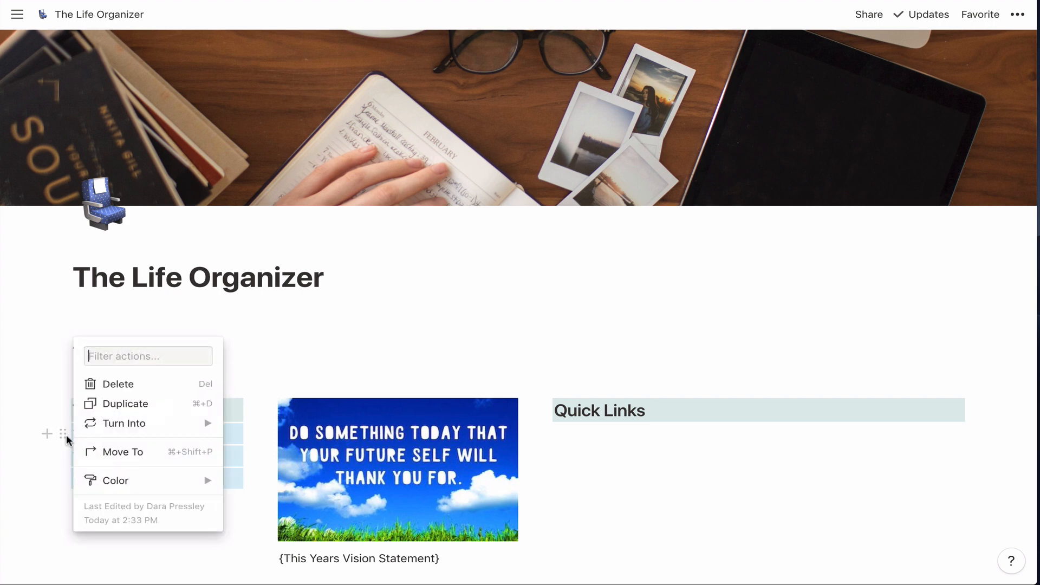
mouse_move(114, 420)
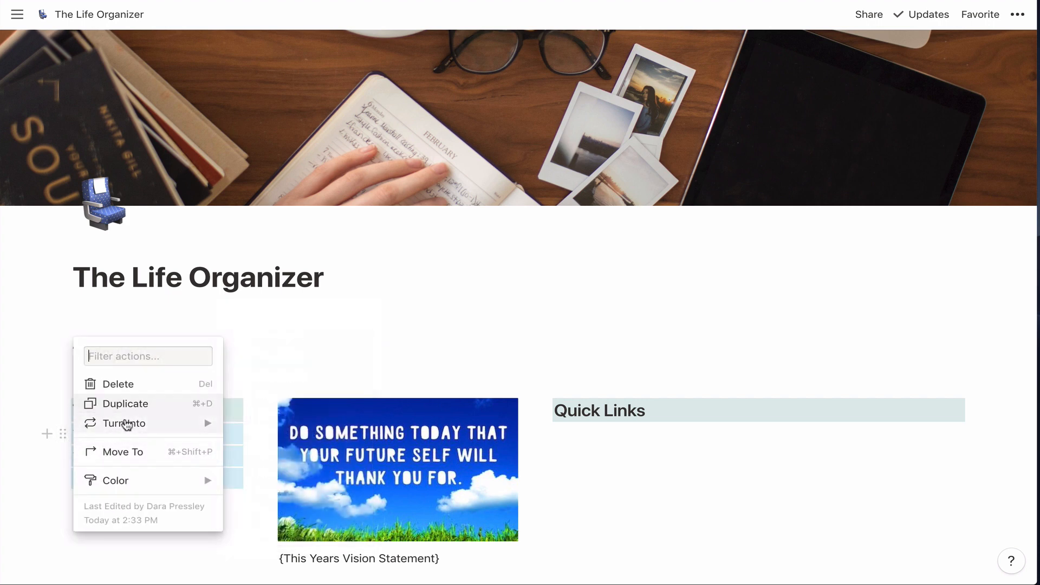
left_click(260, 394)
left_click(47, 477)
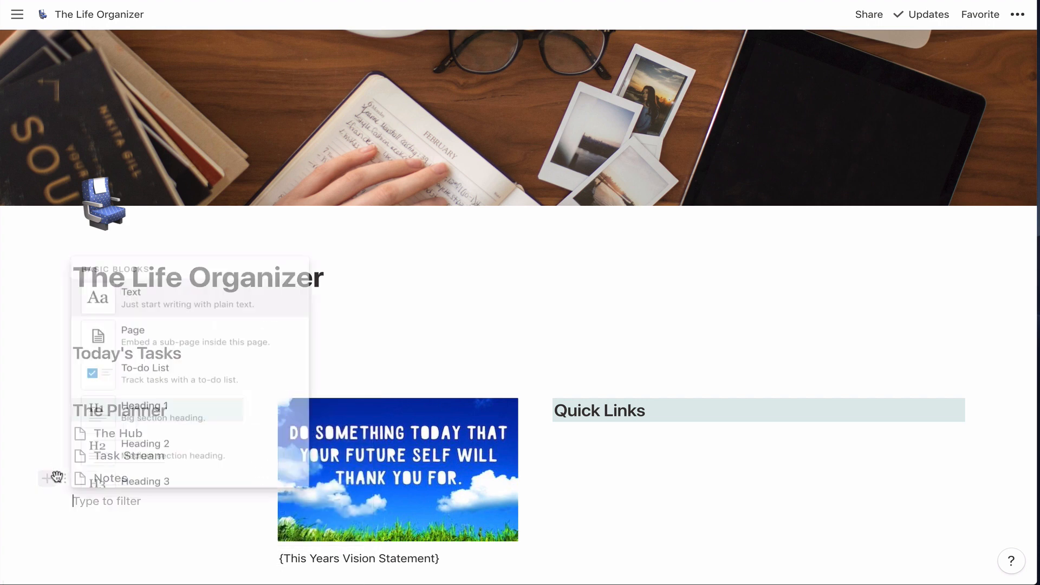
left_click(115, 533)
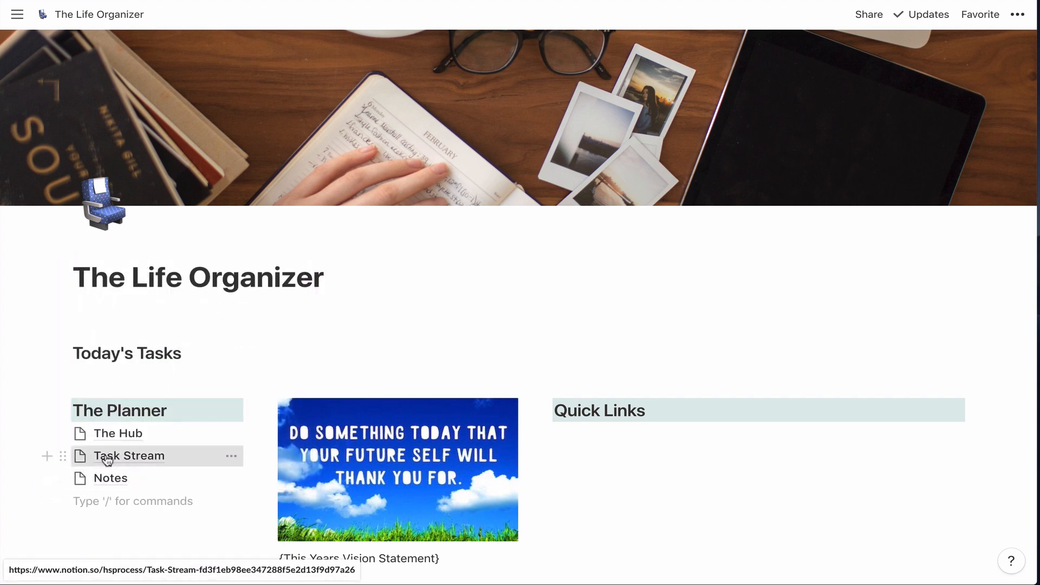
- Set up the Task Stream page as a board database and open Card 1
left_click(109, 455)
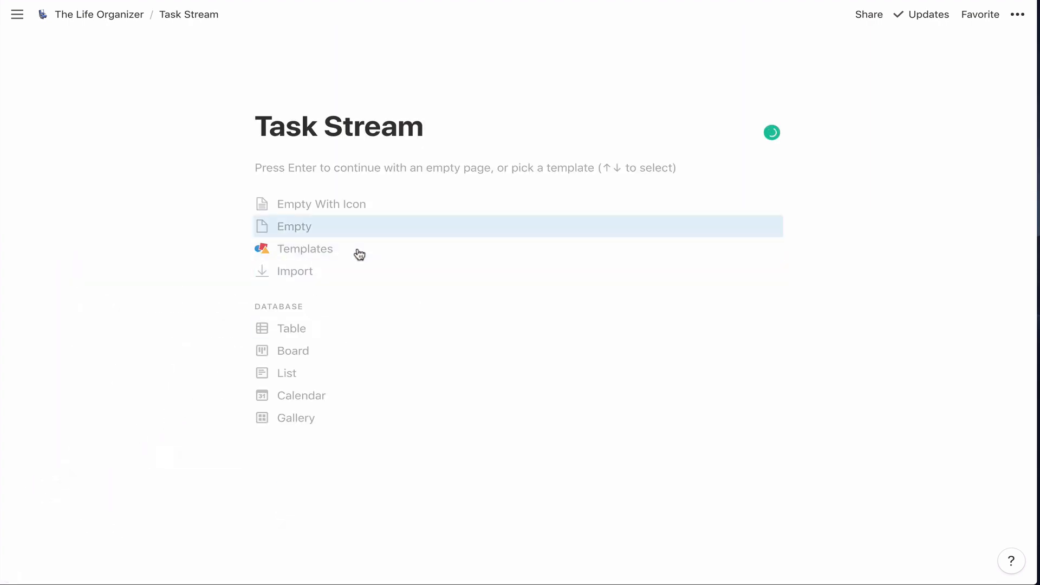
left_click(303, 353)
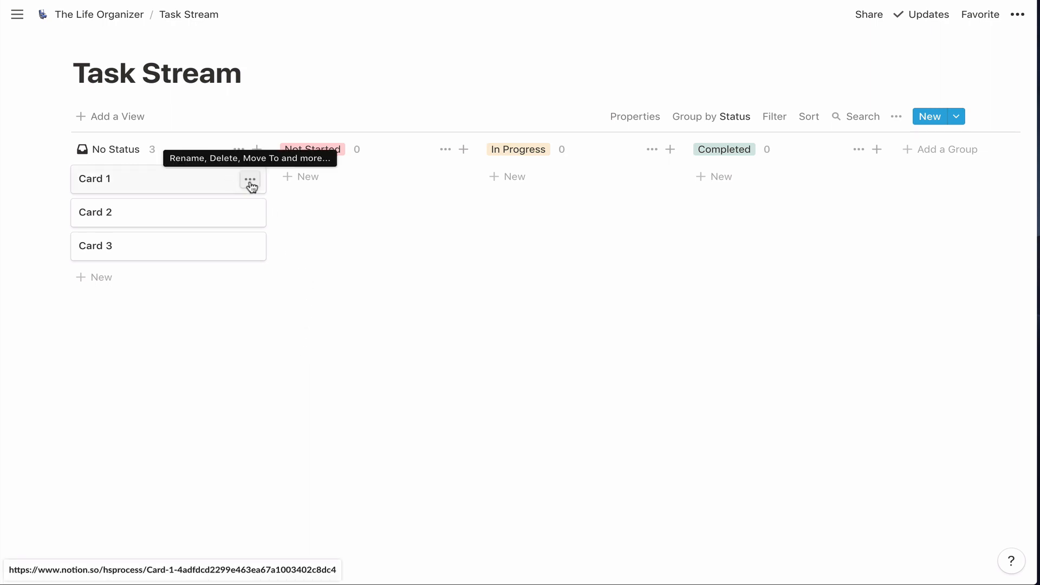
left_click(250, 180)
left_click(190, 186)
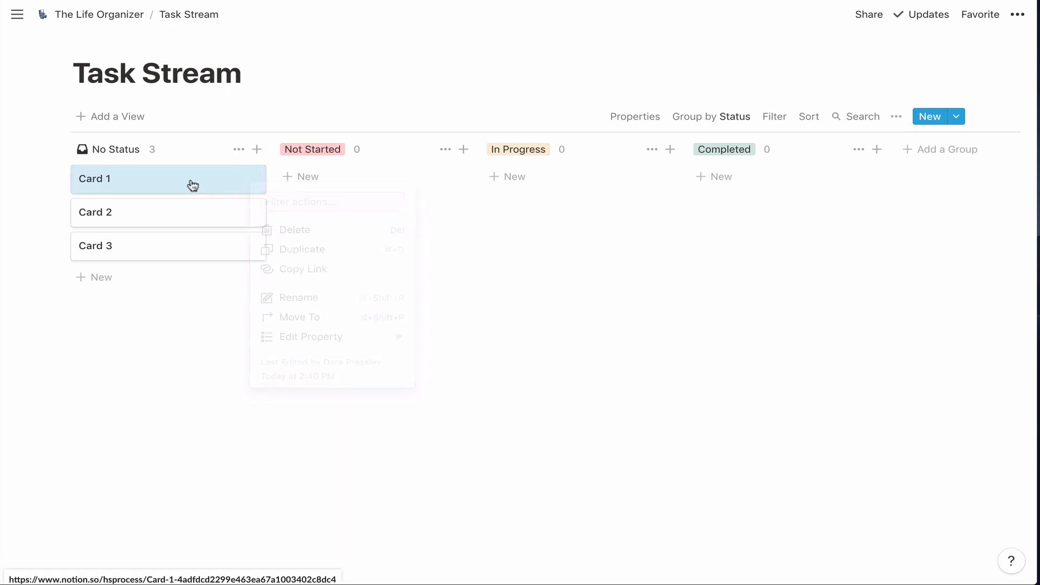
left_click(187, 184)
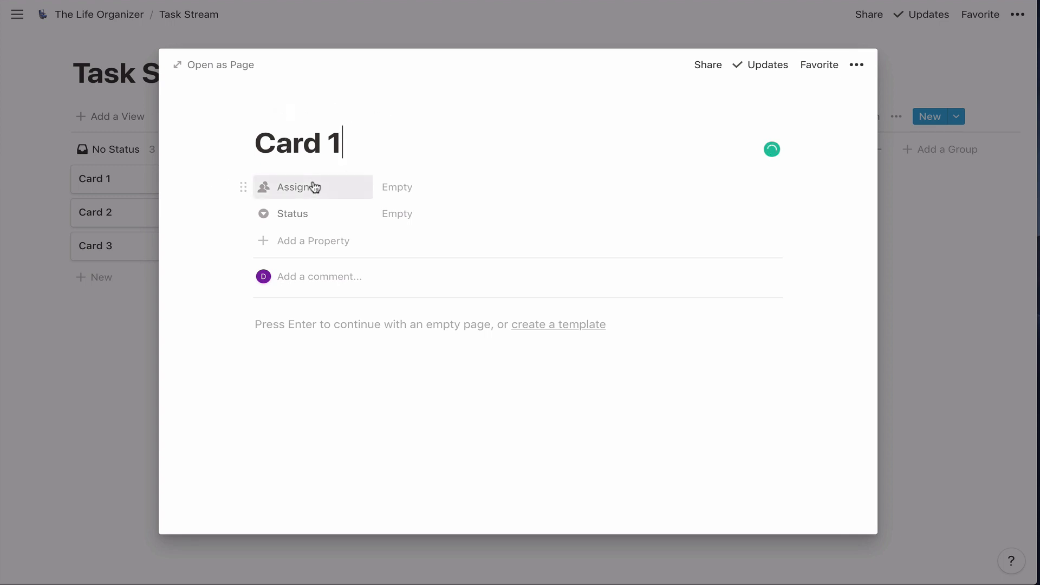
- Rename the Not Started status option to "on hold" and move it below In Progress
left_click(399, 214)
mouse_move(471, 260)
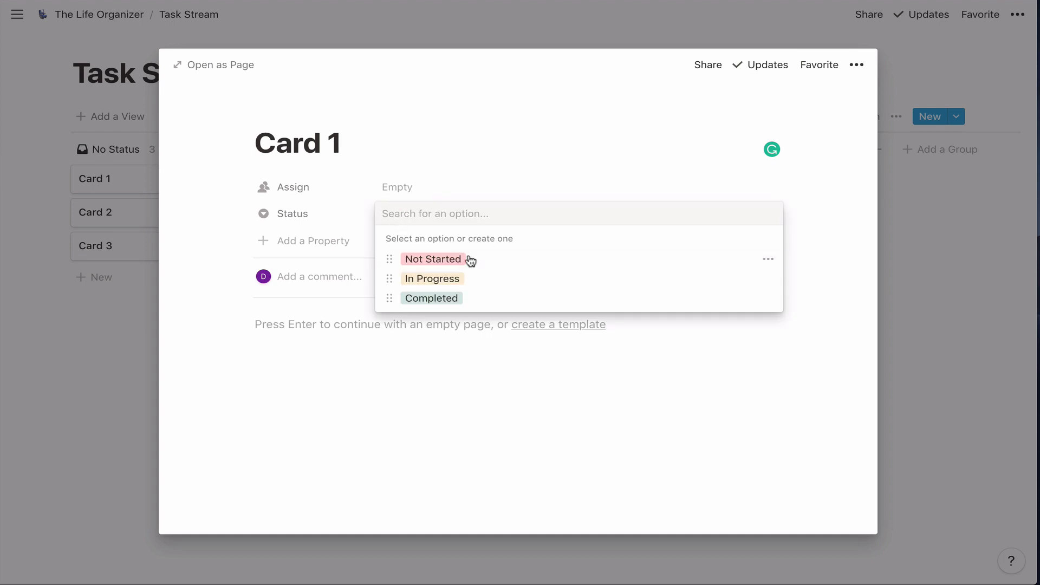
left_click(759, 261)
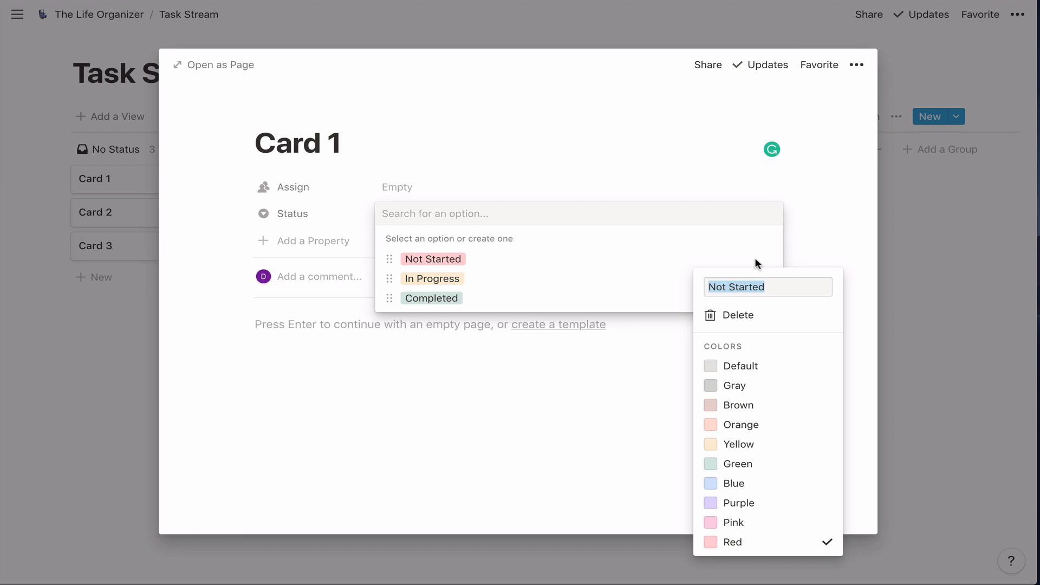
type("on")
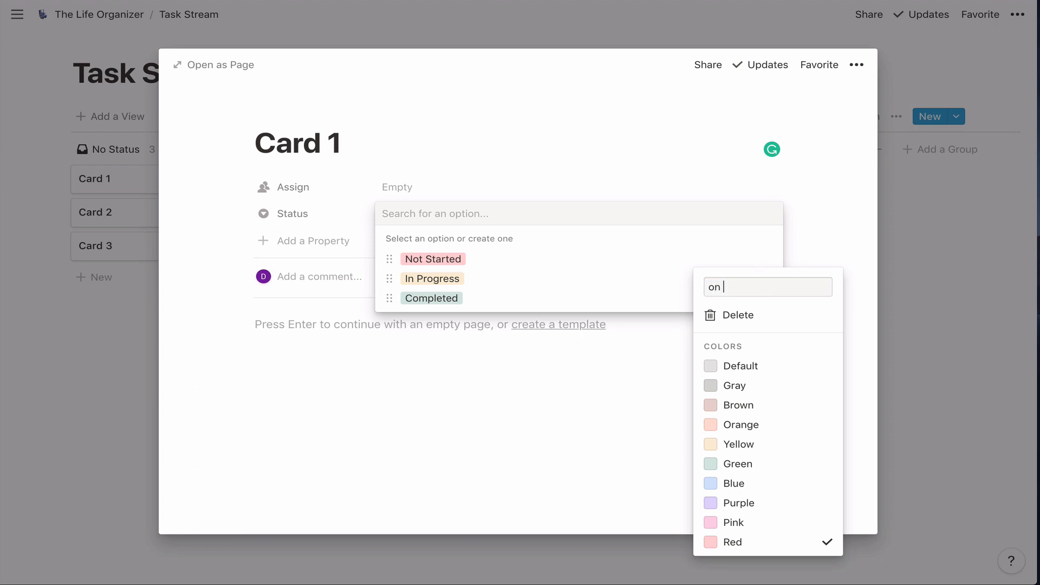
type(" hold")
left_click(697, 246)
left_click_drag(388, 259, 389, 278)
- Rename the In Progress status option to lowercase "in progress" and set its color to green
left_click(767, 260)
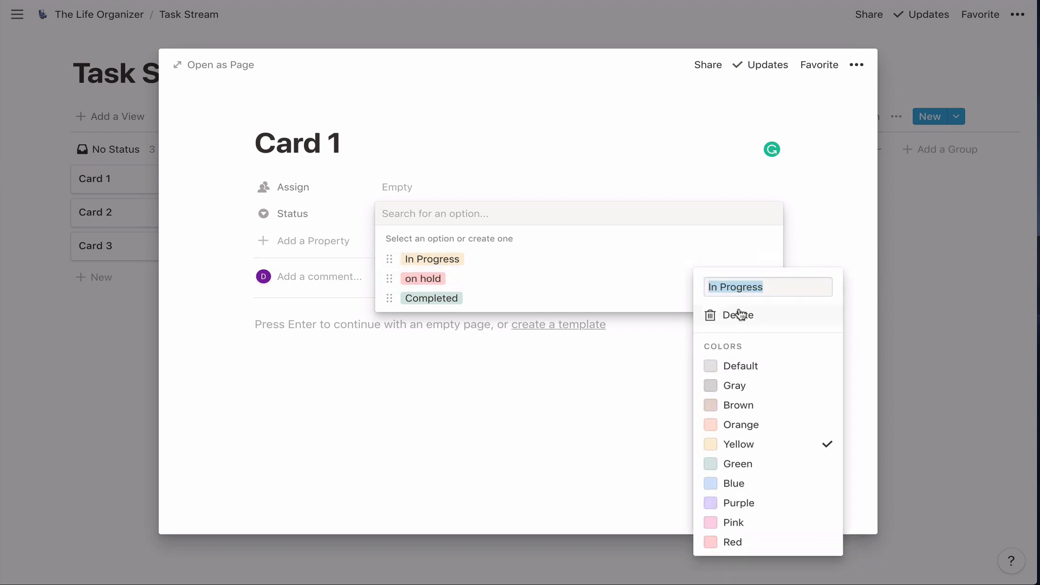
left_click(711, 286)
key("BackSpace")
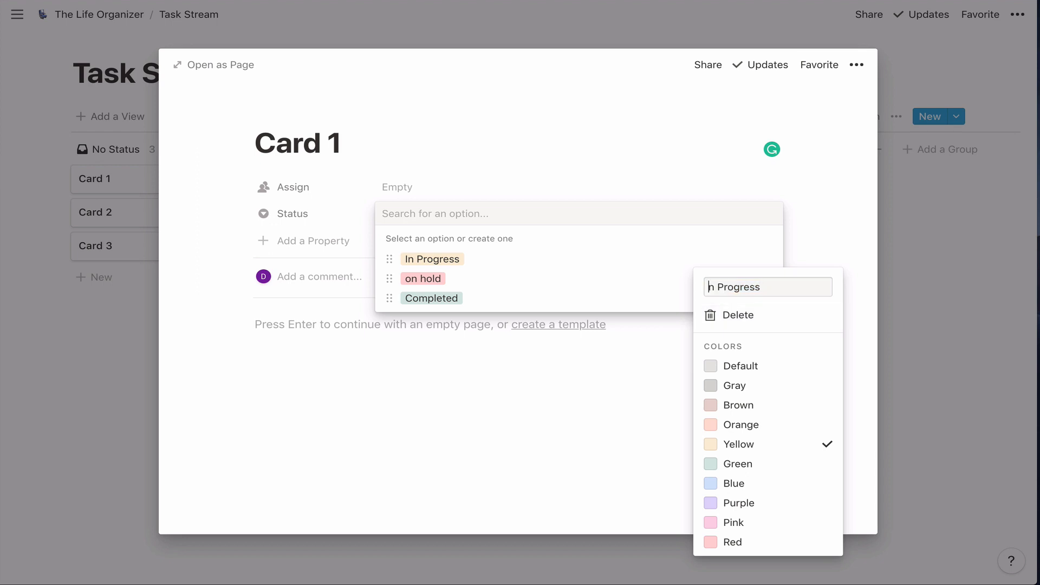
type("i")
left_click(723, 287)
key("BackSpace")
type("p")
key("Return")
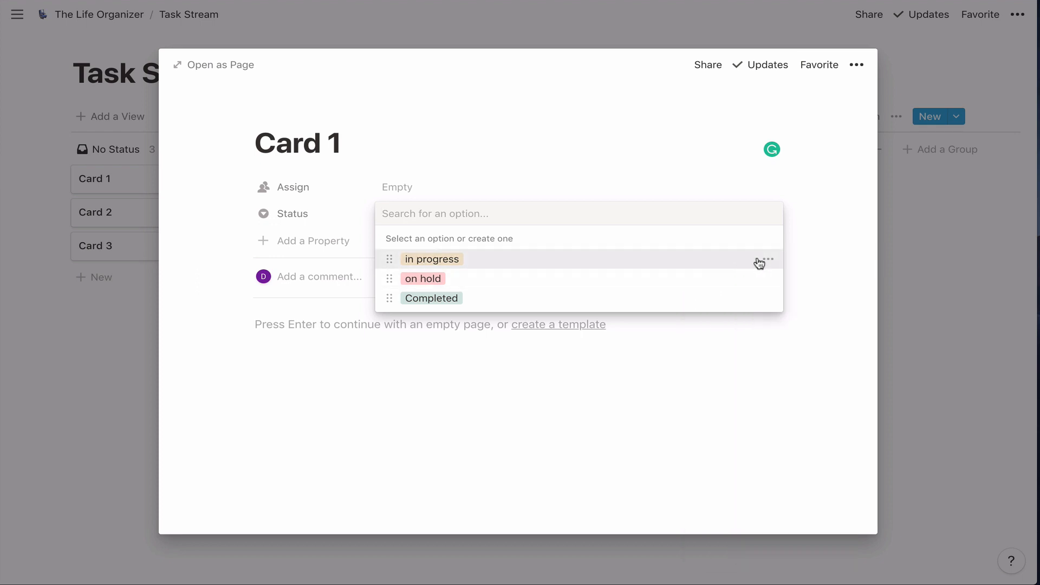
left_click(766, 260)
left_click(767, 465)
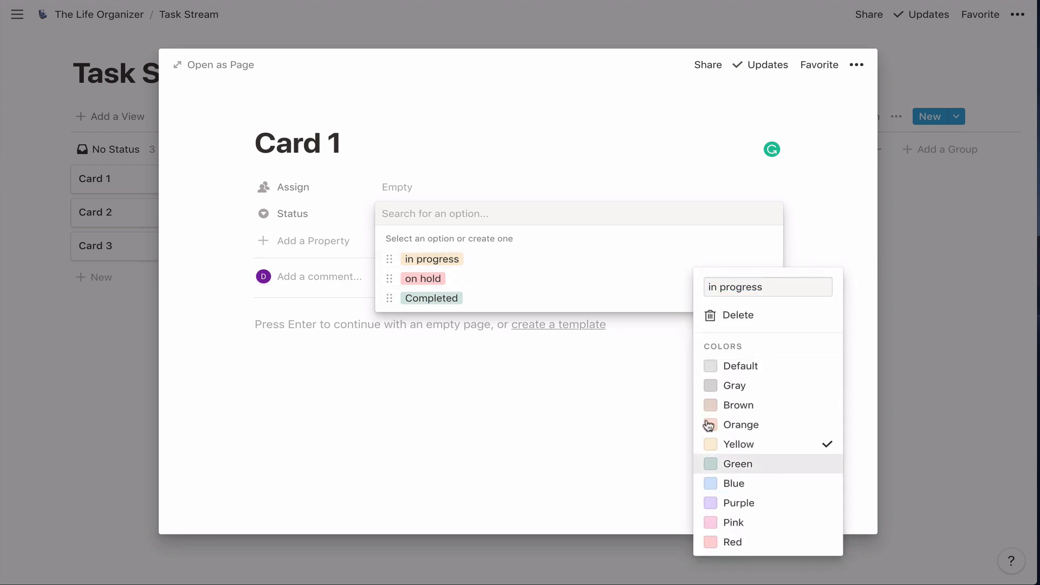
left_click(514, 302)
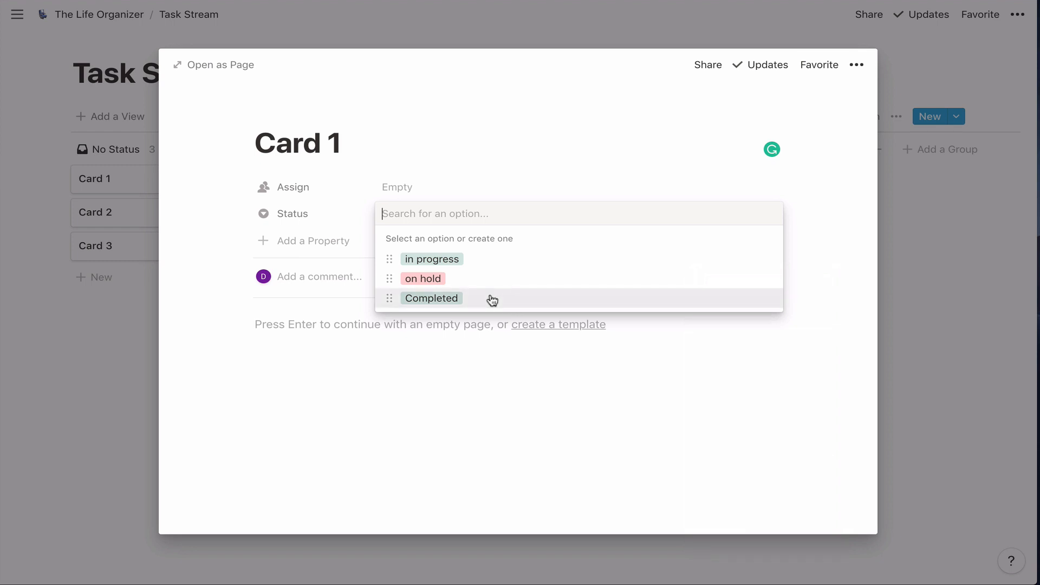
left_click(488, 299)
left_click(467, 214)
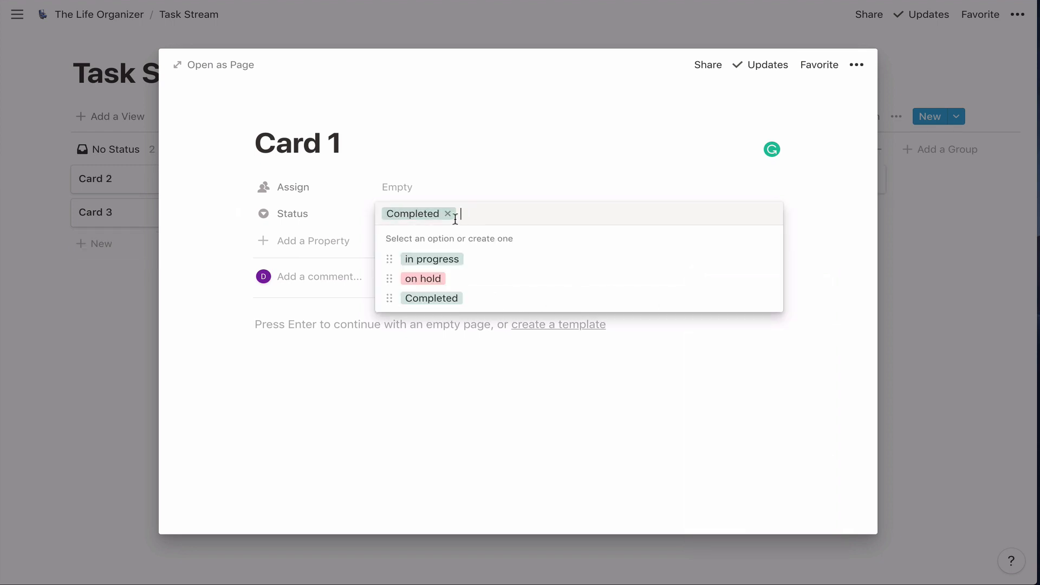
left_click(454, 213)
- Set the Completed status option's color to gray and rename it to lowercase "completed"
left_click(768, 298)
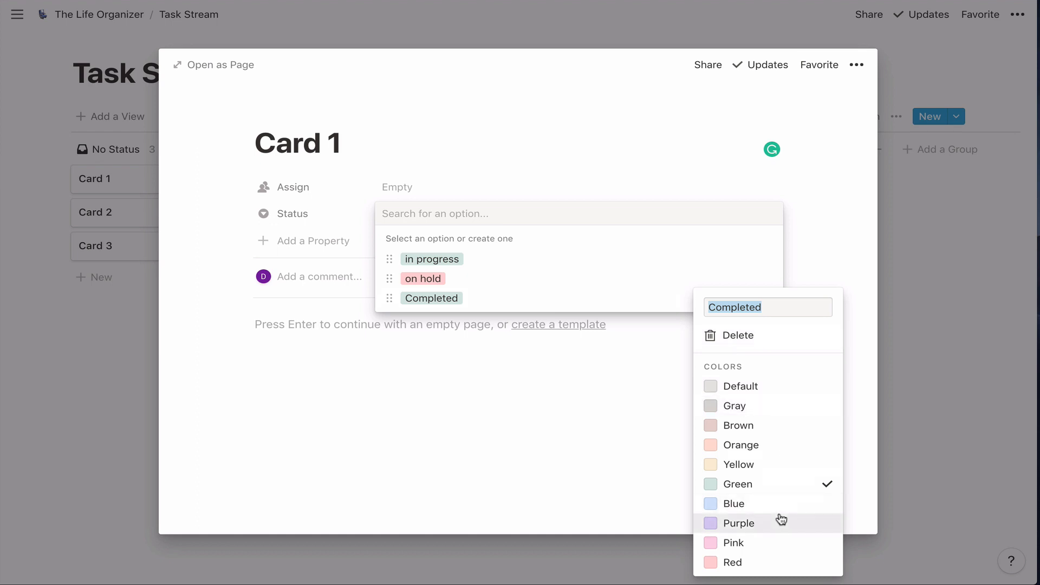
left_click(745, 406)
left_click(712, 307)
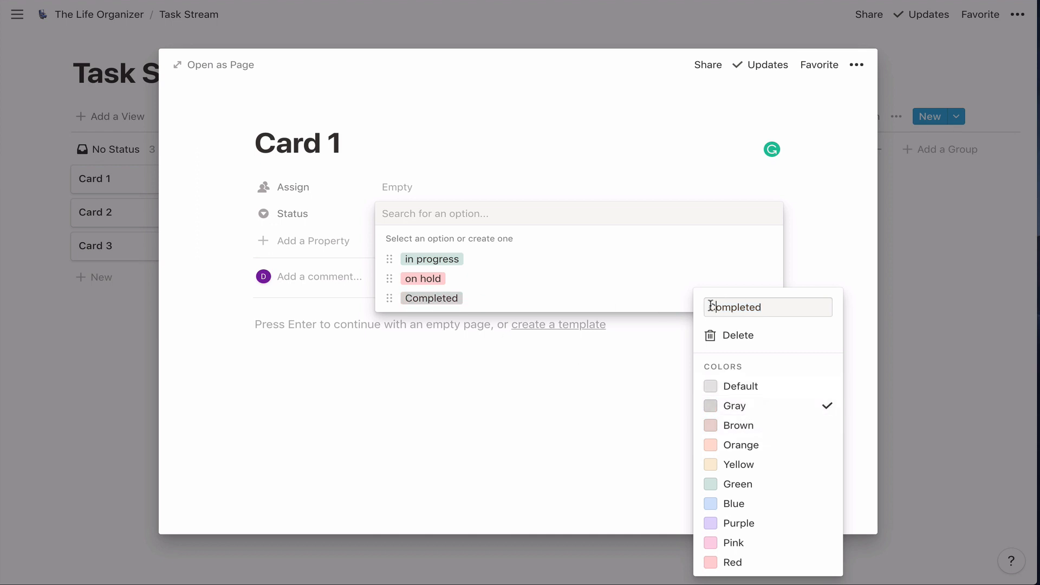
key("BackSpace")
type("c")
left_click(692, 282)
- Create the status option "at watch", place it above completed, and clear it from Card 1
type("at watch")
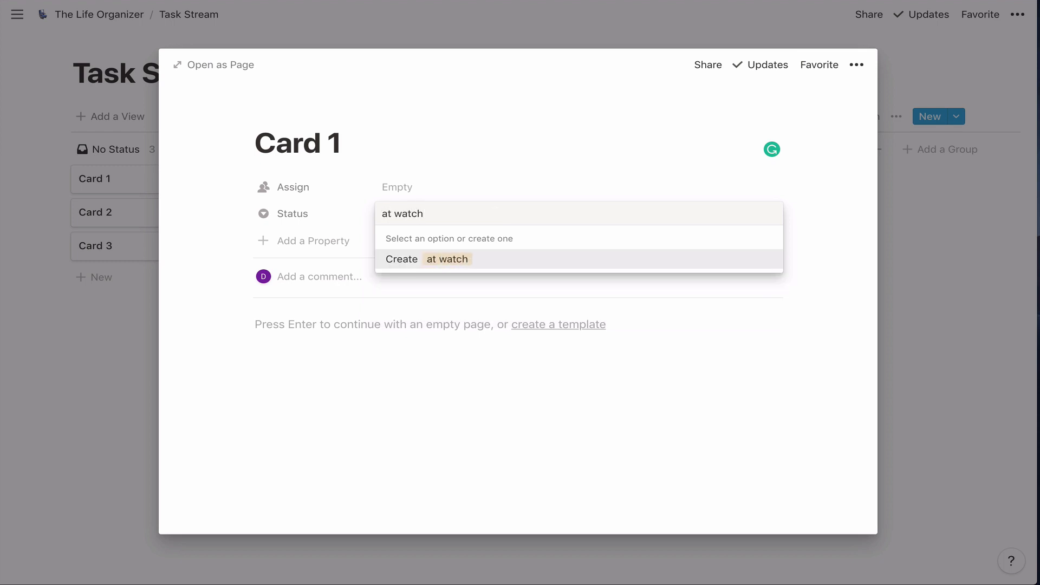
key("Return")
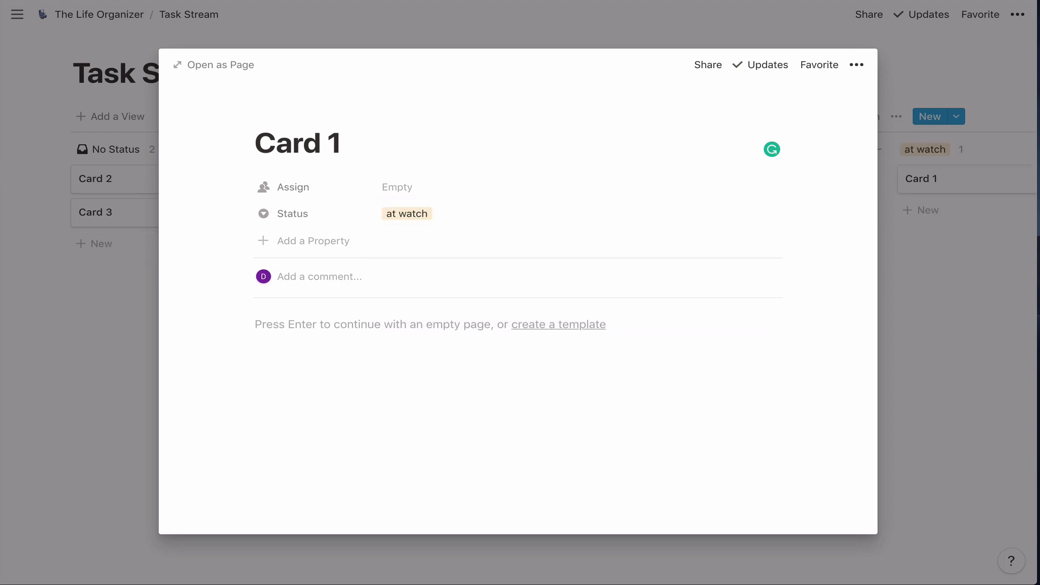
left_click(483, 220)
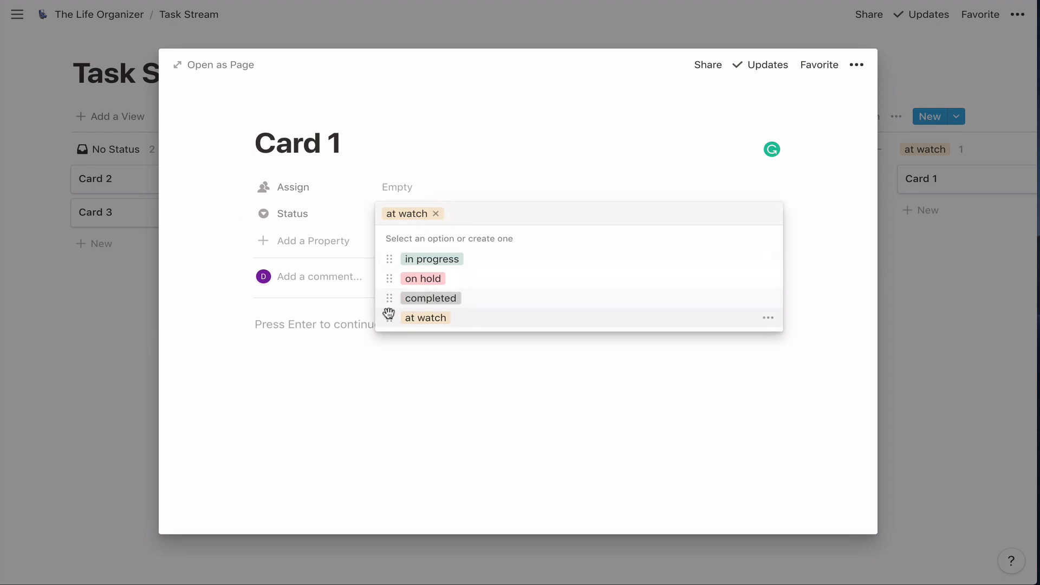
left_click_drag(389, 318, 389, 297)
left_click(436, 213)
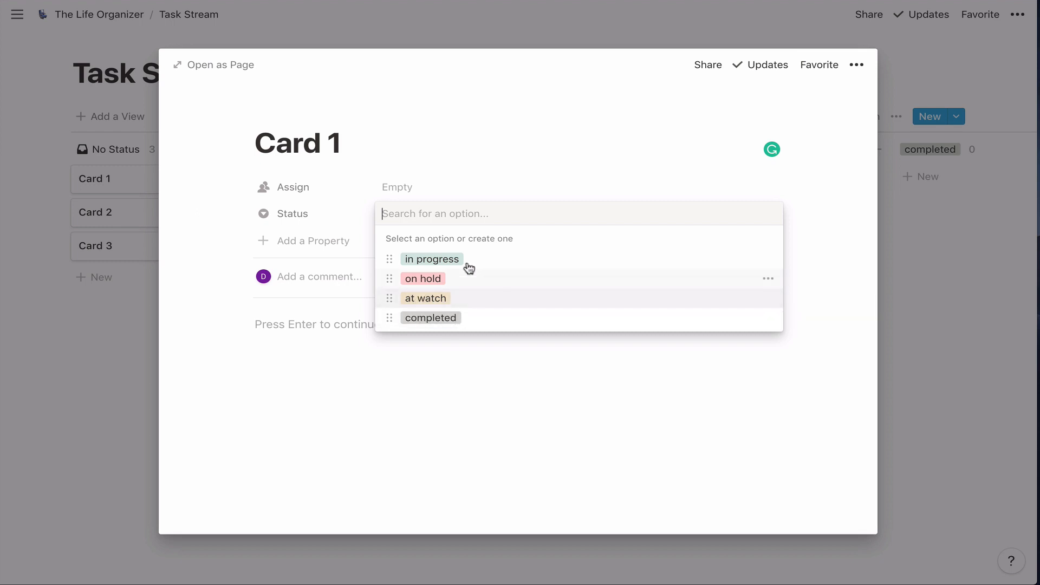
left_click(214, 250)
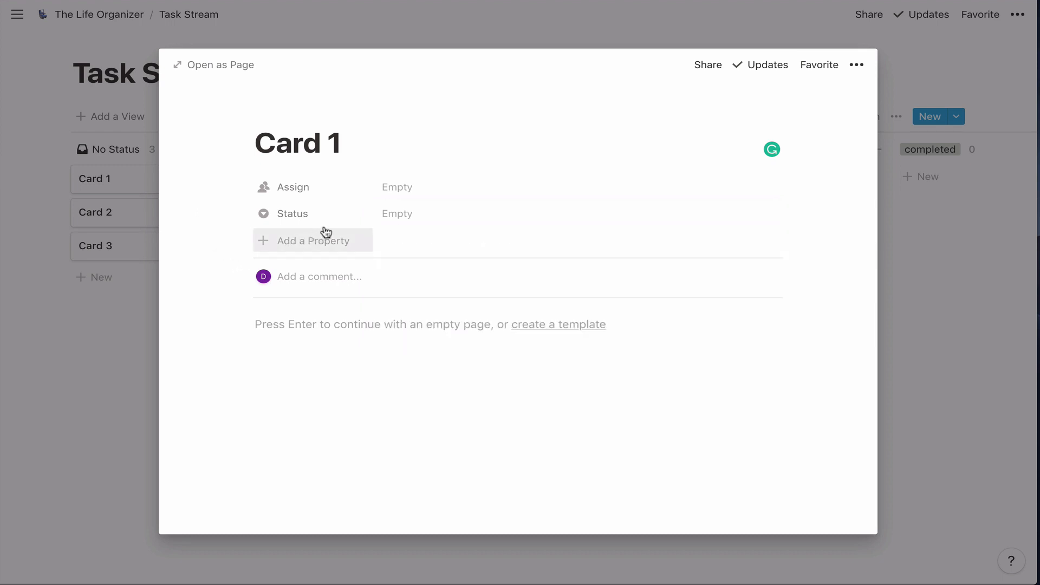
- Rename the Assign property to "Due Date" and change its type to Date
left_click(337, 195)
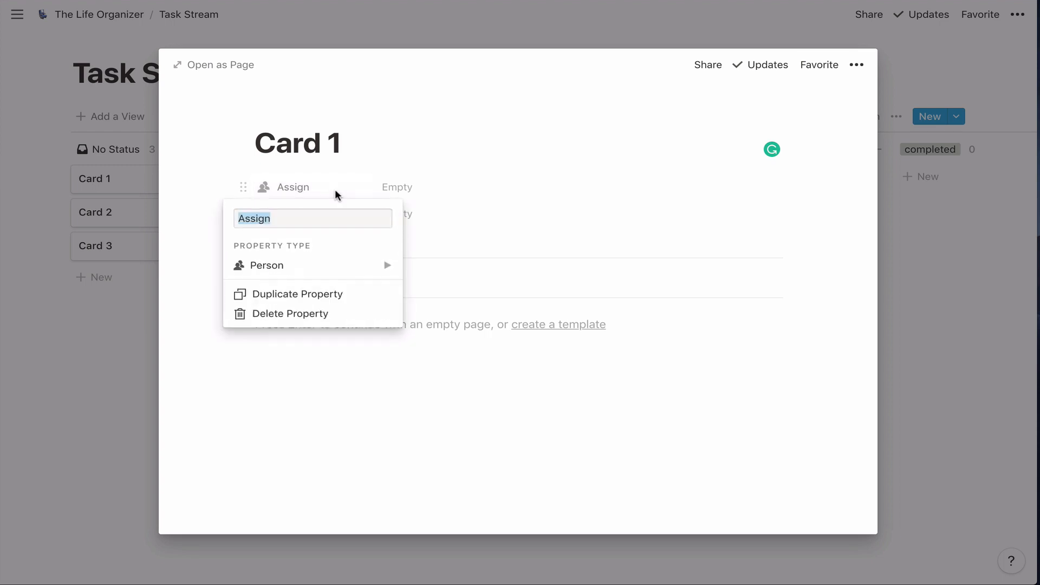
type("Due Date")
mouse_move(376, 276)
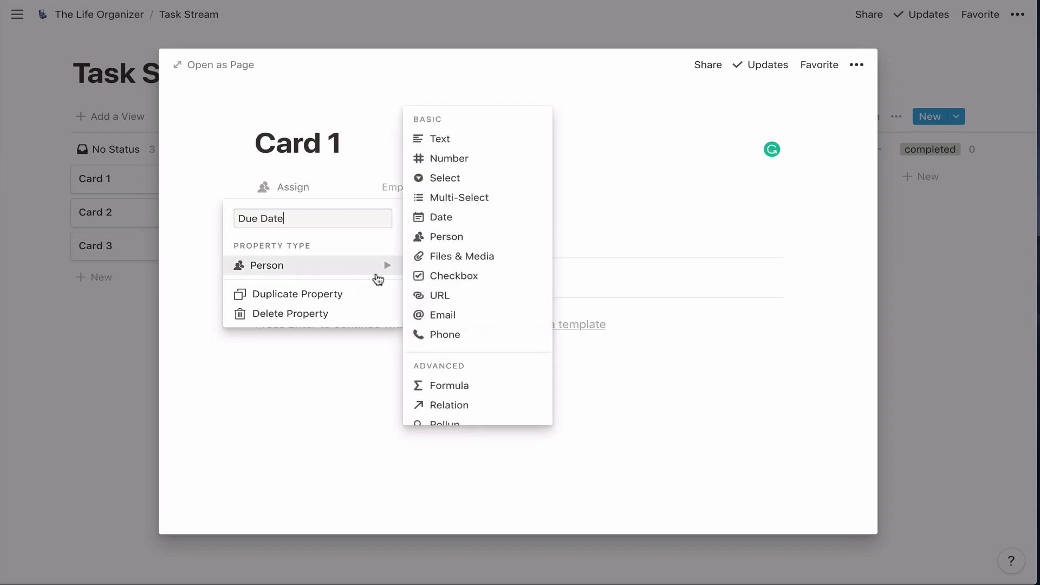
left_click(443, 216)
- Add a Date property named "Work on Date" and place it directly above Status
left_click(271, 238)
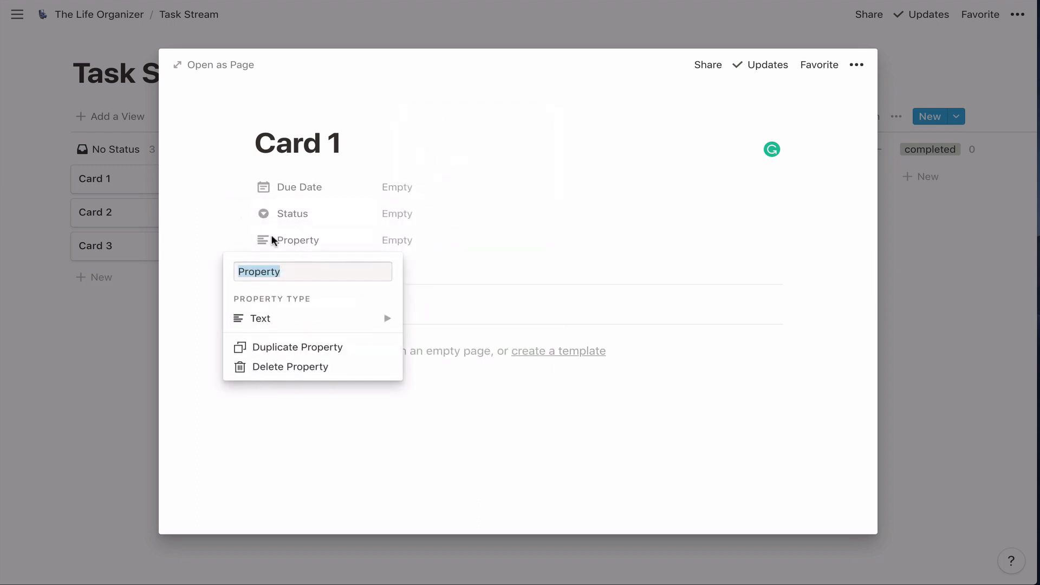
type("Work")
type("ed O")
key("BackSpace")
key("BackSpace")
key("BackSpace")
key("BackSpace")
type("on Date")
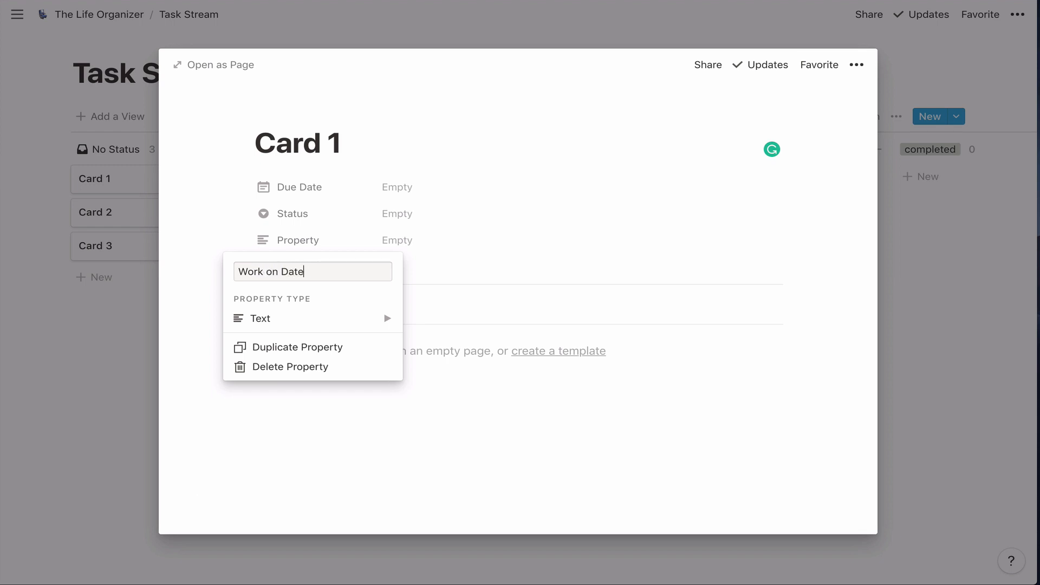
mouse_move(294, 319)
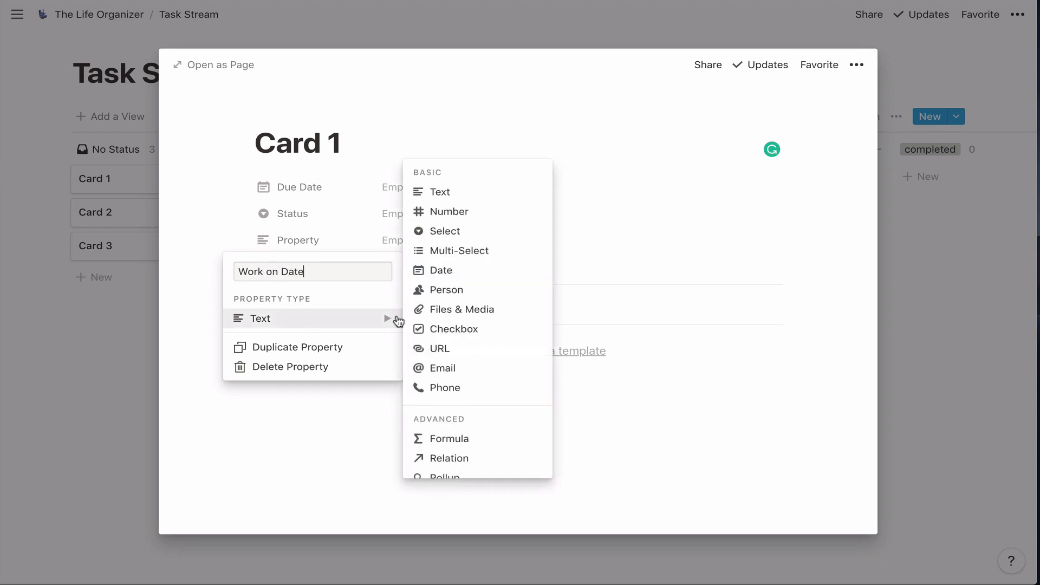
left_click(446, 270)
left_click_drag(248, 241, 281, 216)
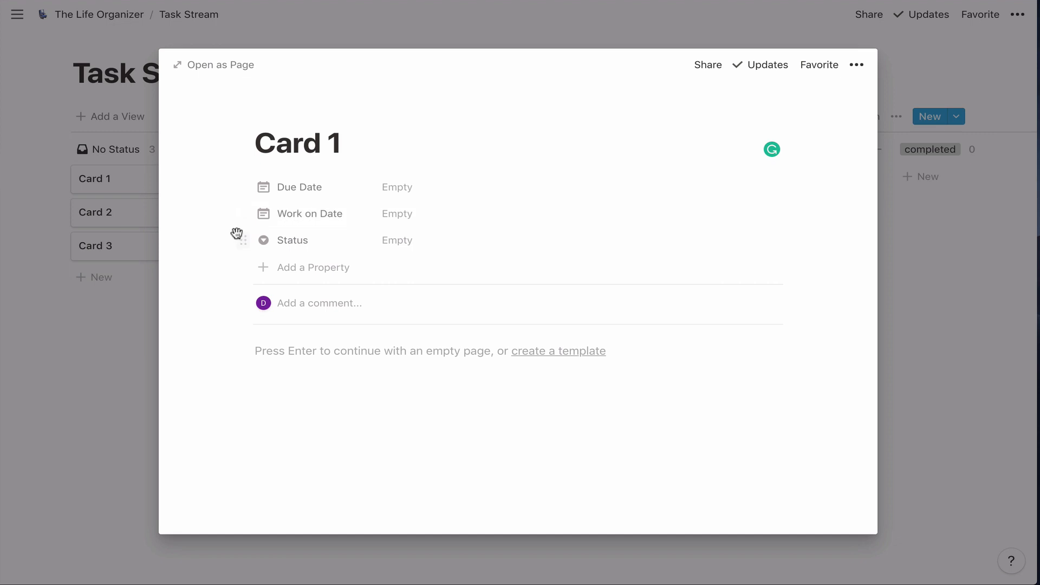
- Add a property named "Url" to the card with the URL property type
left_click(282, 265)
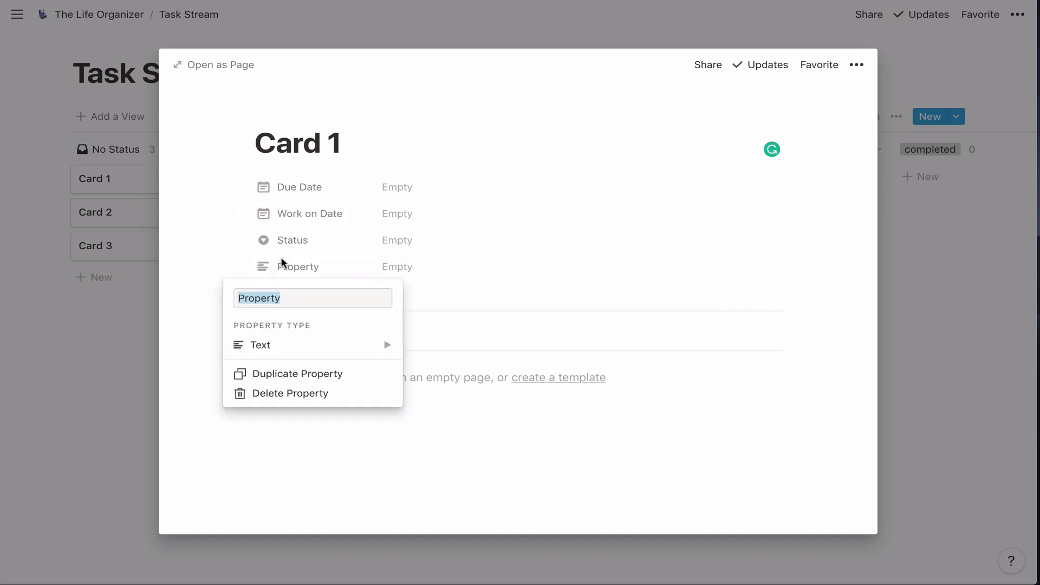
type("url")
mouse_move(389, 349)
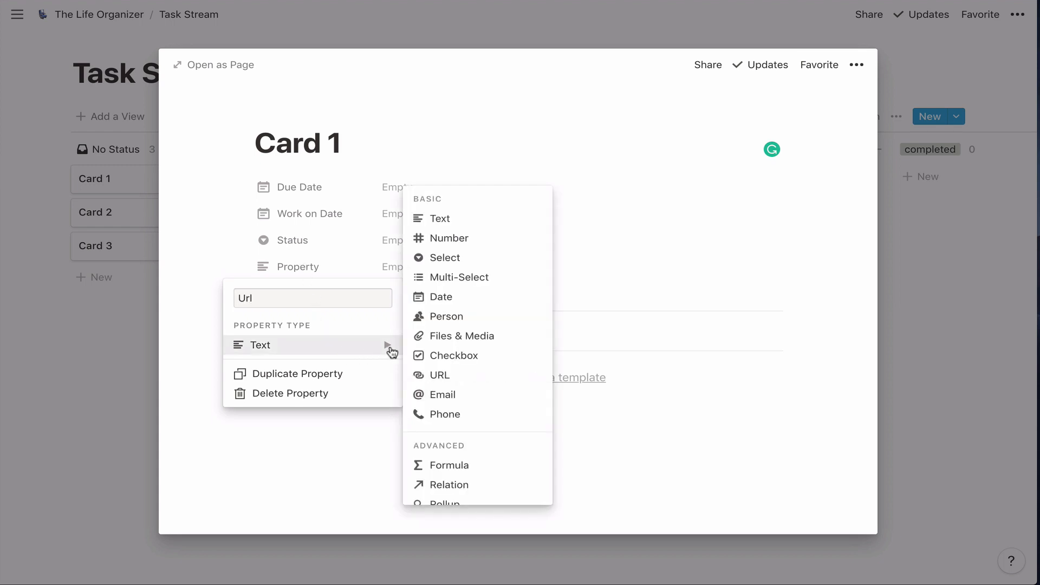
left_click(434, 375)
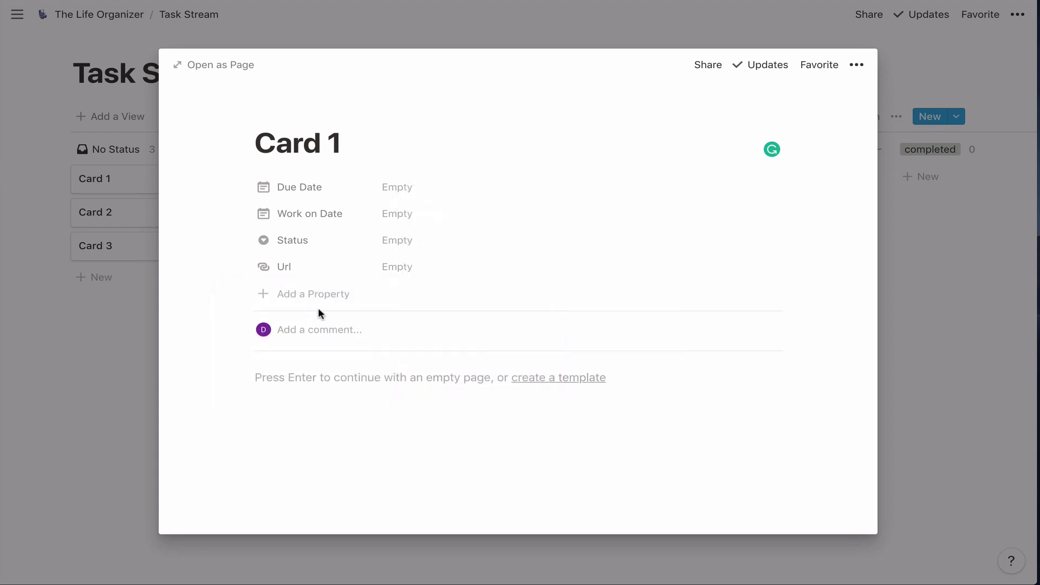
- Add a property named "Type" to Card 1 with the Select property type
left_click(299, 295)
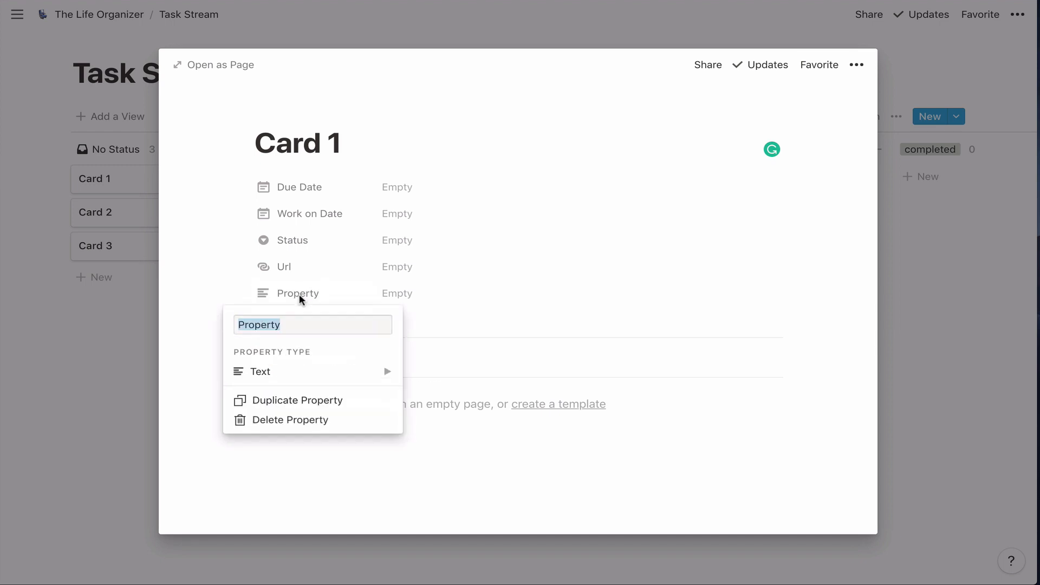
type("Type")
mouse_move(320, 376)
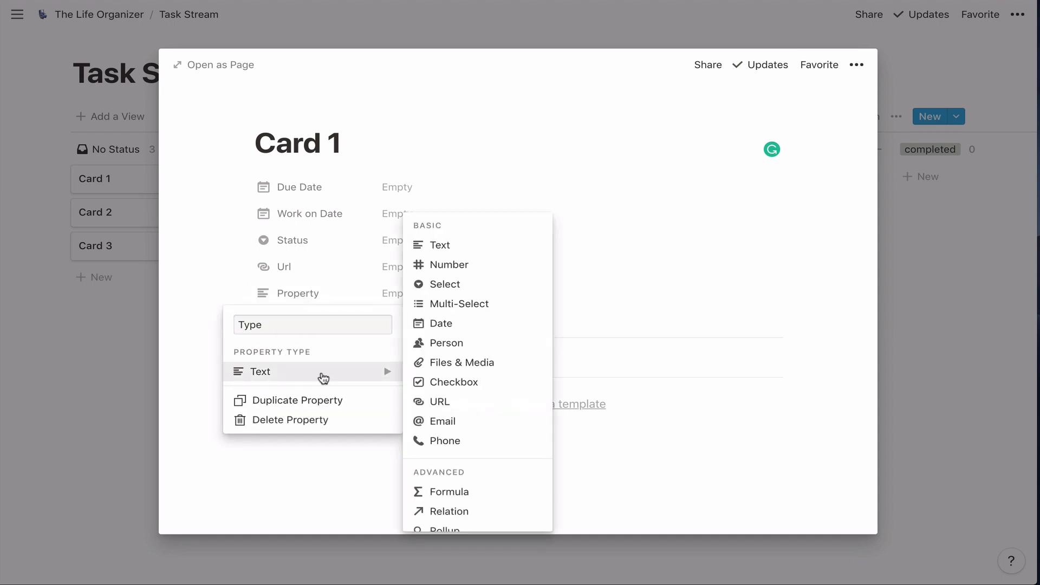
scroll(448, 274, "down", 1)
left_click(449, 276)
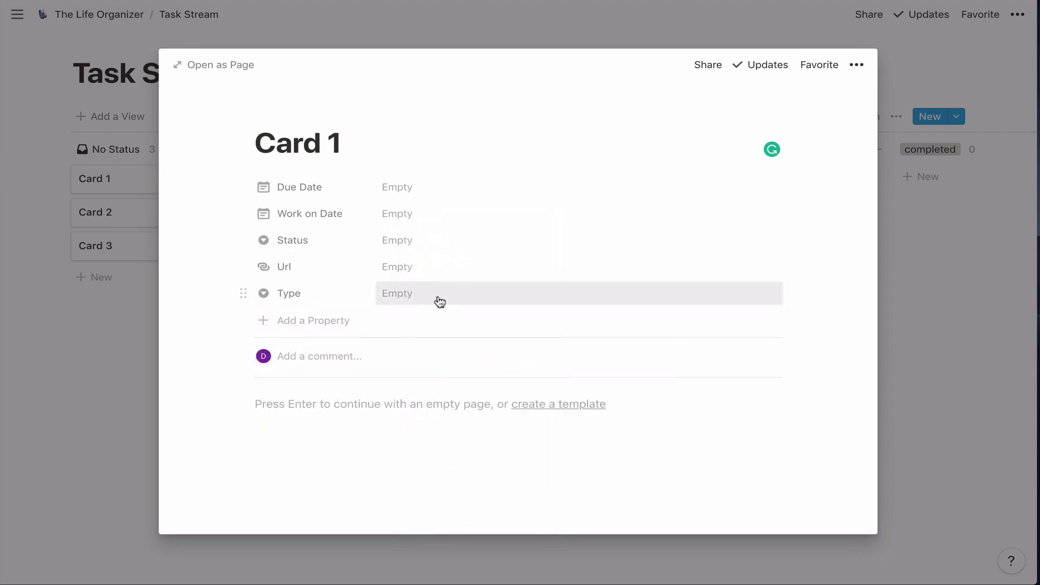
- Create the options "personal" and "Work" for Card 1's Type property
left_click(439, 301)
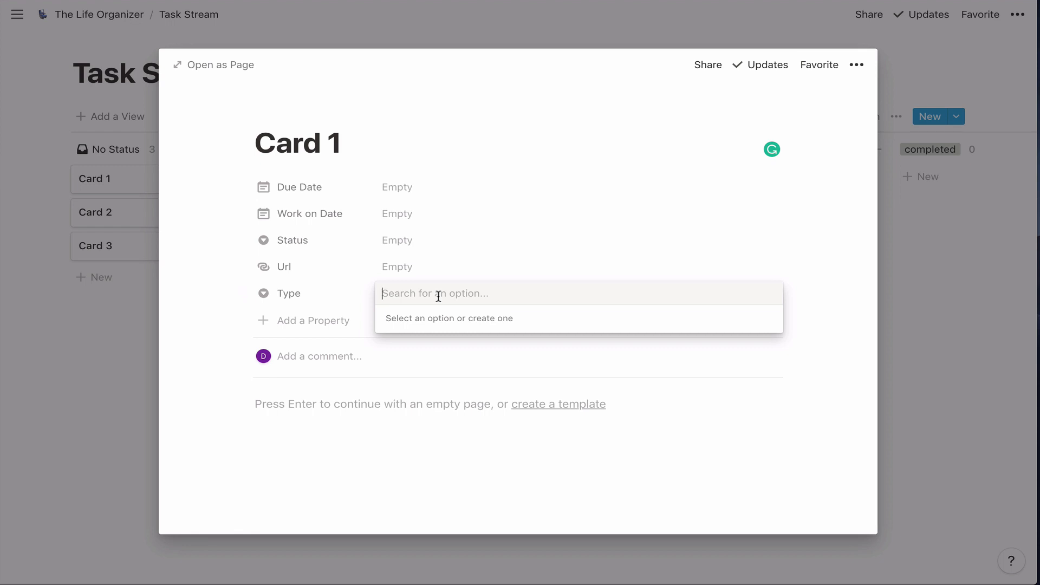
type("personal")
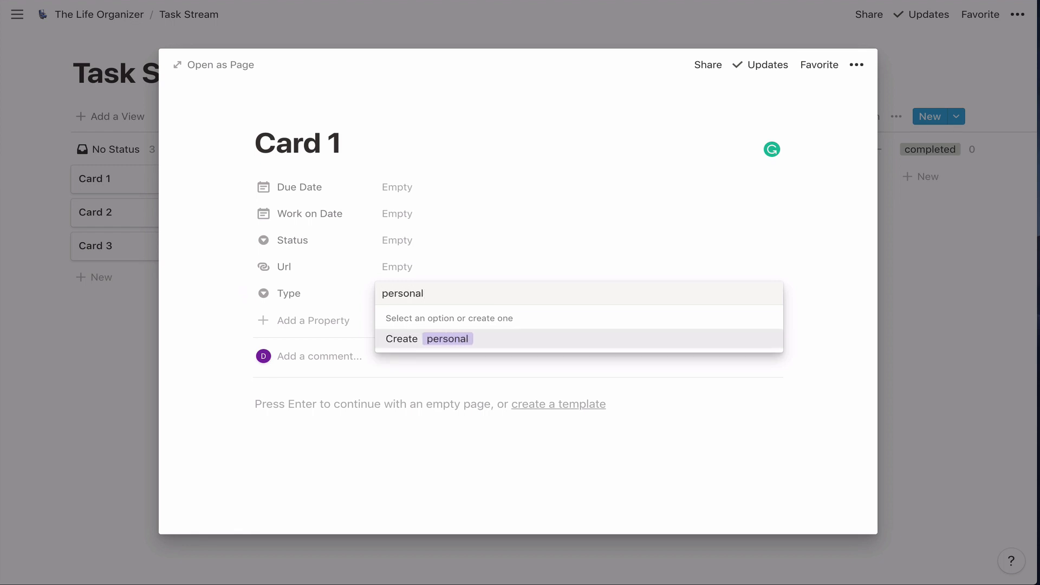
key("Return")
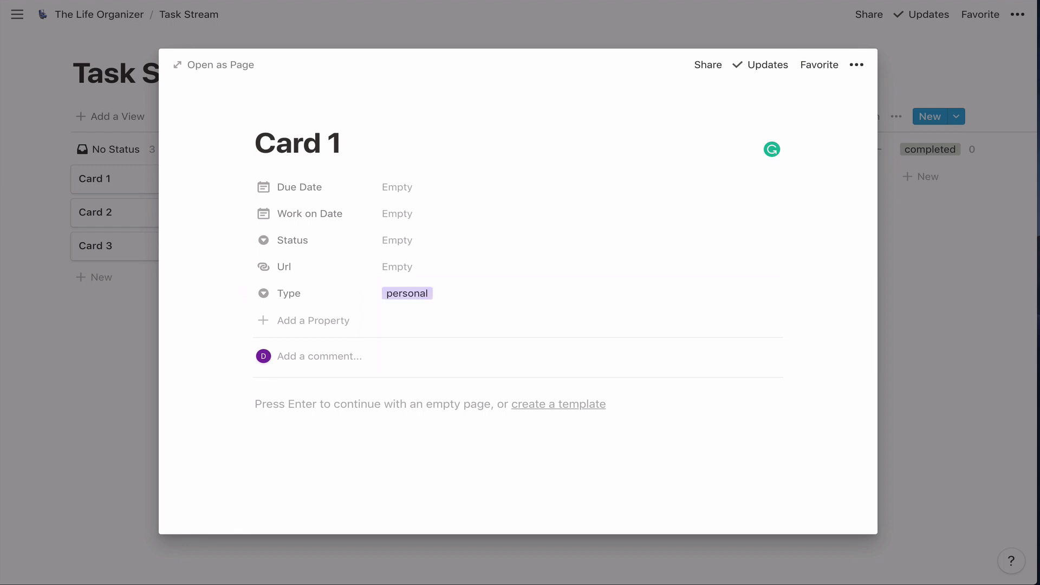
left_click(462, 301)
type("Work")
key("Return")
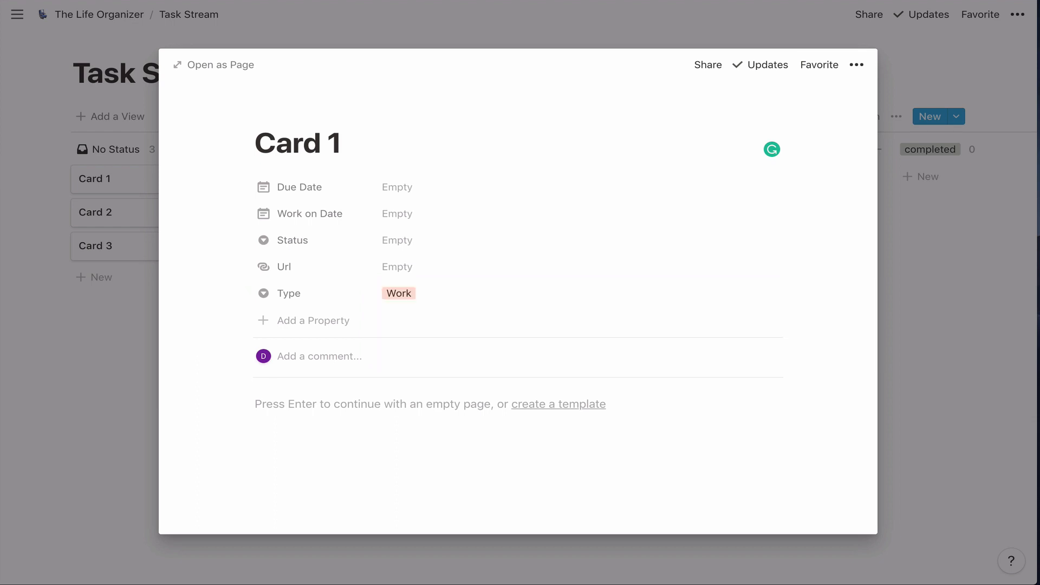
- Set the colour of the Type option personal to Green and of Work to Purple
left_click(462, 294)
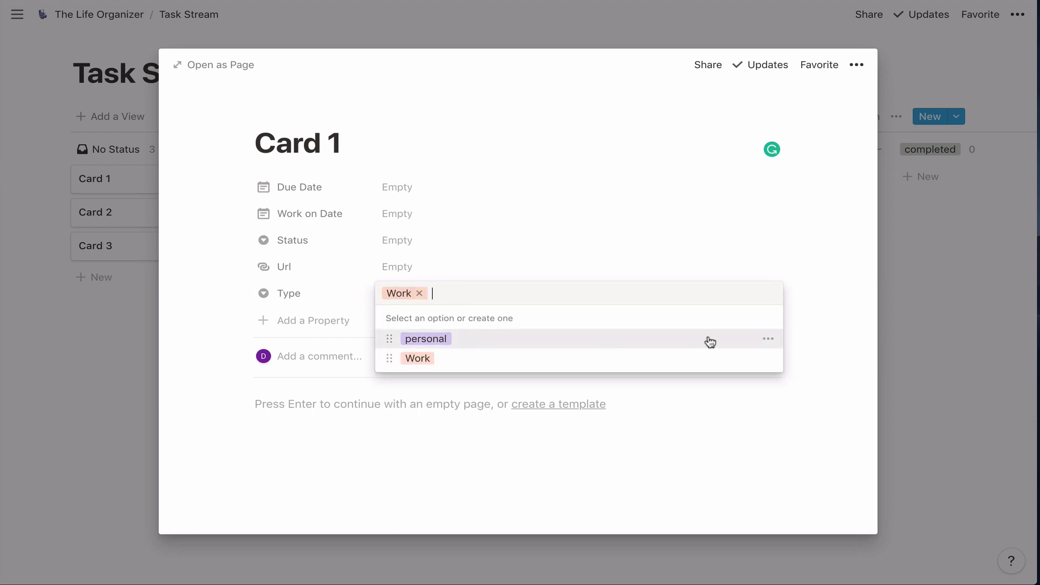
left_click(767, 340)
left_click(726, 241)
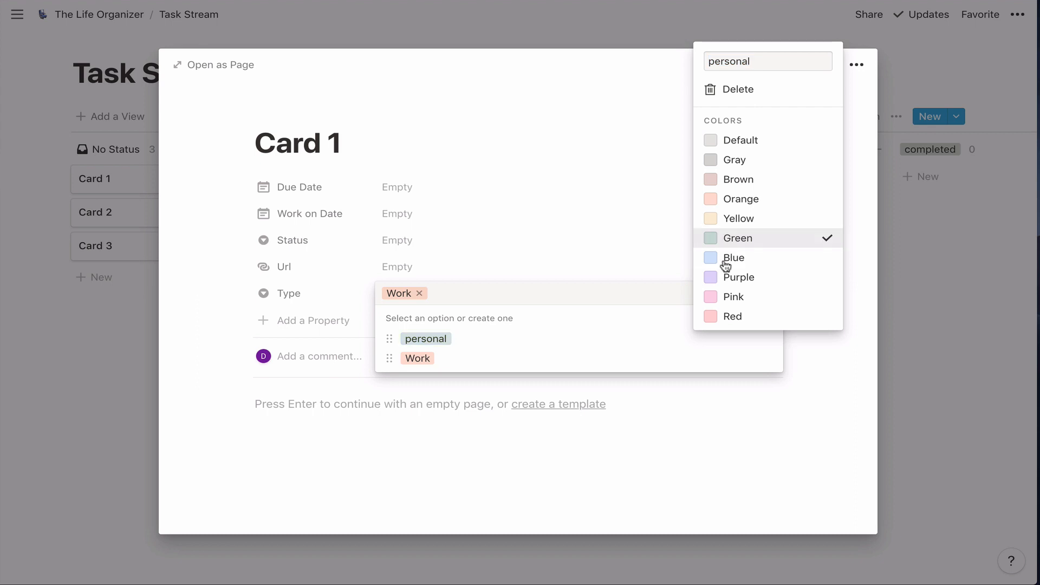
left_click(771, 361)
left_click(769, 360)
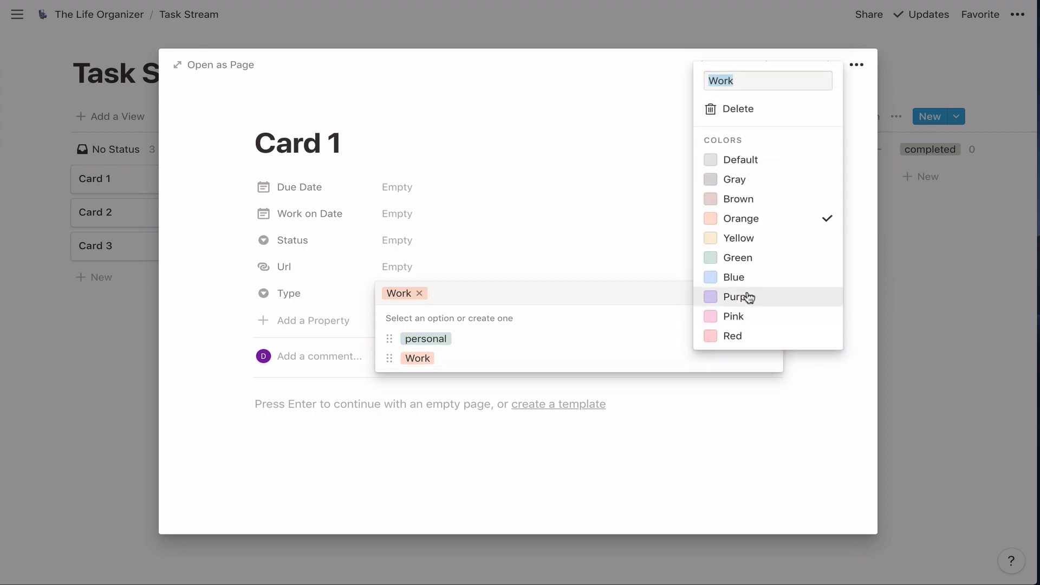
left_click(749, 301)
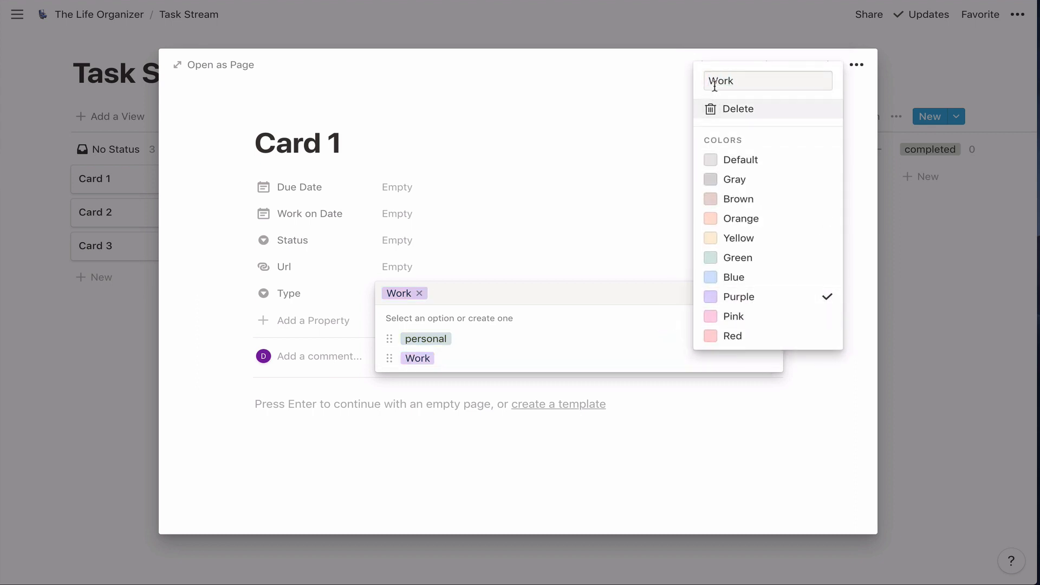
- Rename the Type option Work to lowercase "work" and close Card 1
left_click_drag(718, 83, 707, 85)
type("w")
key("Return")
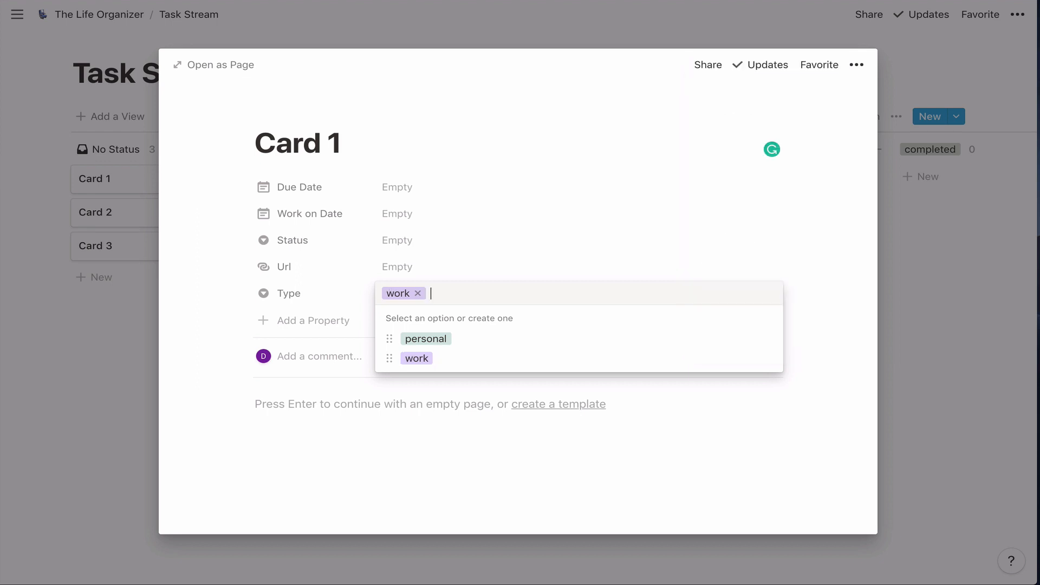
left_click(223, 240)
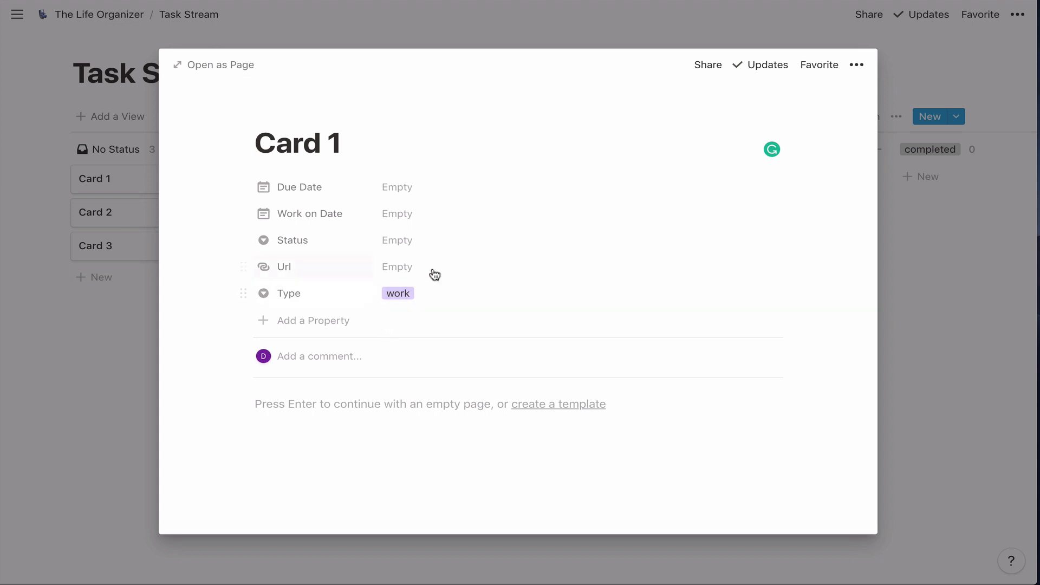
left_click(87, 302)
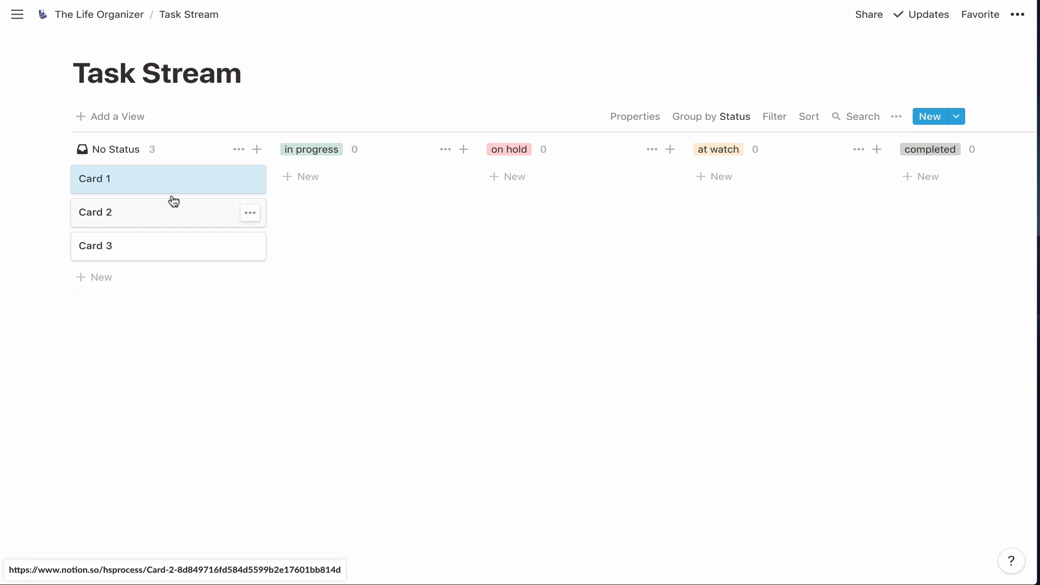
- Reopen Card 1, add a Multi-Select property named "Tags", and close the card
left_click(194, 185)
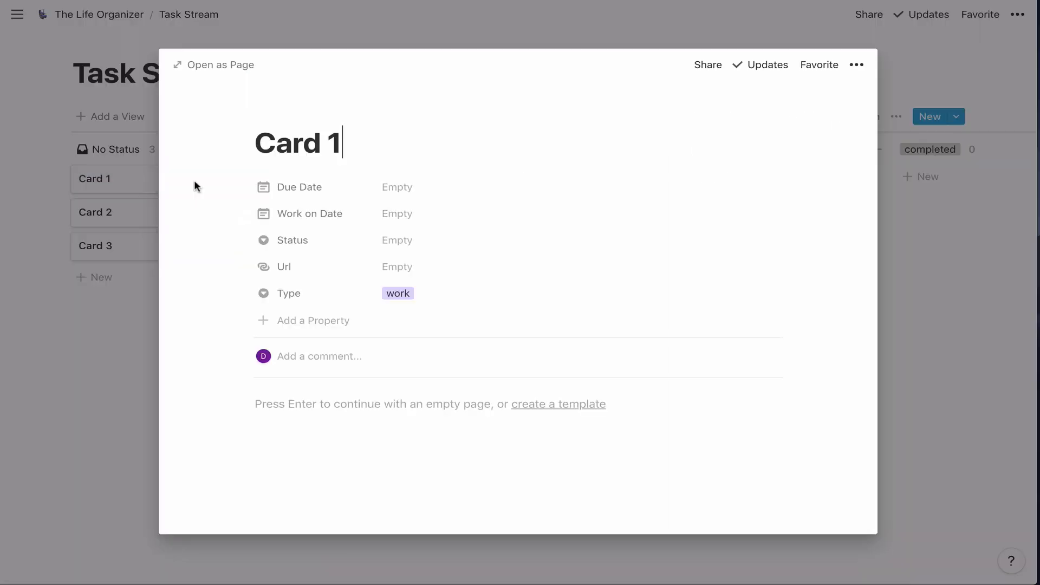
left_click(279, 319)
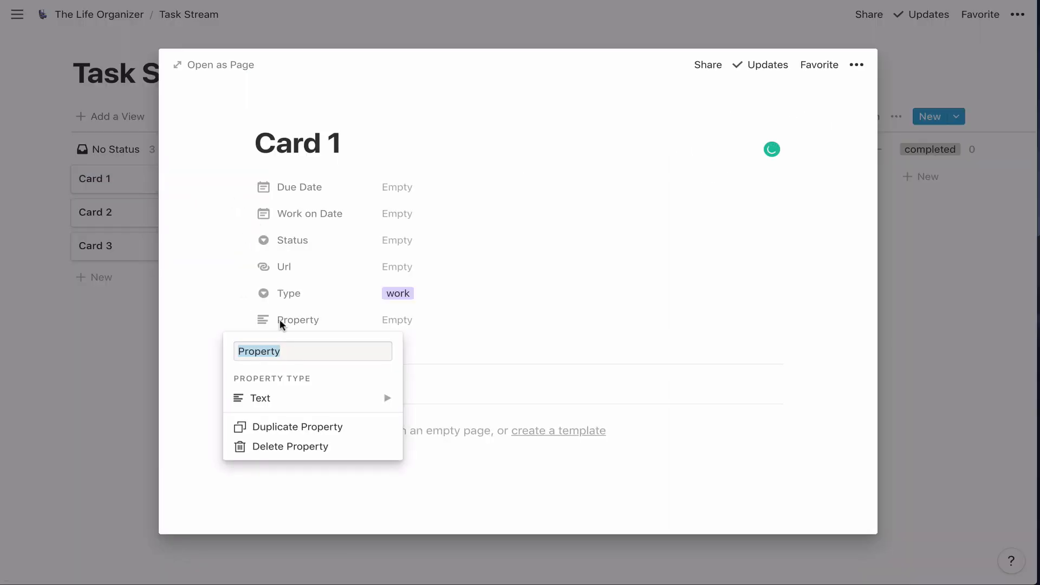
type("tag")
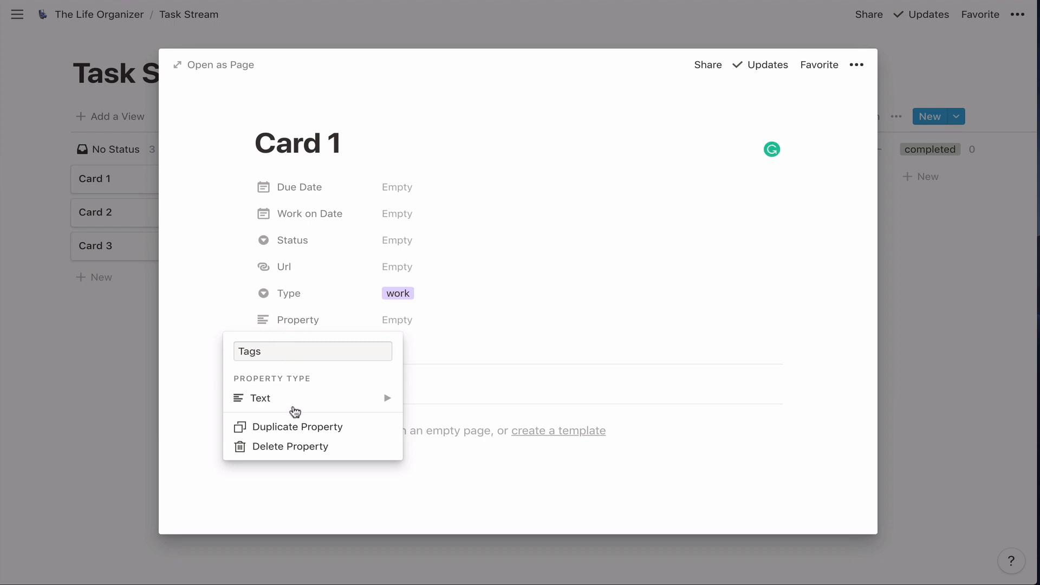
mouse_move(295, 410)
left_click(443, 331)
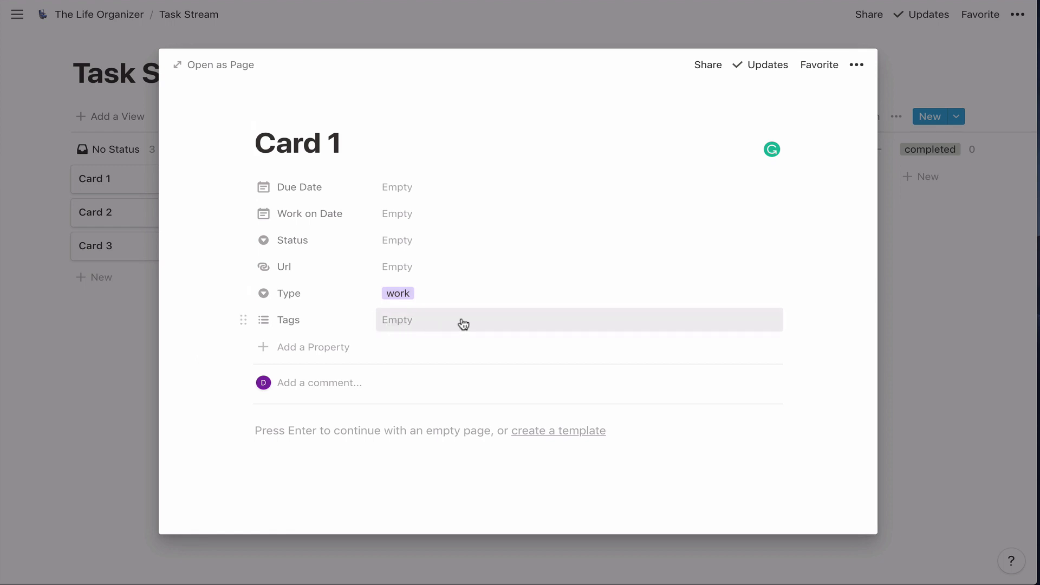
left_click(128, 307)
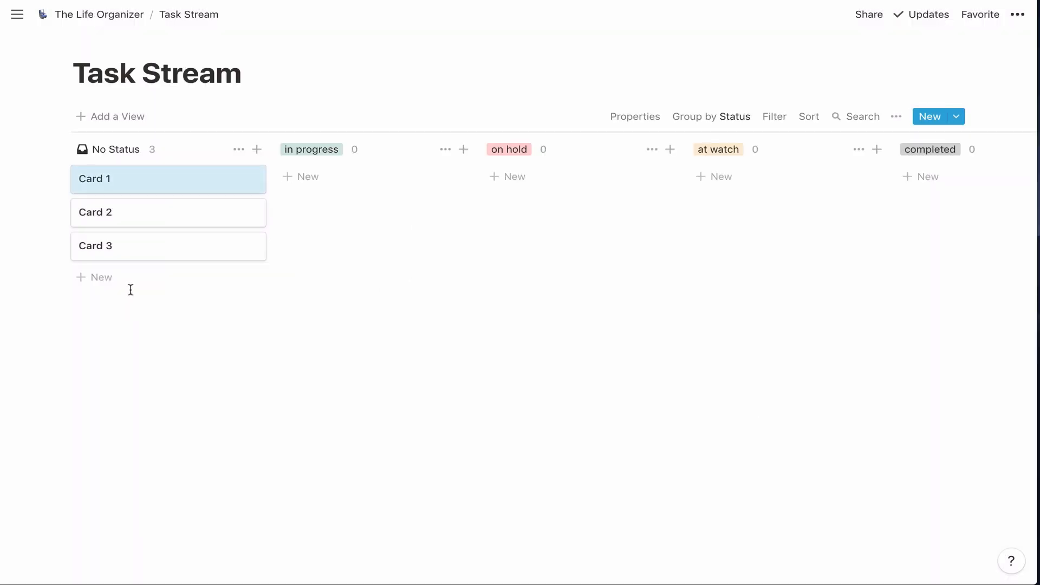
- Delete Card 1, Card 2 and Card 3 from the No Status column
left_click(250, 179)
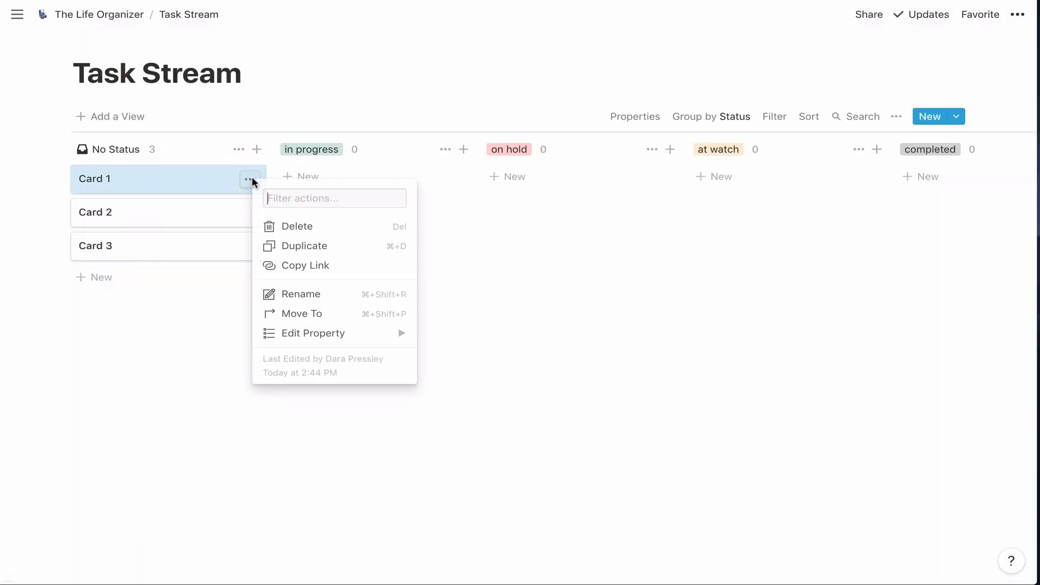
left_click(298, 229)
left_click(250, 182)
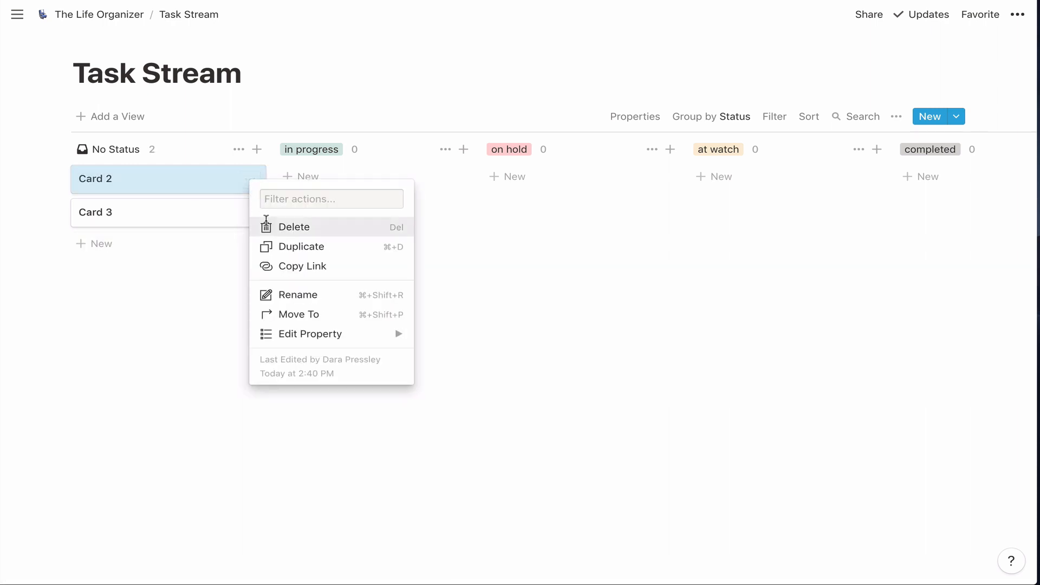
left_click(267, 225)
left_click(249, 179)
left_click(277, 225)
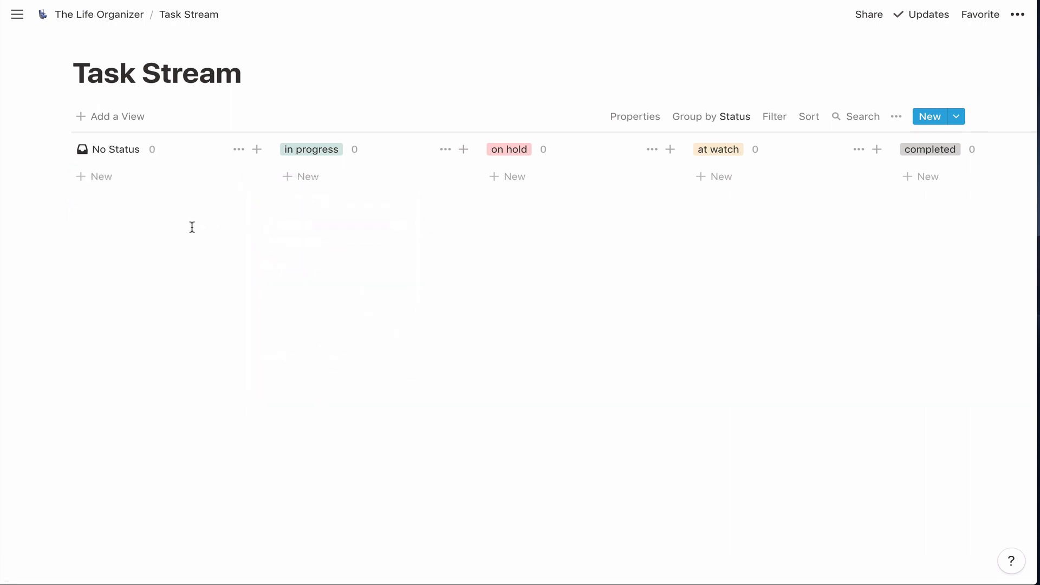
- Go back to The Life Organizer, open The Hub, and turn it into a Table database
left_click(92, 19)
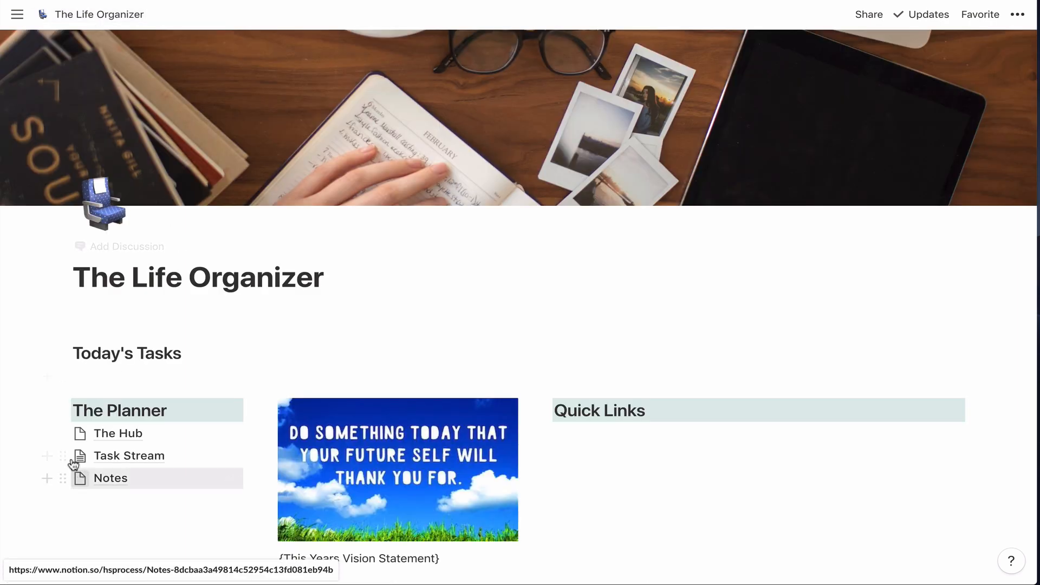
left_click(118, 435)
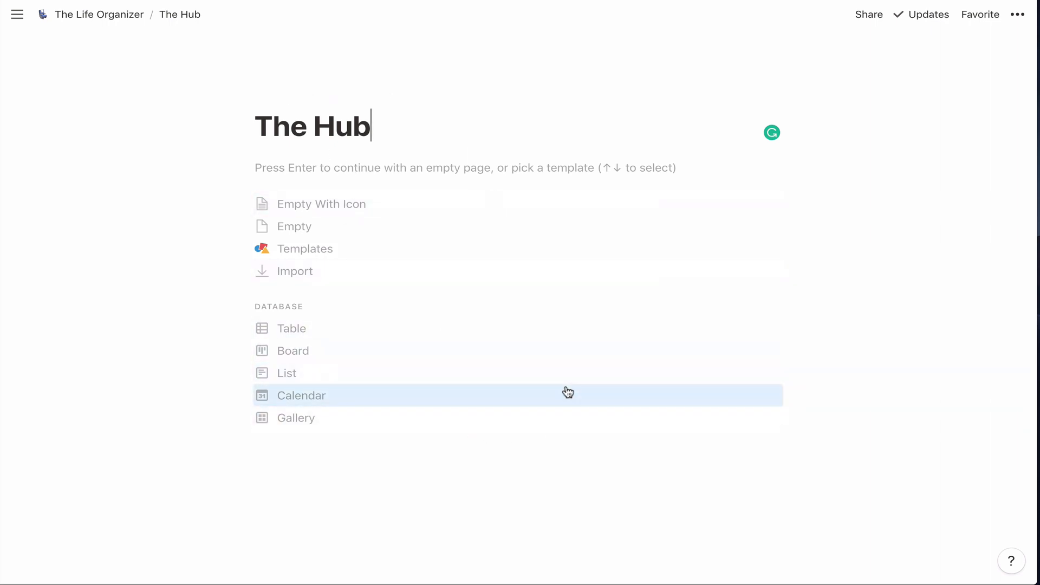
left_click(398, 331)
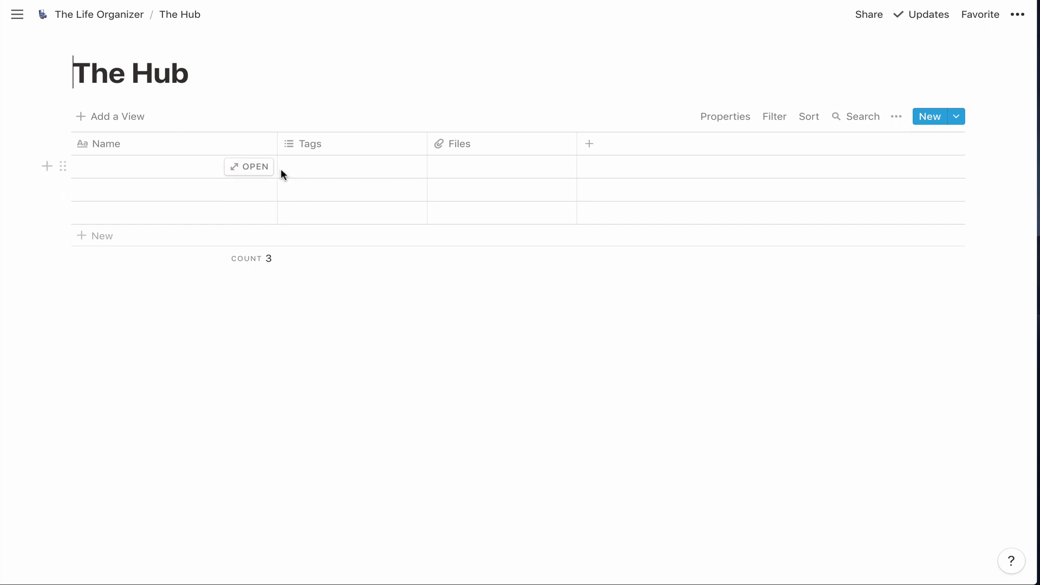
- Create a new template from The Hub's first row, opened as a full page with Full Width on
left_click(256, 168)
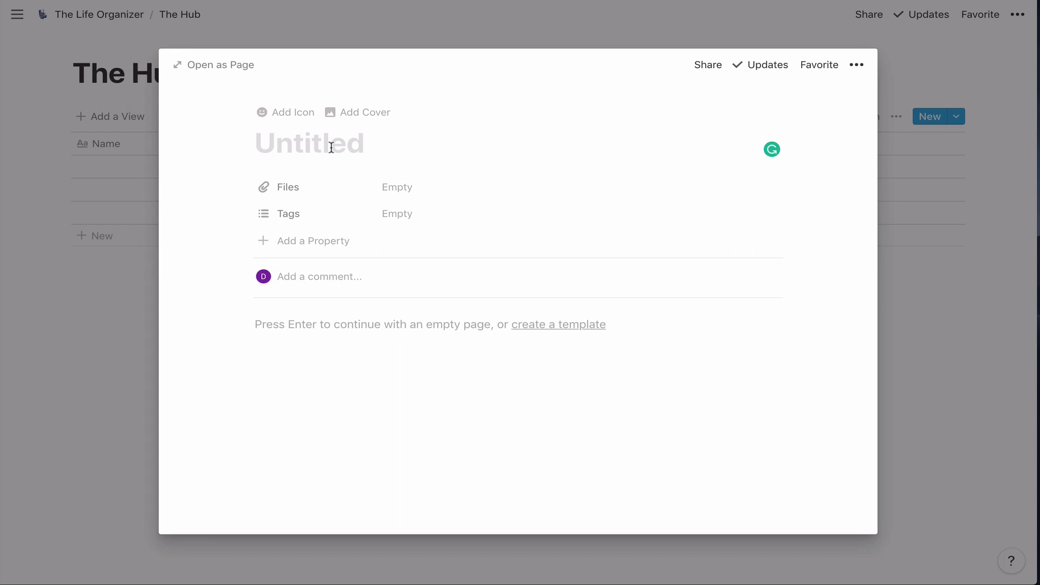
left_click(555, 324)
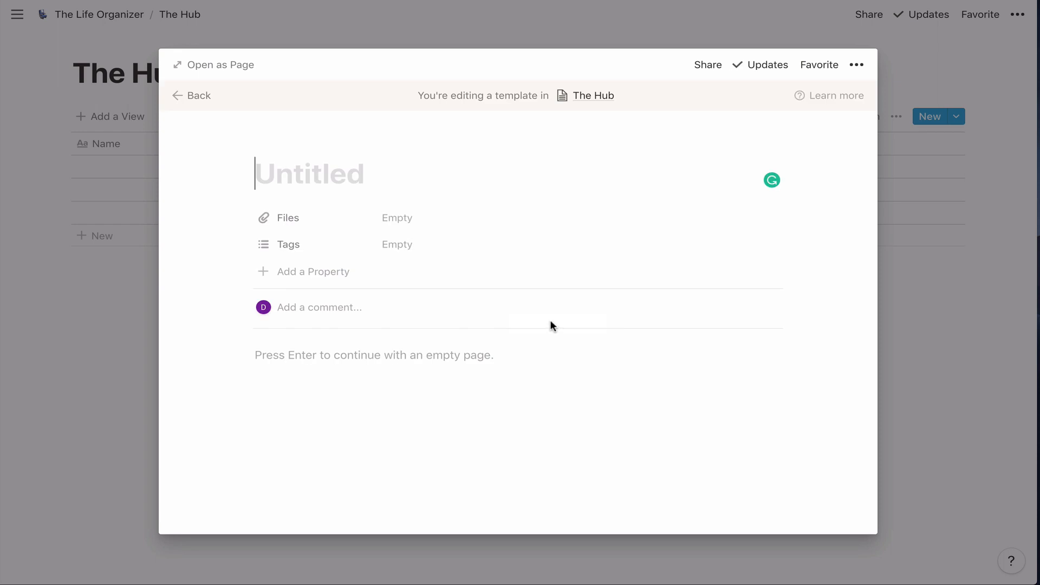
left_click(228, 65)
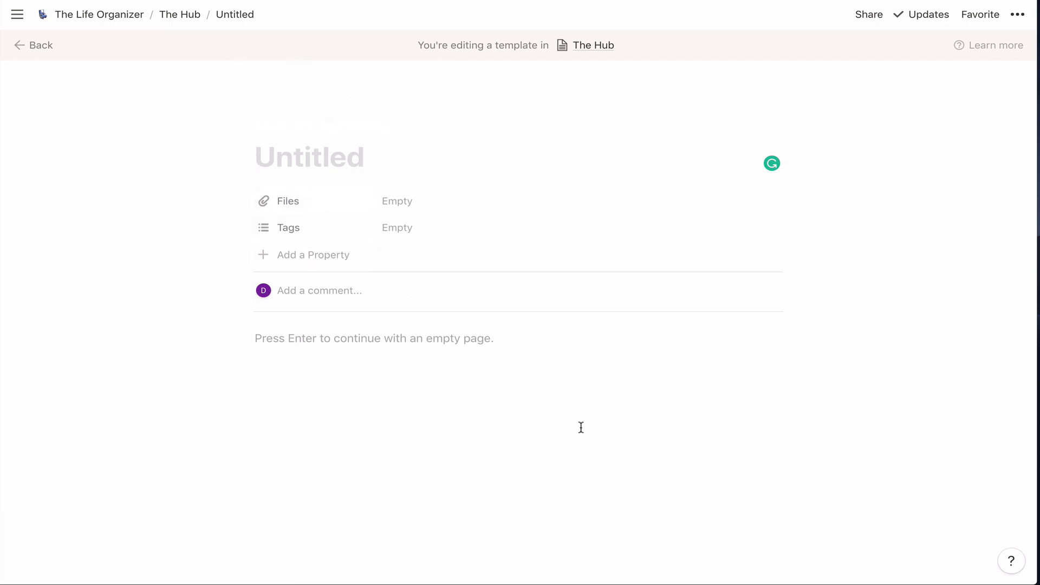
left_click(1015, 17)
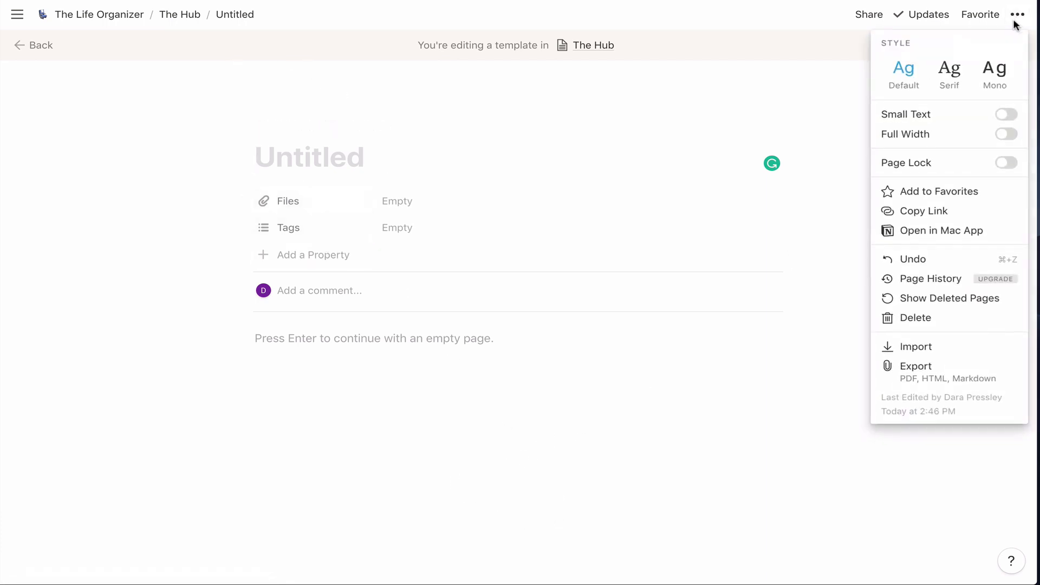
left_click(1007, 134)
- Title the new template "Client Project Template"
left_click(204, 157)
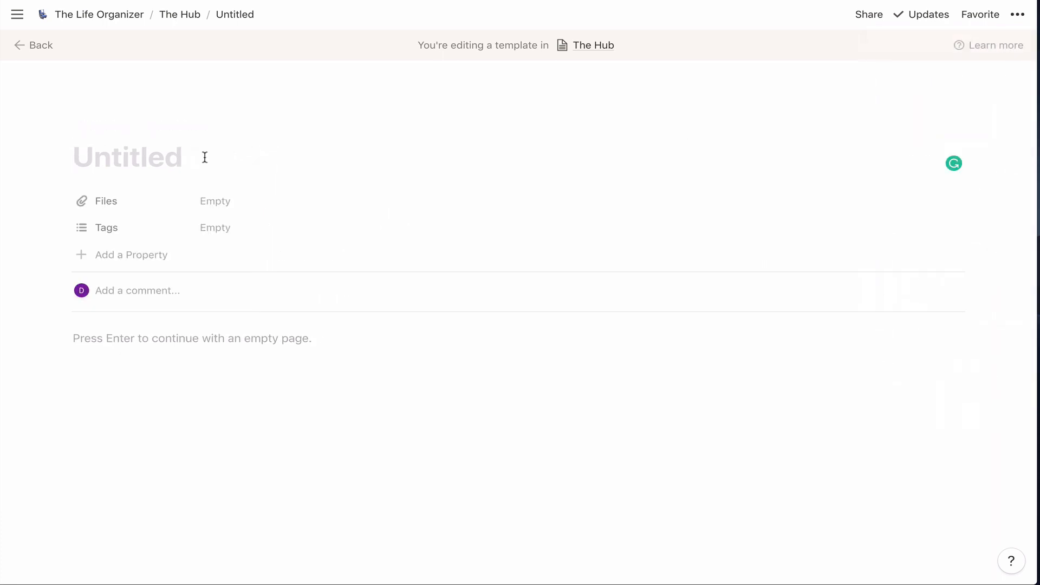
type("Cline")
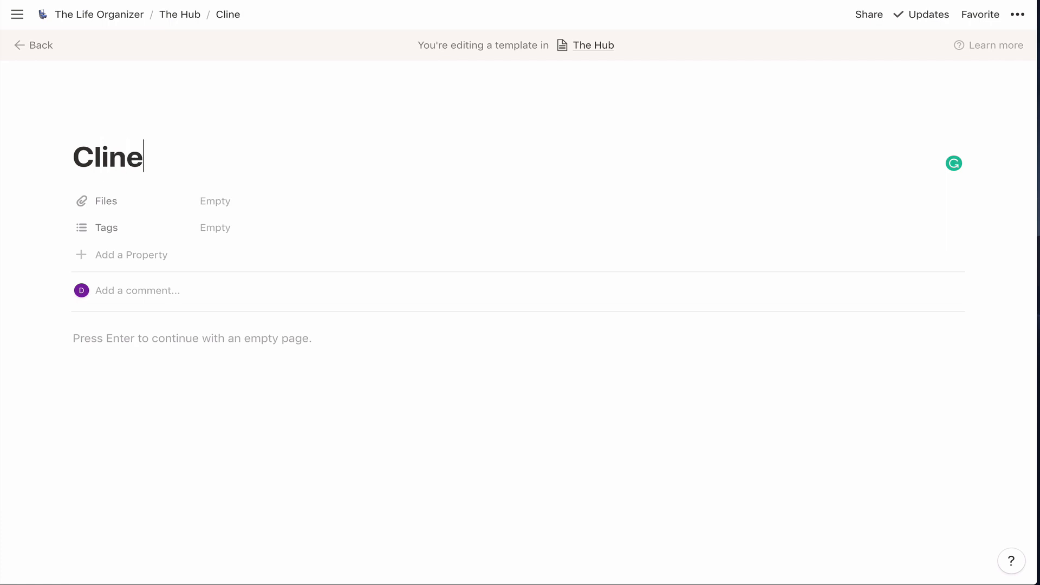
key("BackSpace")
key("BackSpace")
type("ent Pro")
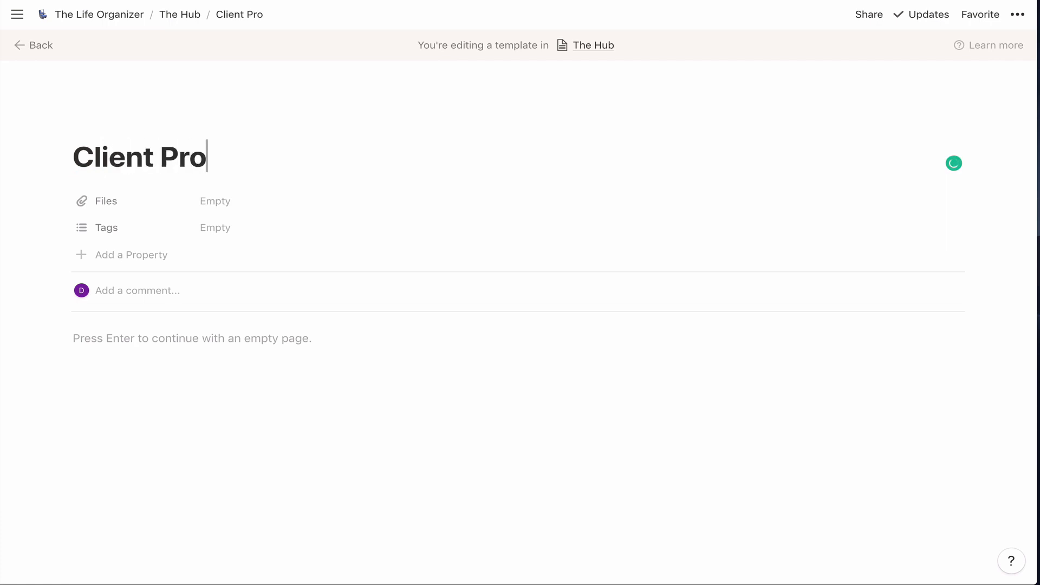
type("ject Template")
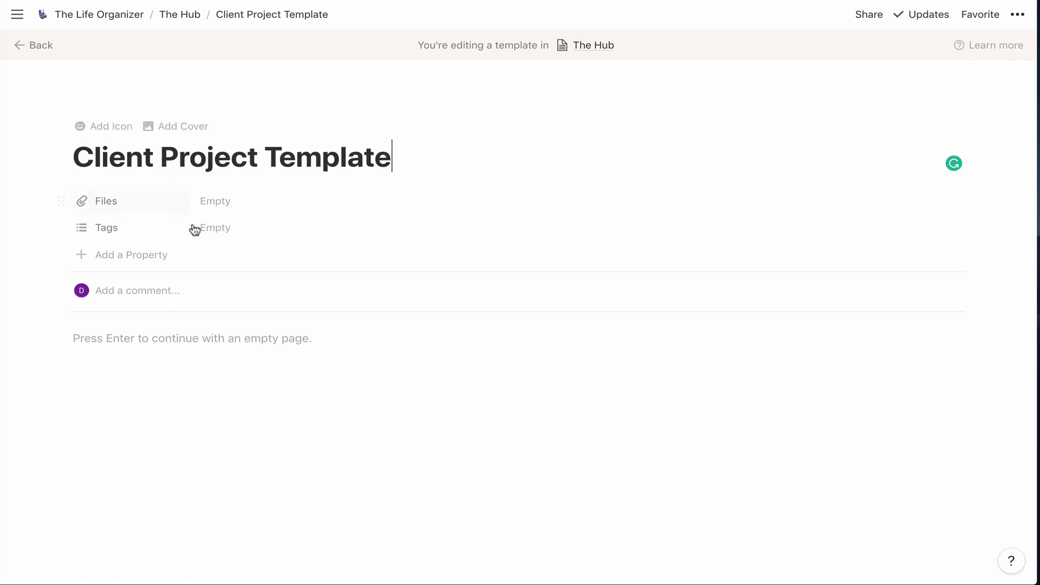
- Rename the template's Files property to Status and change its type to Select
left_click(134, 203)
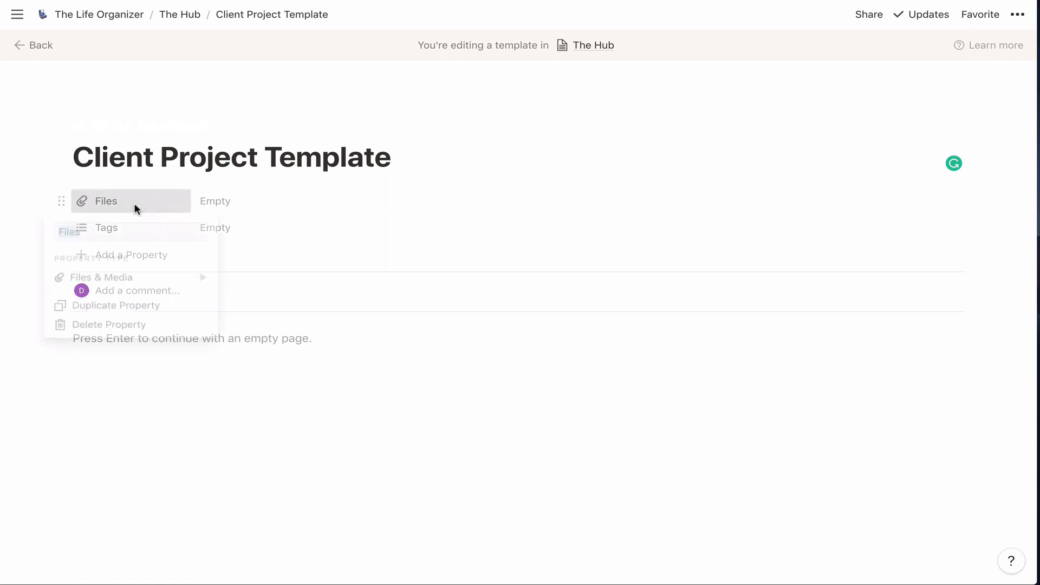
type("Status")
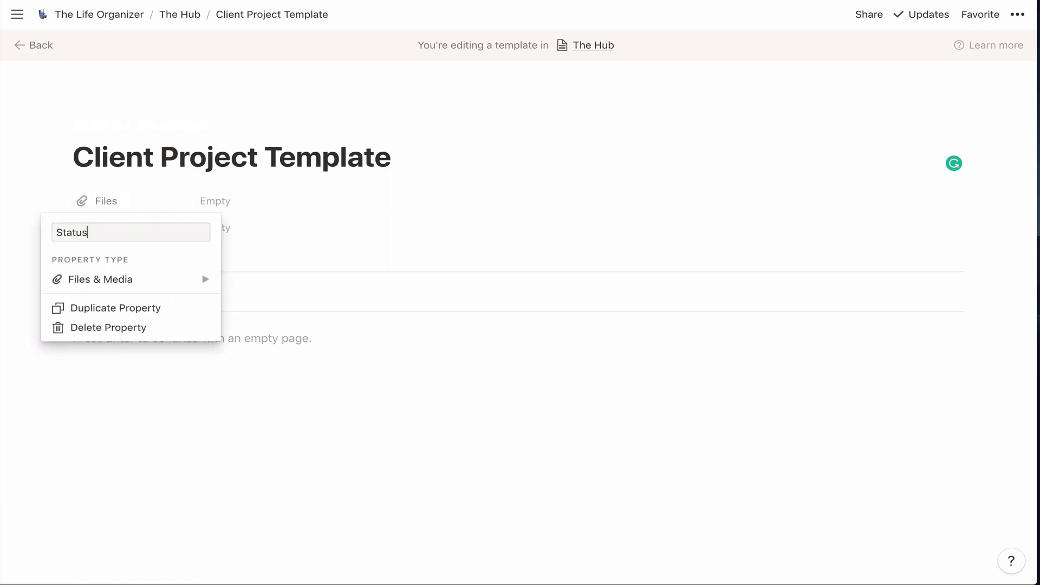
mouse_move(161, 283)
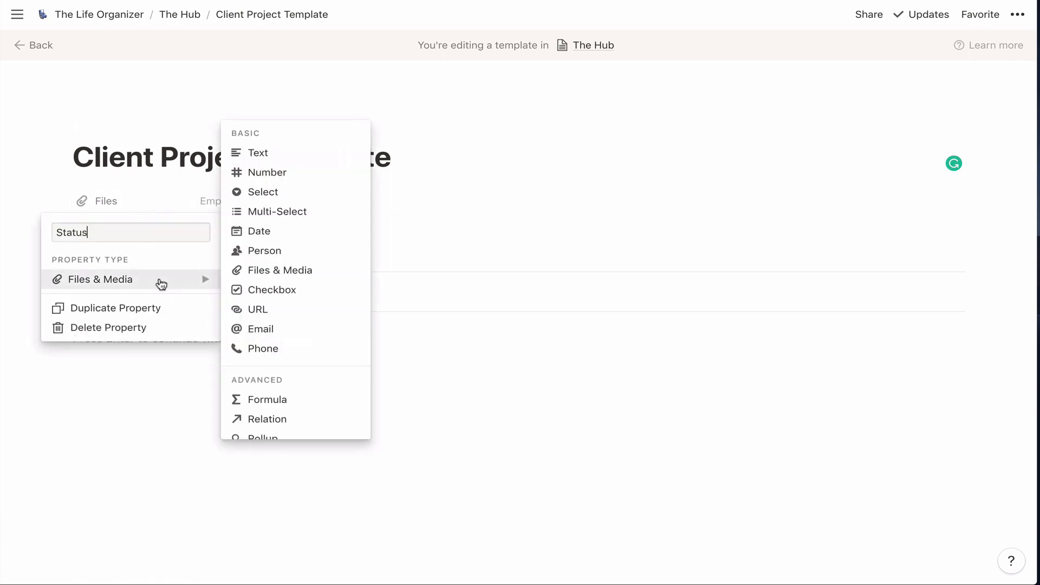
left_click(278, 196)
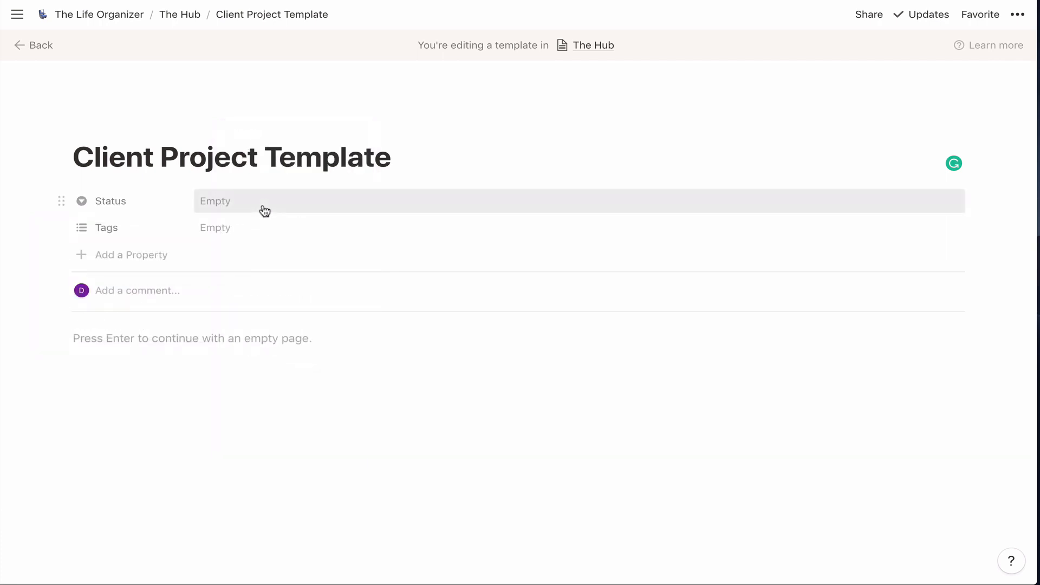
- Create the Status options "on hold" and "complete", leaving the template's Status value empty
left_click(263, 208)
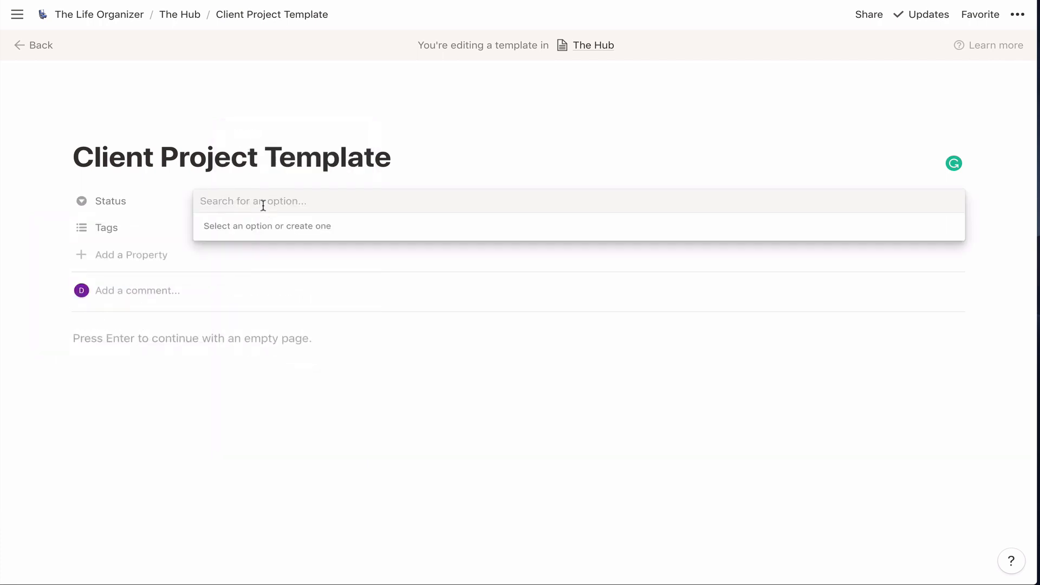
type("on c")
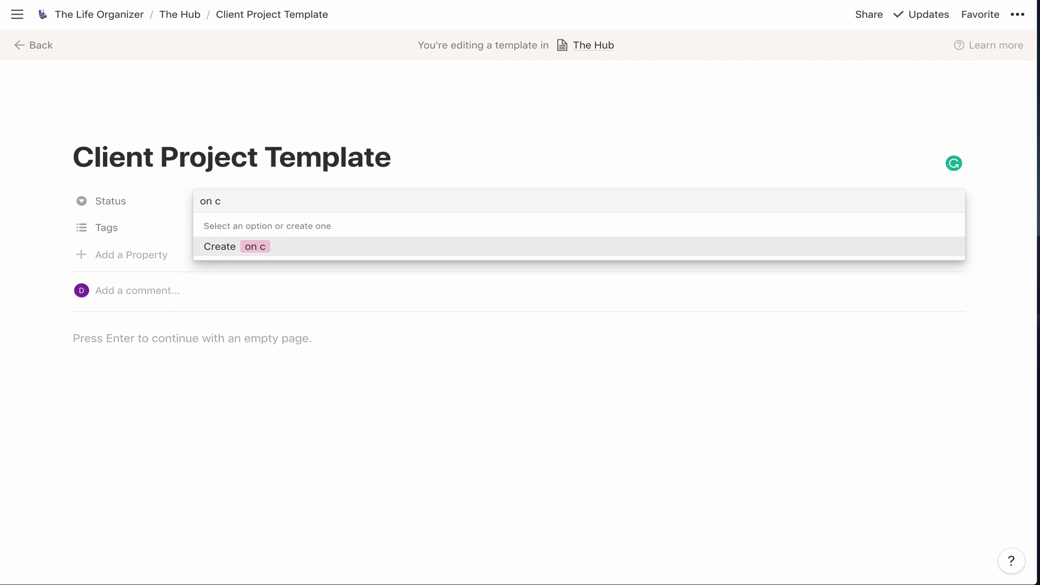
key("BackSpace")
type("hold")
key("Return")
left_click(267, 210)
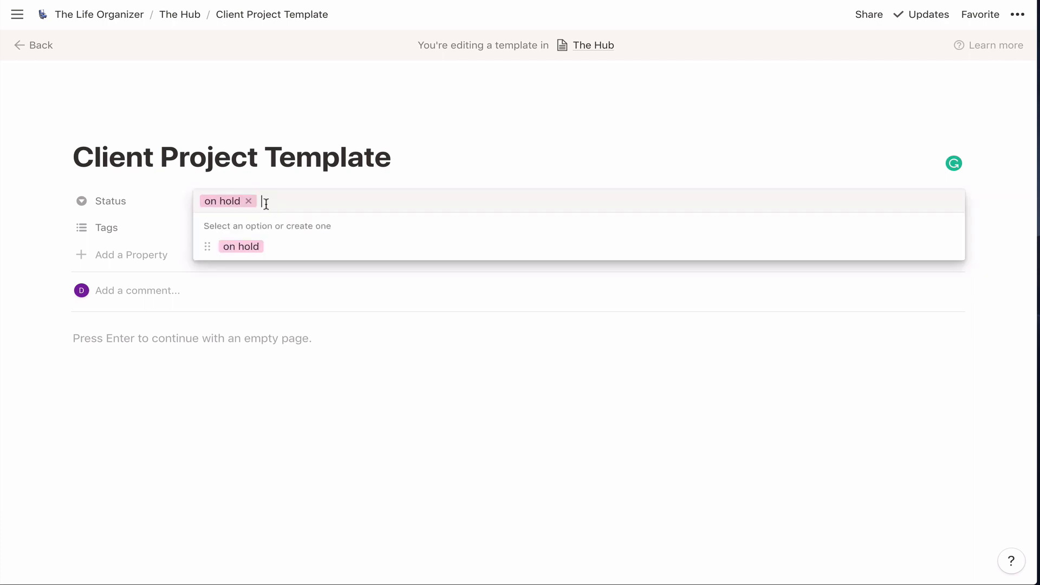
type("complete")
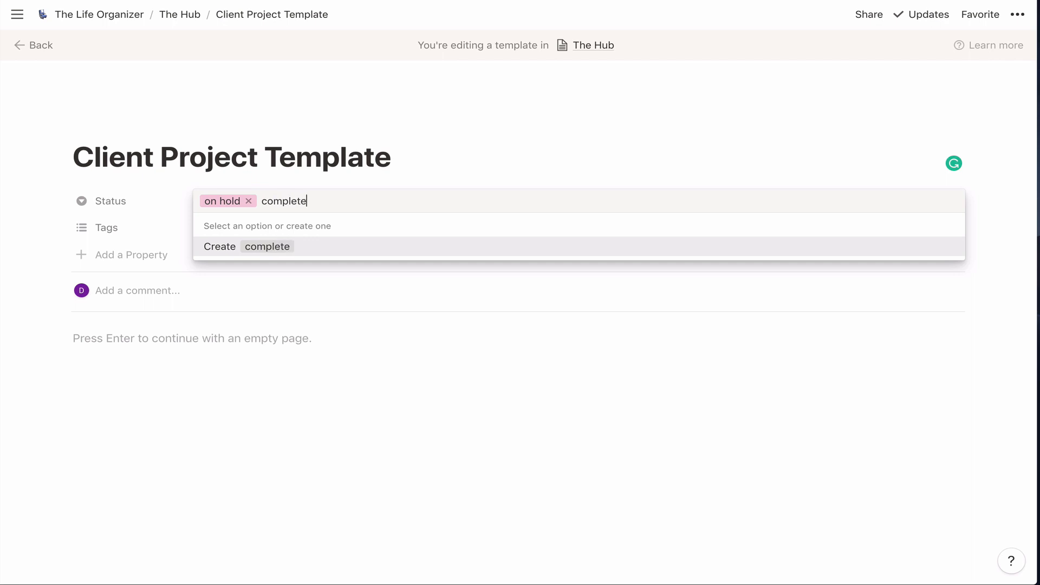
key("Return")
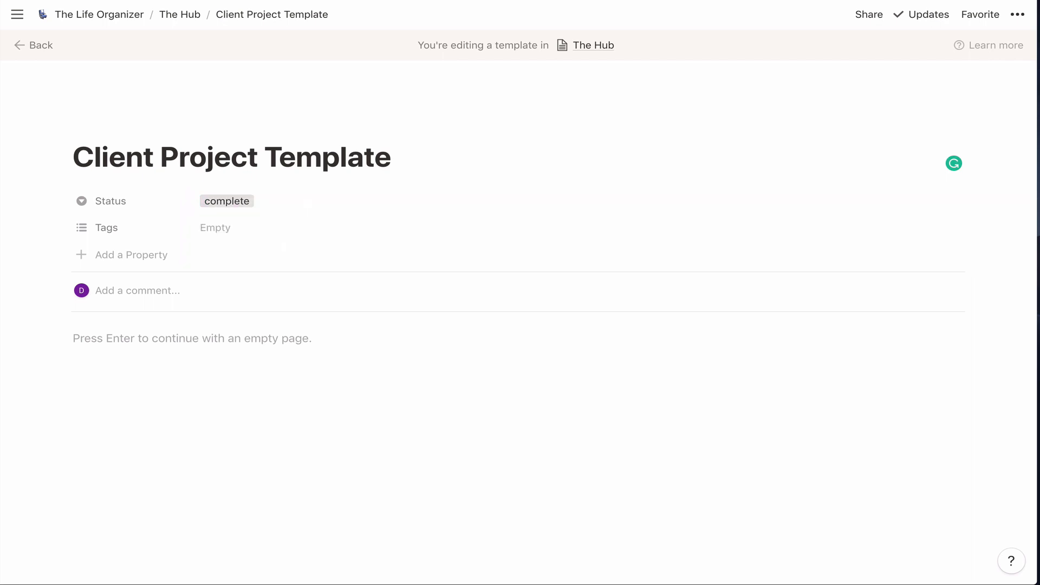
left_click(258, 206)
key("BackSpace")
left_click(69, 237)
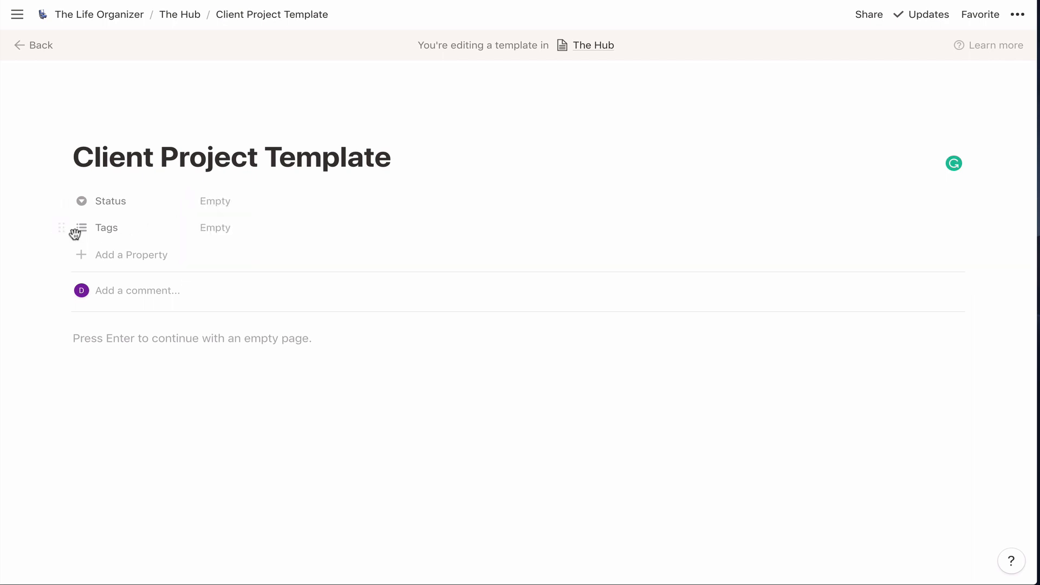
- Rename the Tags property to Type and change its type to Select
left_click(121, 233)
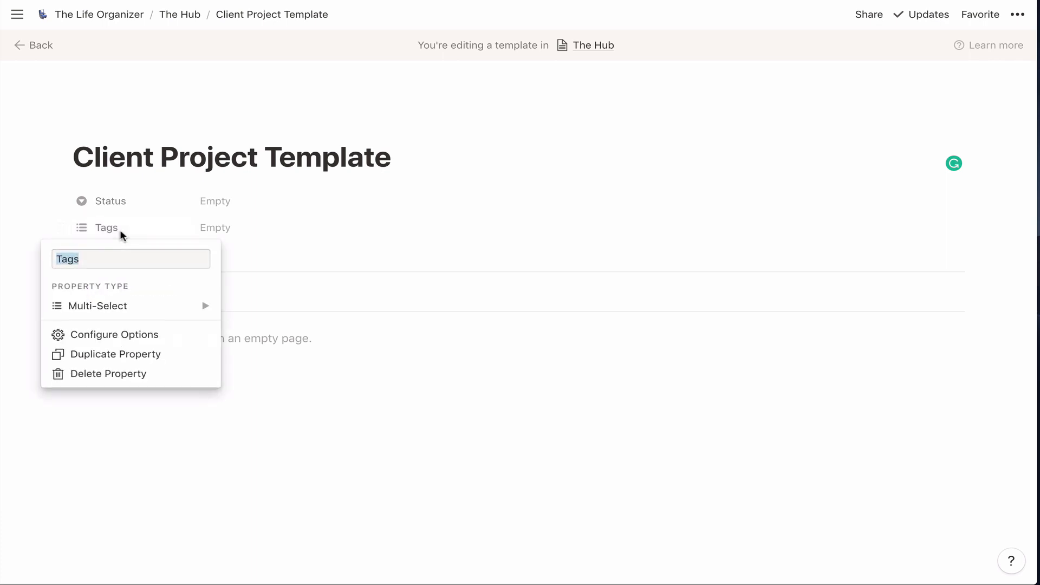
type("Type")
left_click(163, 306)
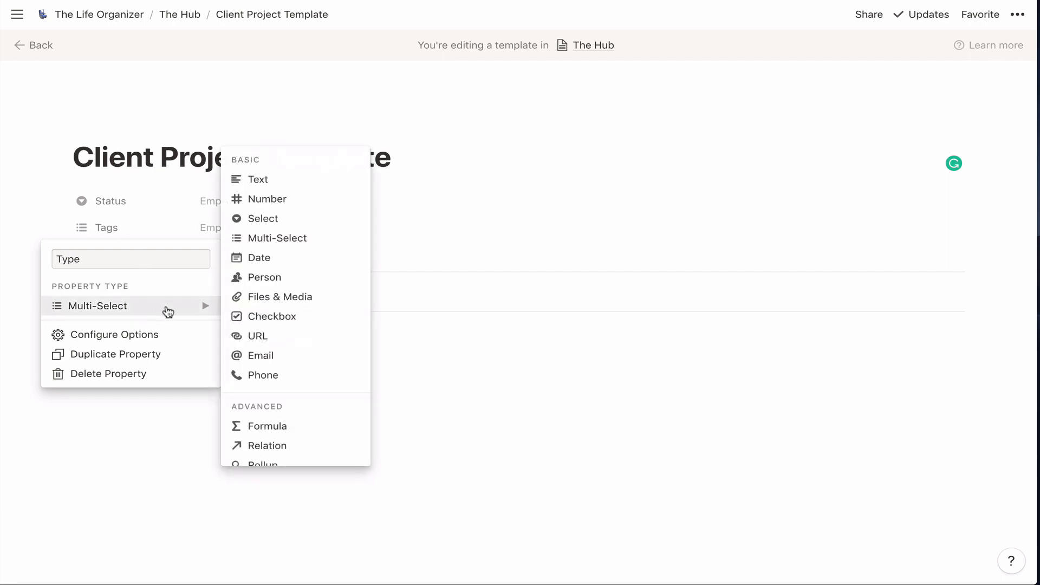
left_click(276, 221)
- Create the Type options "personal" and "work", with work as the template's selected value
left_click(263, 229)
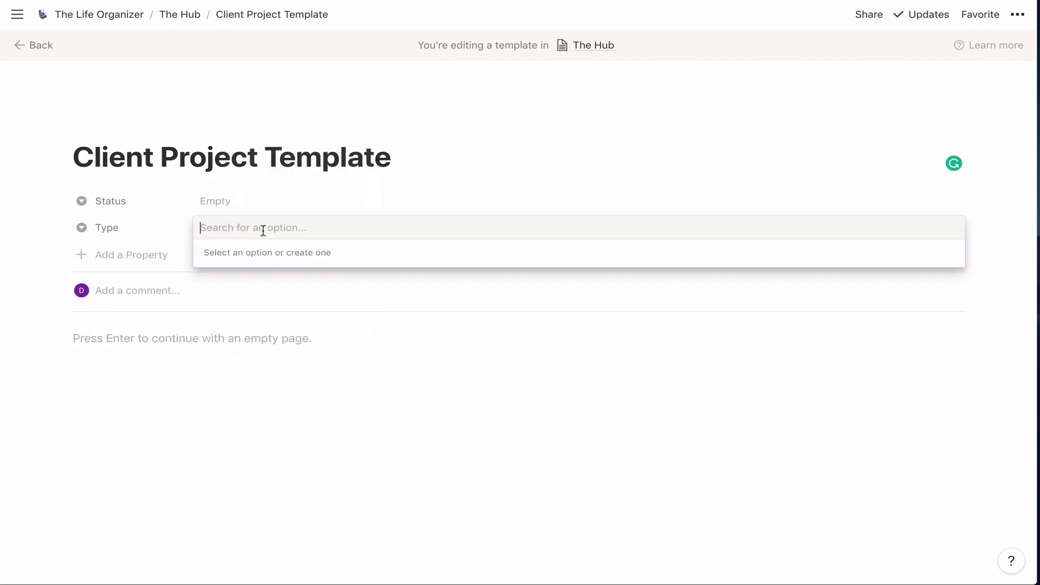
type("personal")
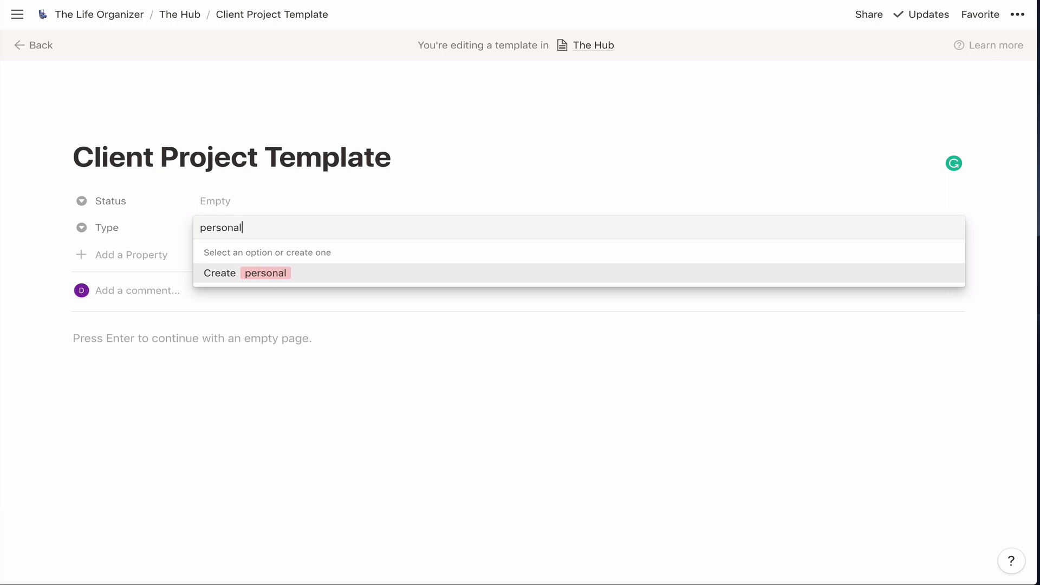
key("Return")
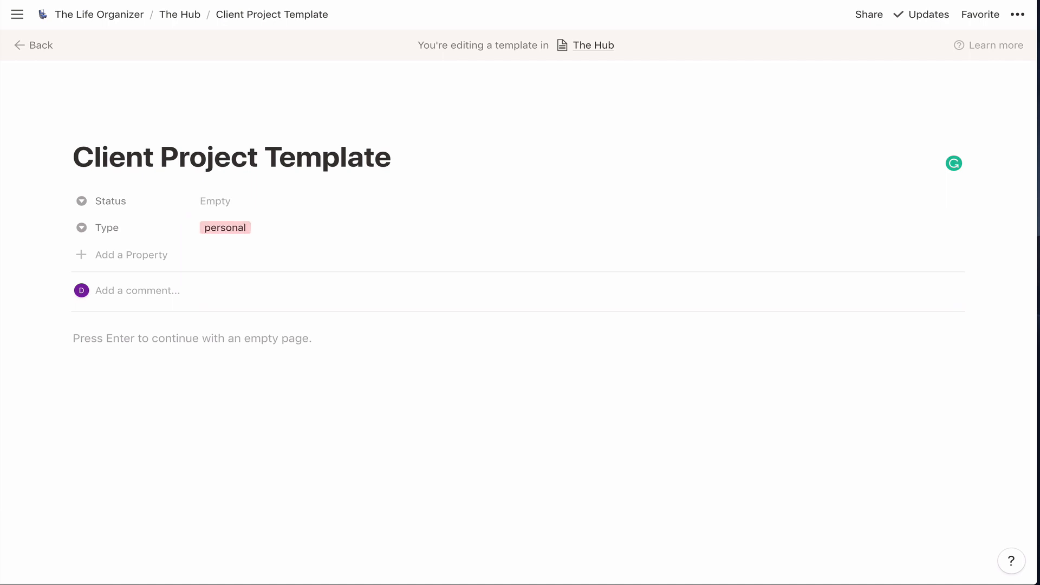
left_click(262, 229)
type("work")
key("Return")
- Color the Type option "personal" green and the option "work" purple
left_click(260, 230)
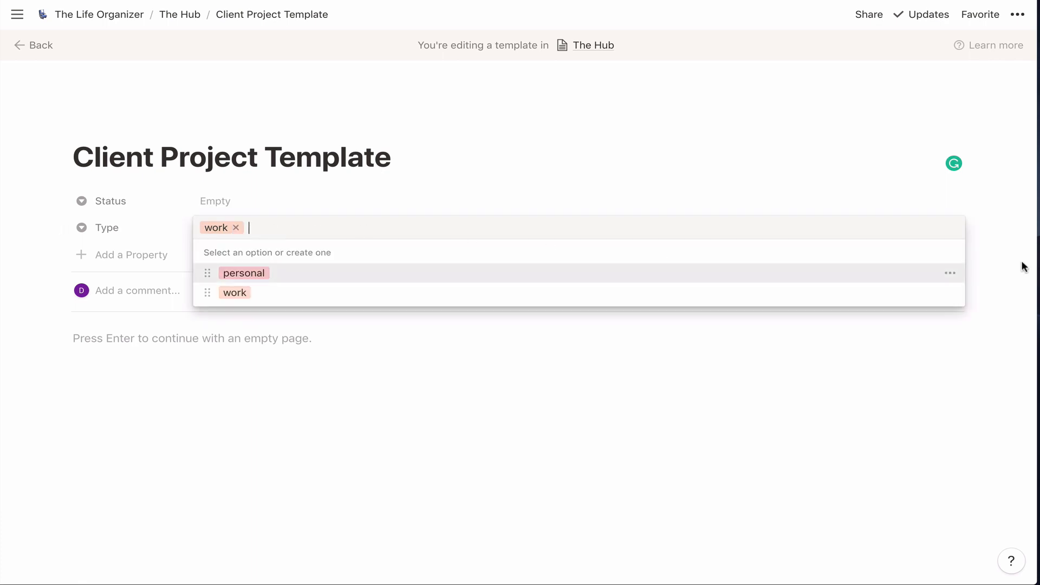
left_click(947, 272)
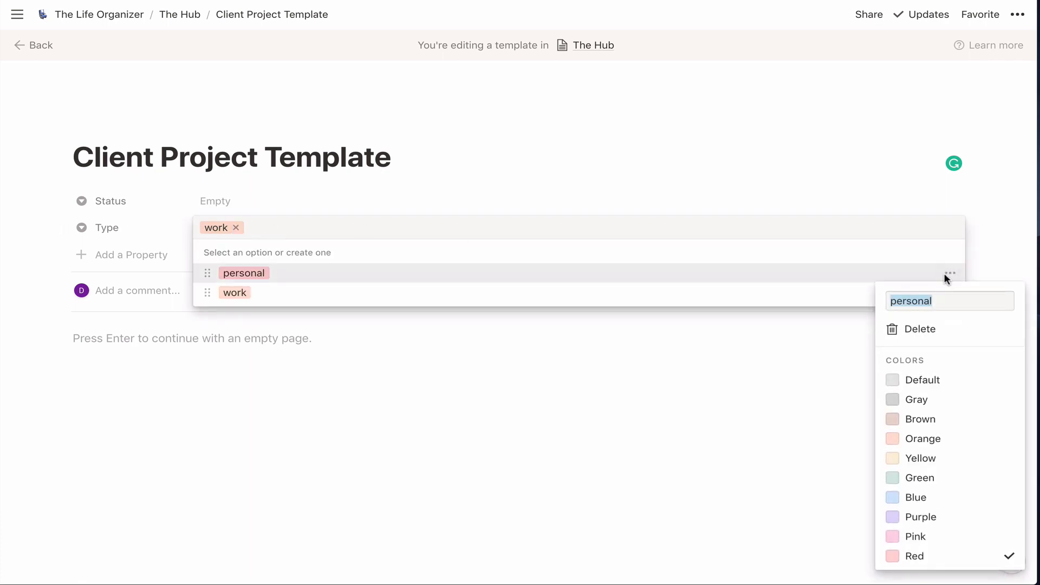
left_click(941, 478)
left_click(849, 302)
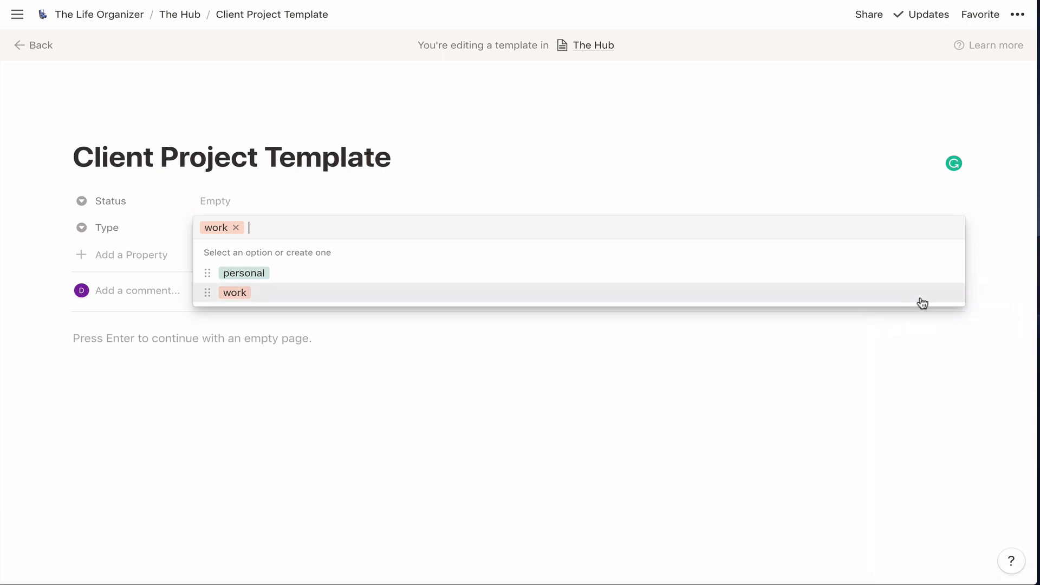
left_click(944, 294)
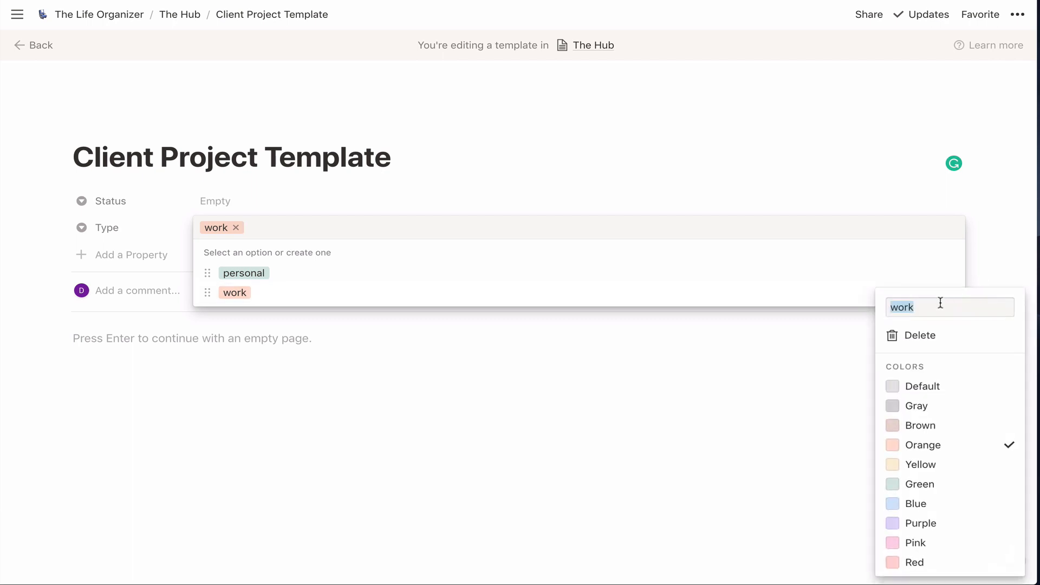
left_click(945, 524)
left_click(696, 407)
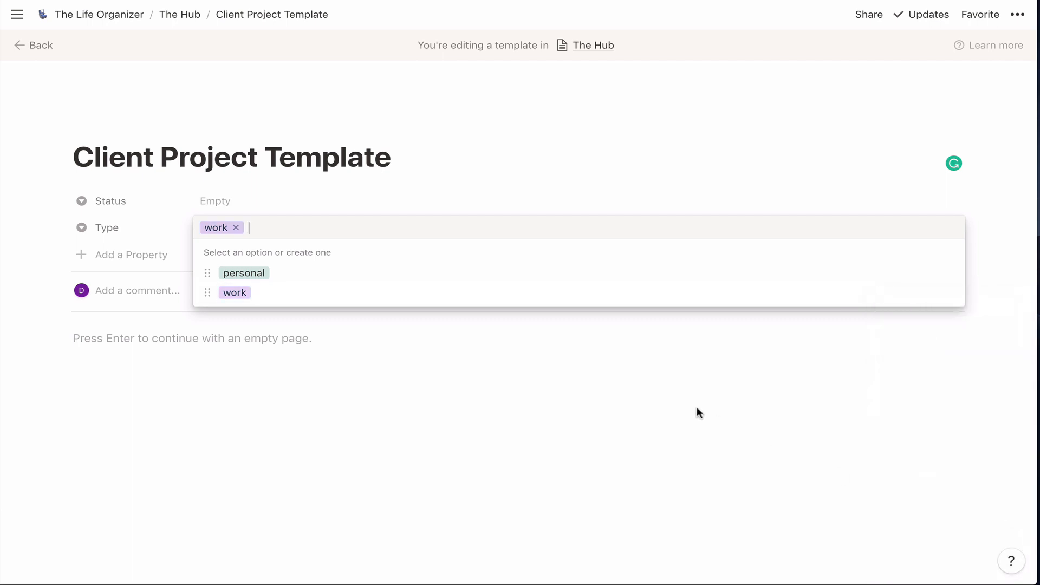
left_click(696, 407)
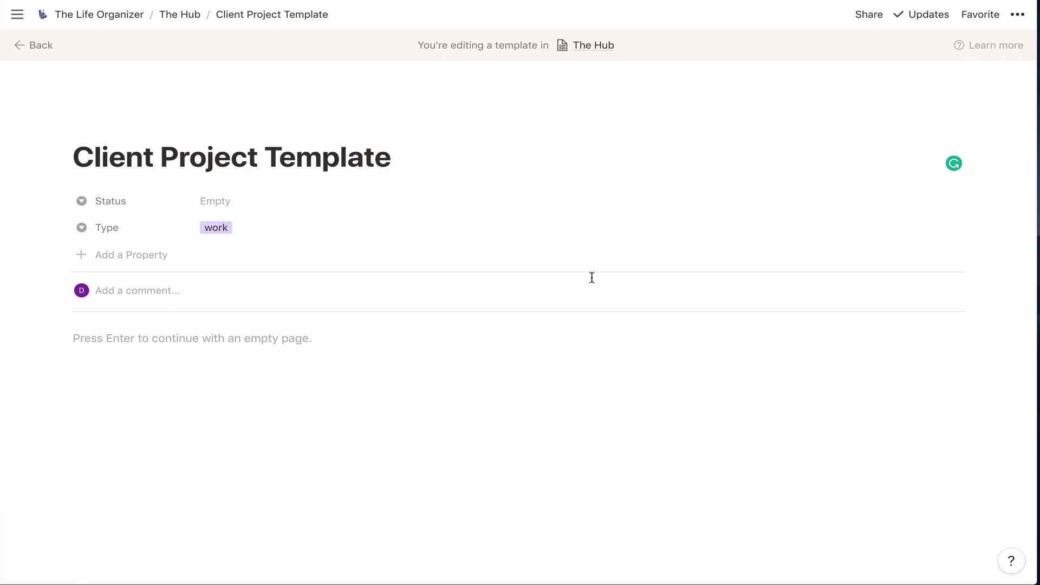
- Add a Relation property named Task Stream that links to The Life Organizer's Task Stream database
left_click(114, 259)
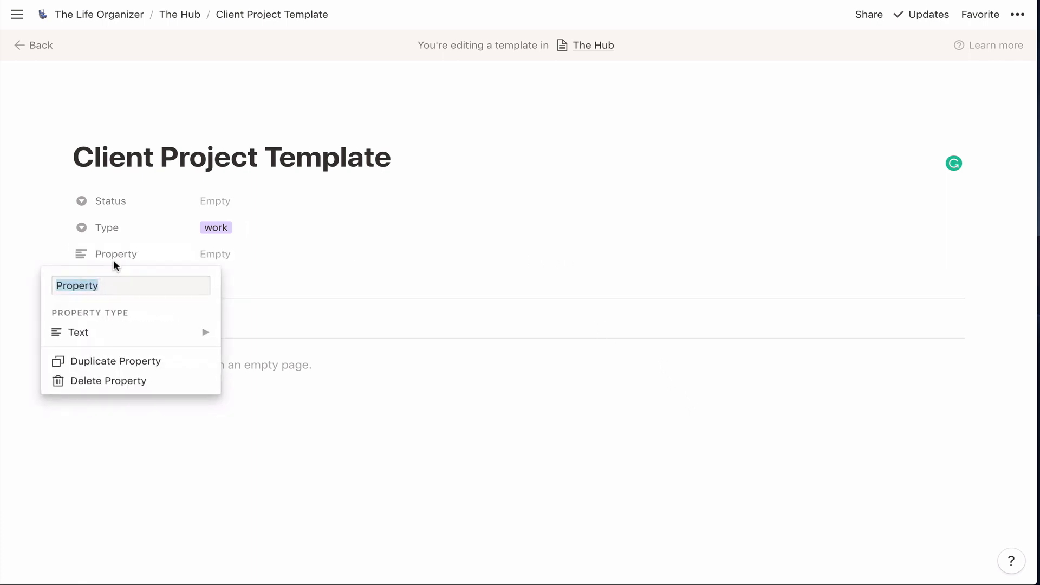
type("Task Stream")
mouse_move(173, 342)
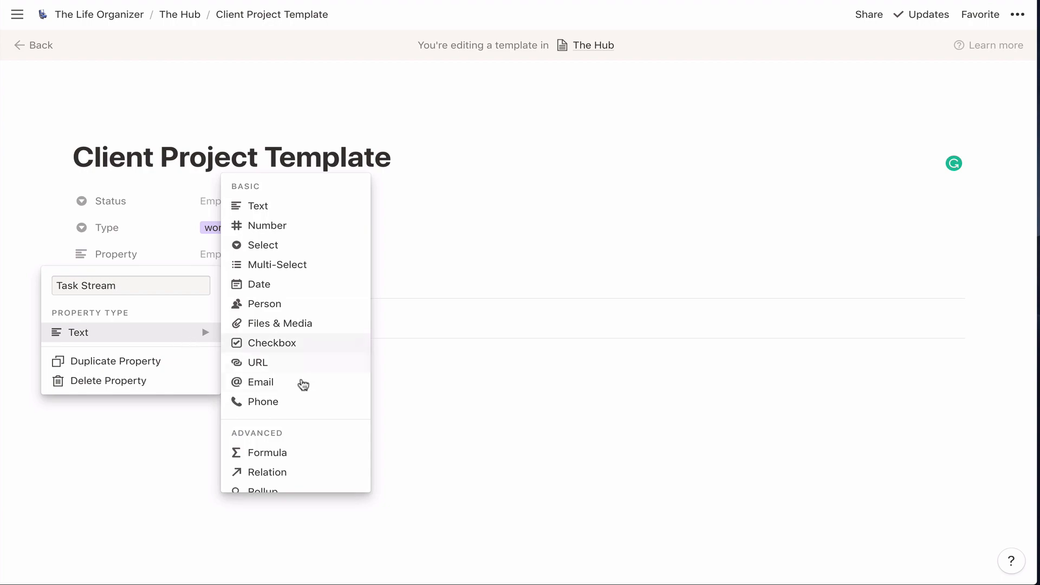
scroll(297, 383, "down", 3)
left_click(269, 382)
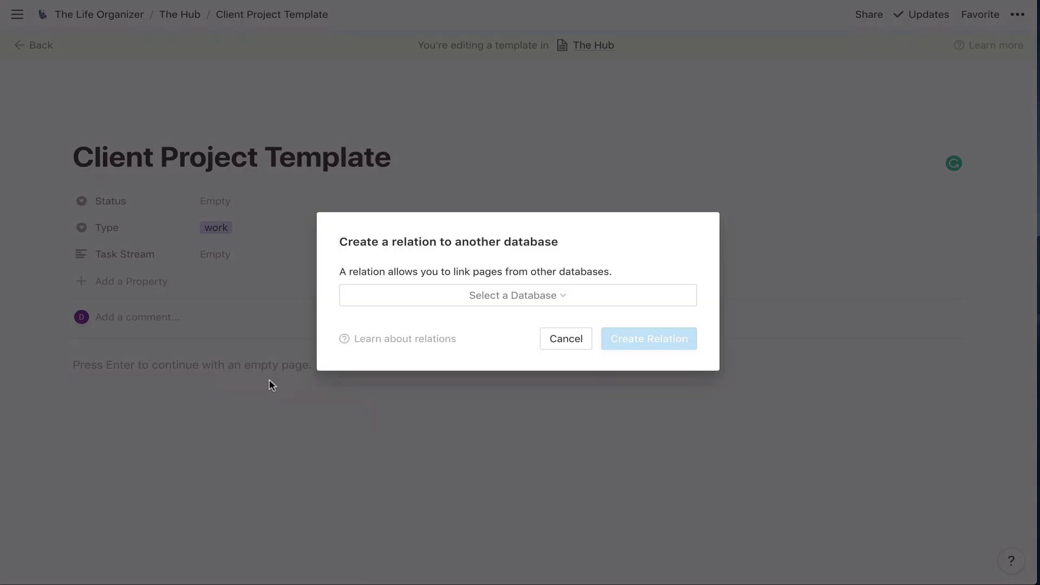
left_click(488, 297)
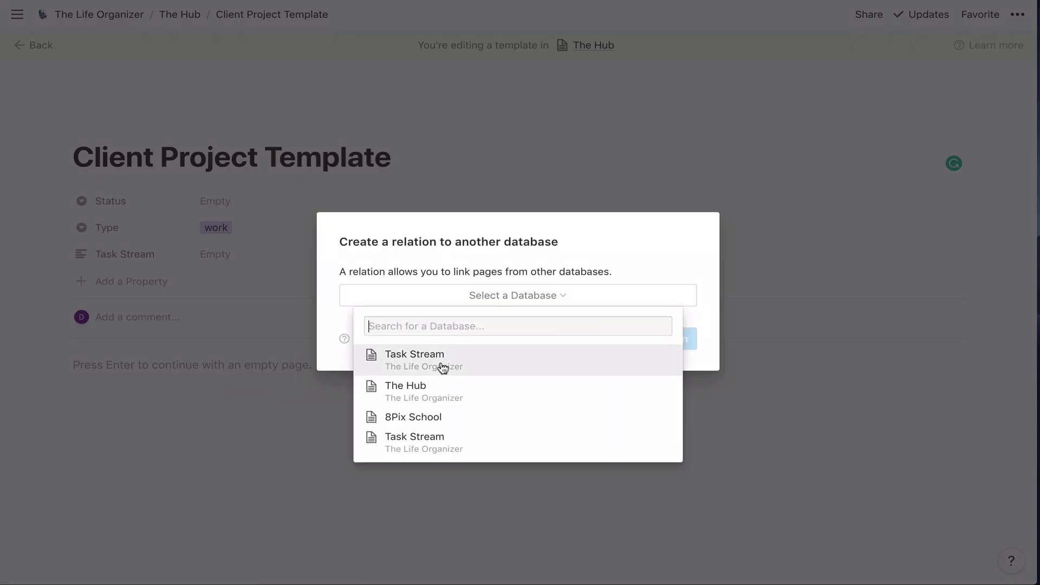
left_click(441, 364)
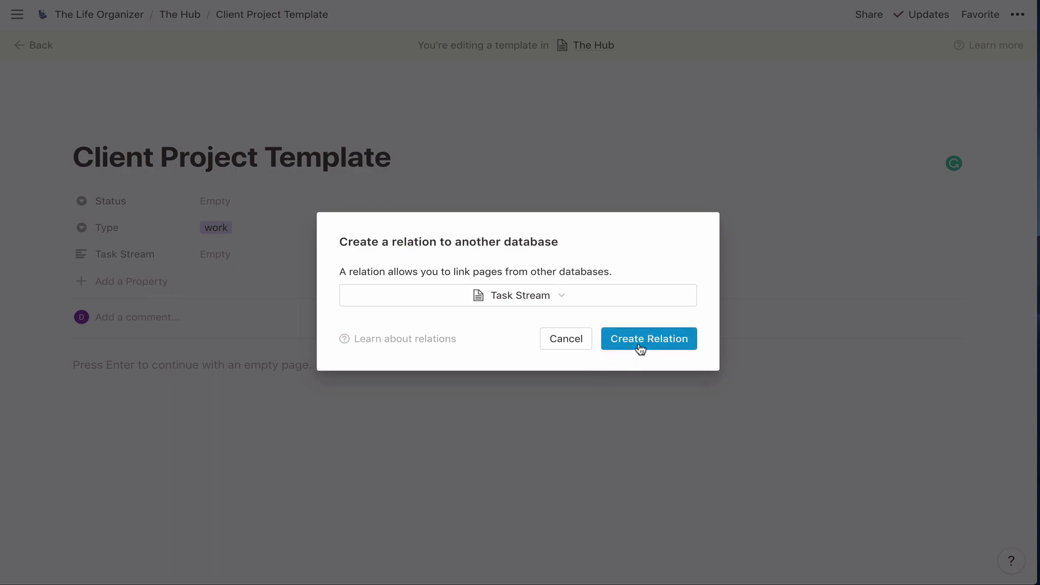
left_click(641, 350)
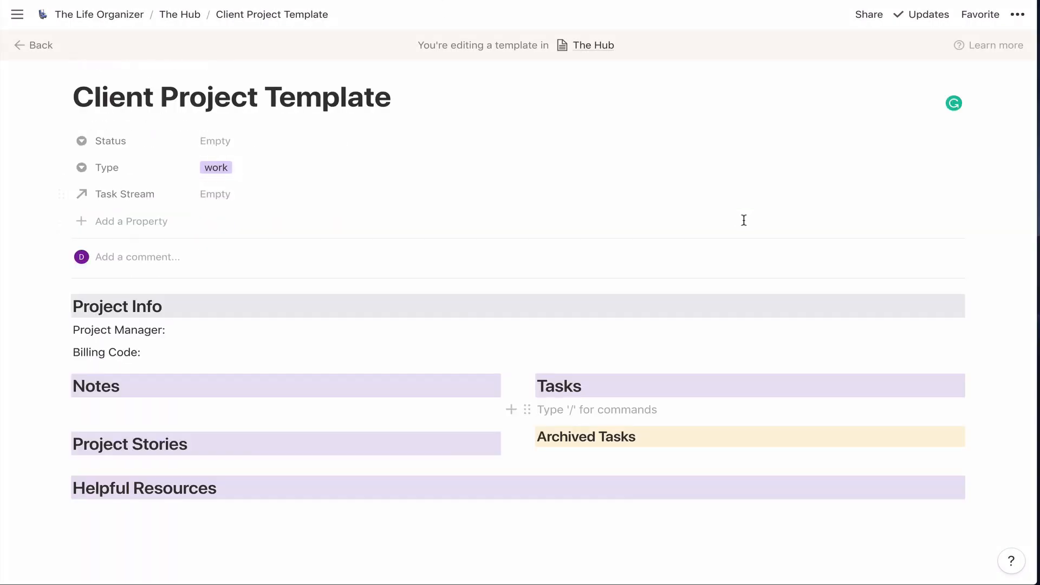
- Add the placeholder text "{notebook}" under the Notes heading, followed by a new line
scroll(744, 220, "down", 1)
scroll(744, 220, "down", 1)
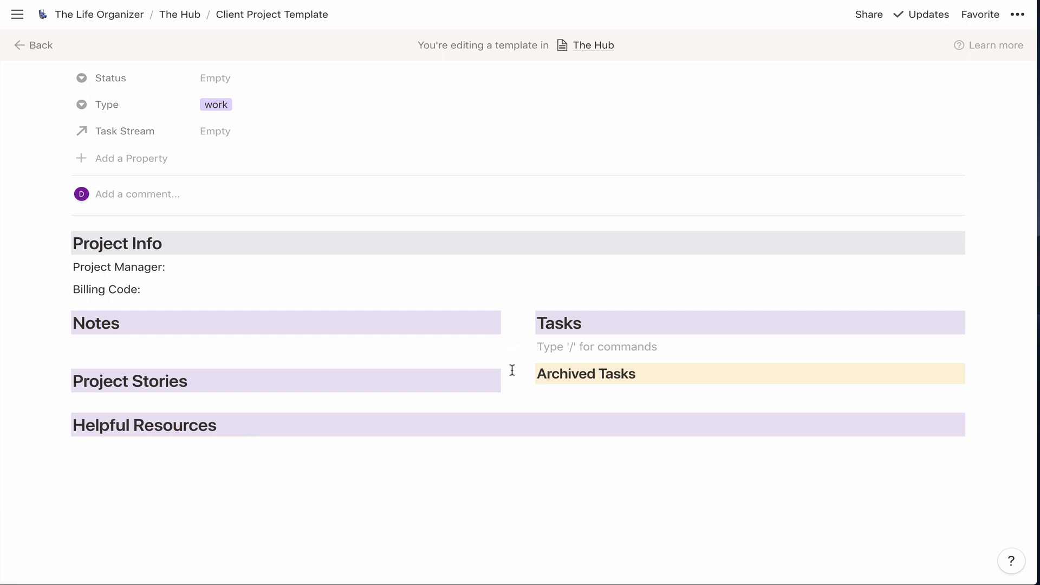
left_click(251, 349)
type("{")
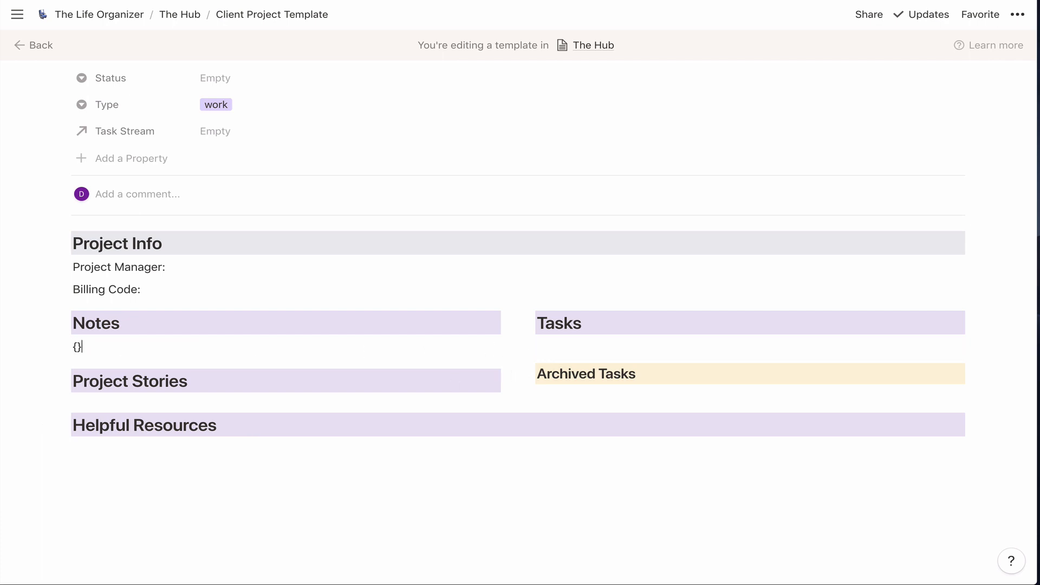
type("notebook")
key("Return")
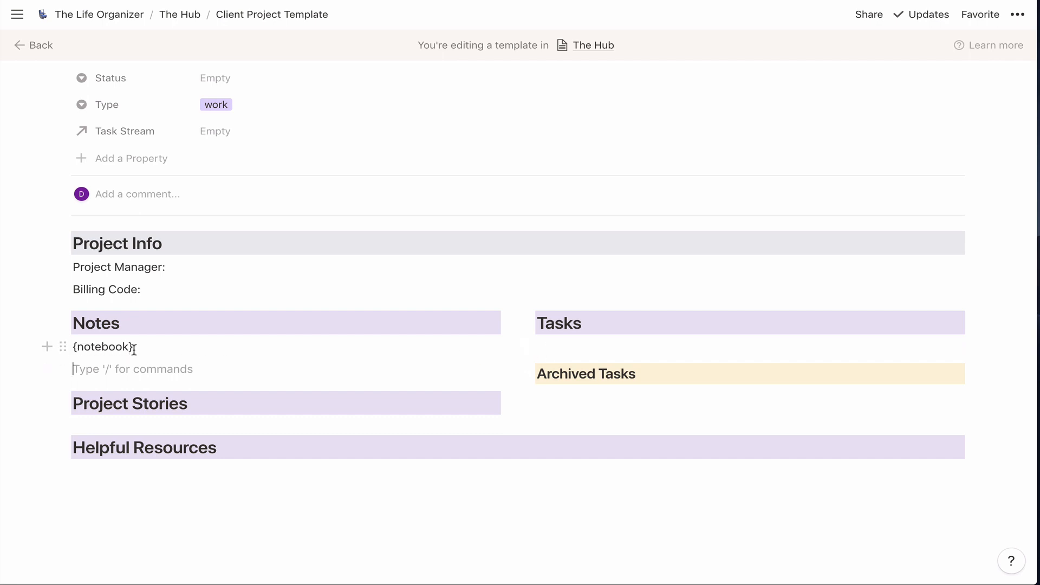
- Add the placeholder text "{filter by hub name}" under the Tasks heading, followed by a new line
left_click(584, 351)
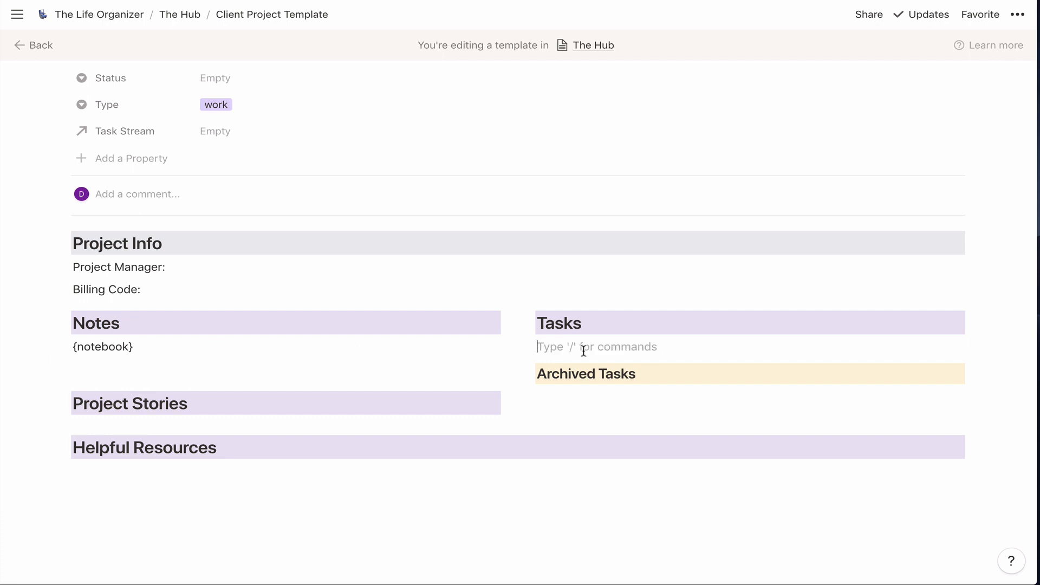
type("{")
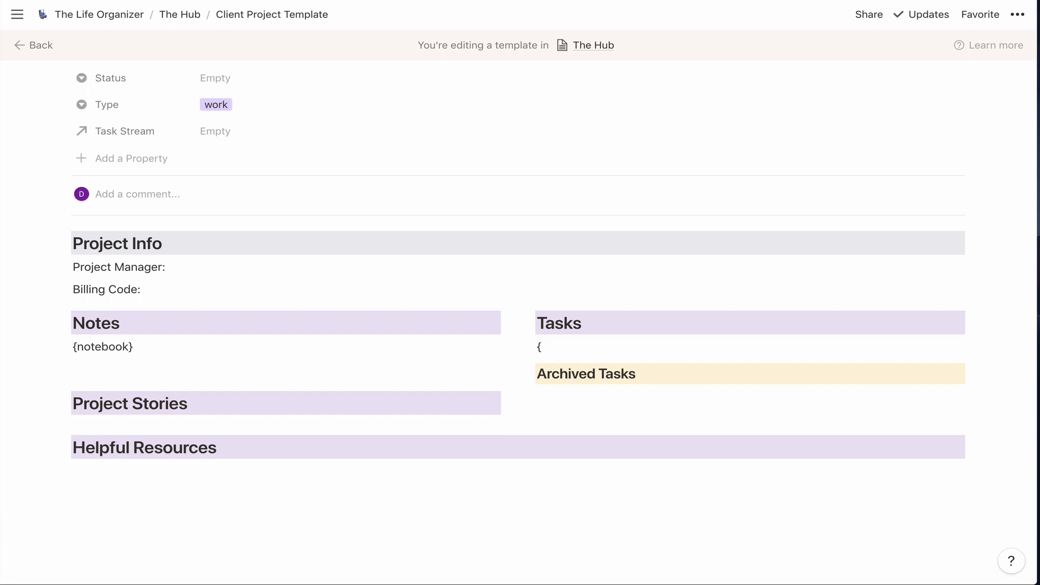
key("BackSpace")
type("{filter by hub name}")
key("Return")
- Insert a linked database of The Life Organizer's Task Stream below the Tasks placeholder text
type("/link")
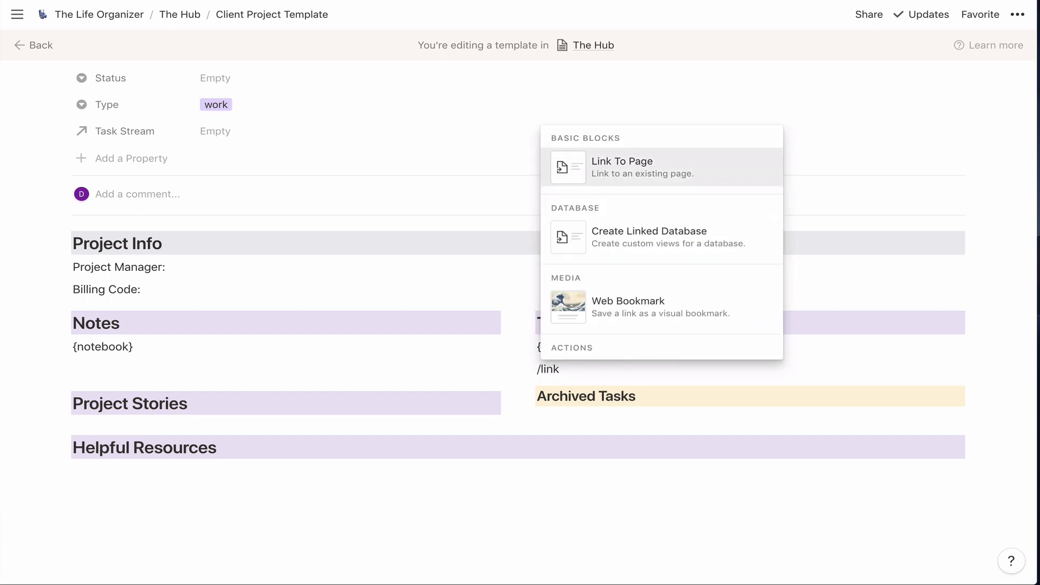
left_click(591, 230)
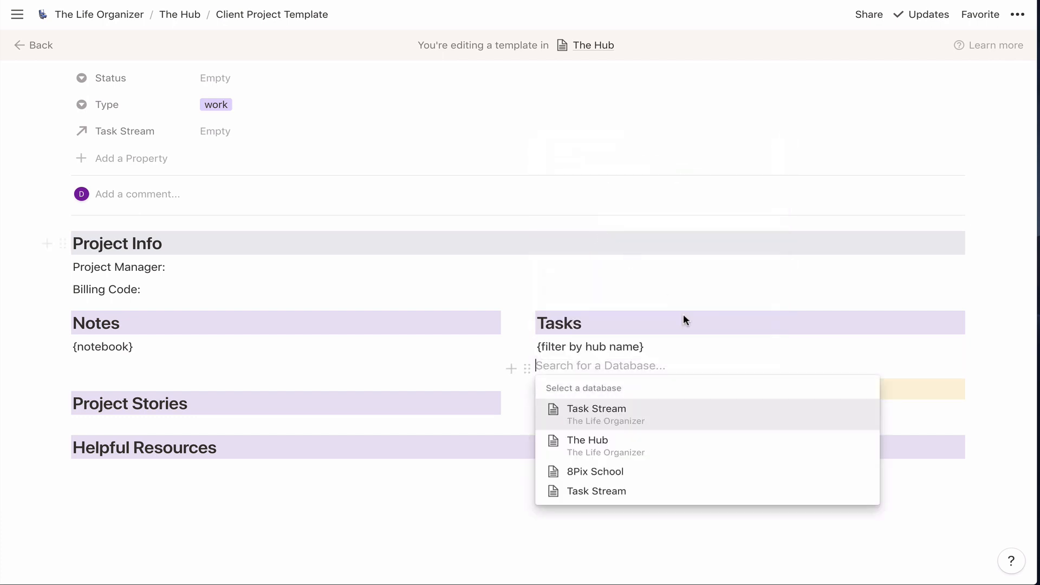
left_click(641, 417)
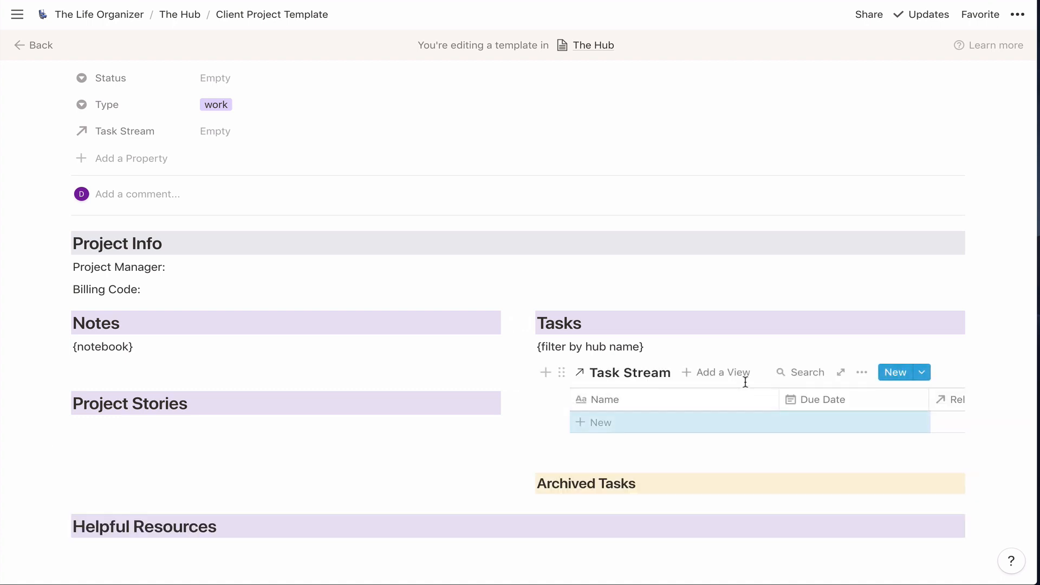
- Format the "{filter by hub name}" placeholder under Tasks as italic purple text
left_click(538, 347)
left_click(644, 347, "shift")
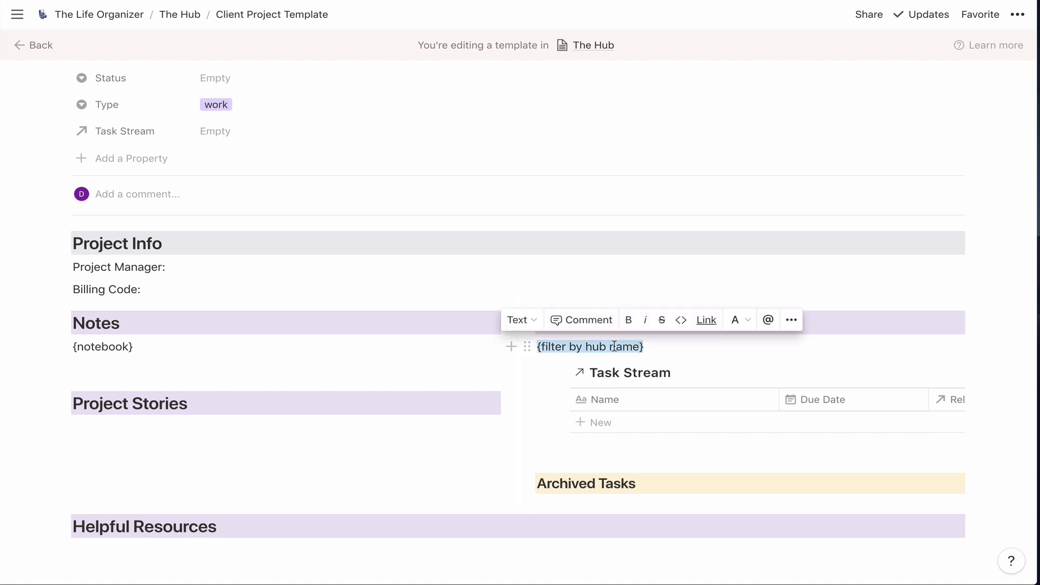
left_click(645, 321)
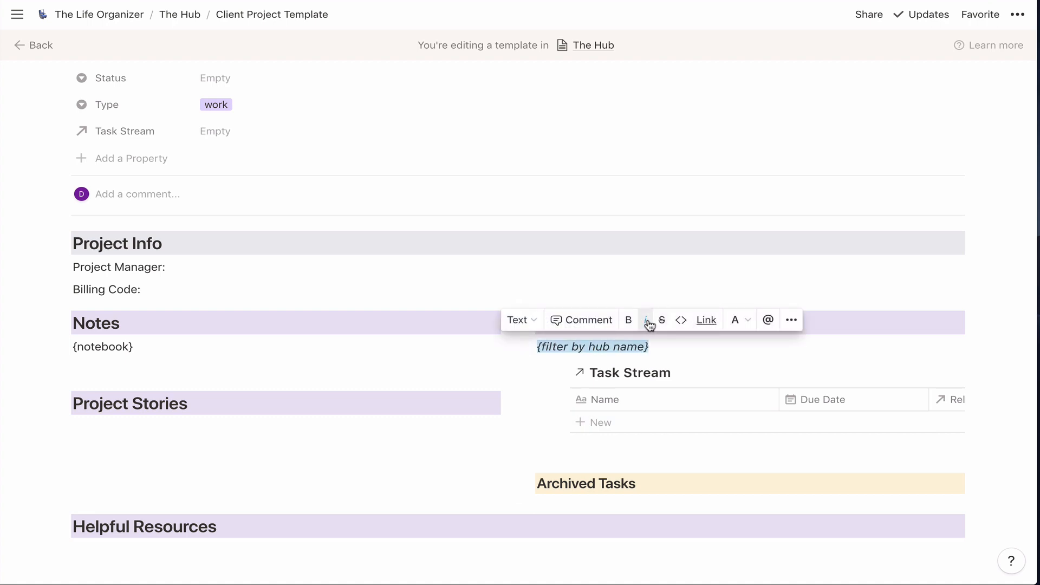
left_click(739, 320)
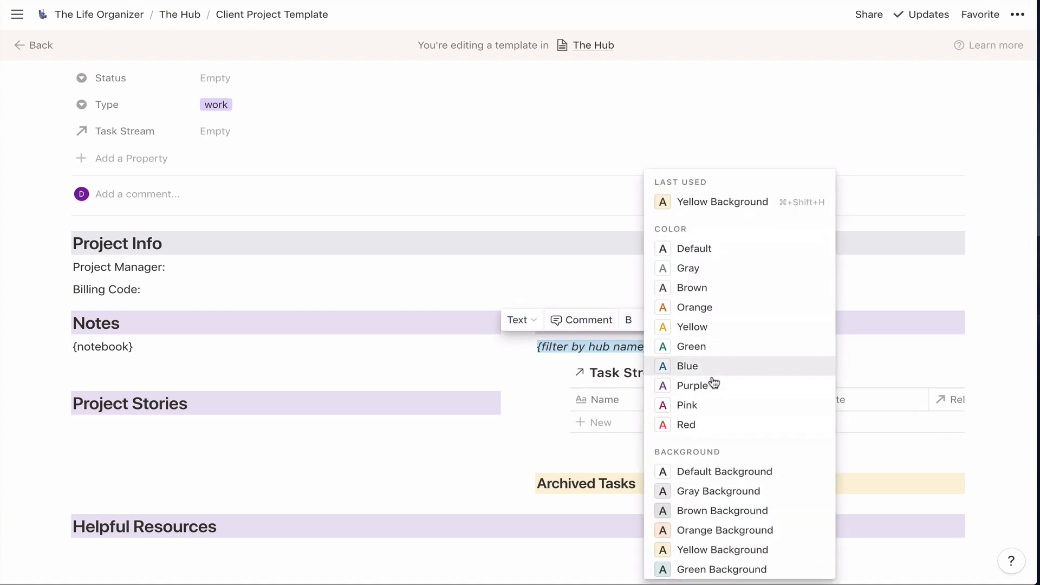
left_click(689, 385)
left_click(553, 374)
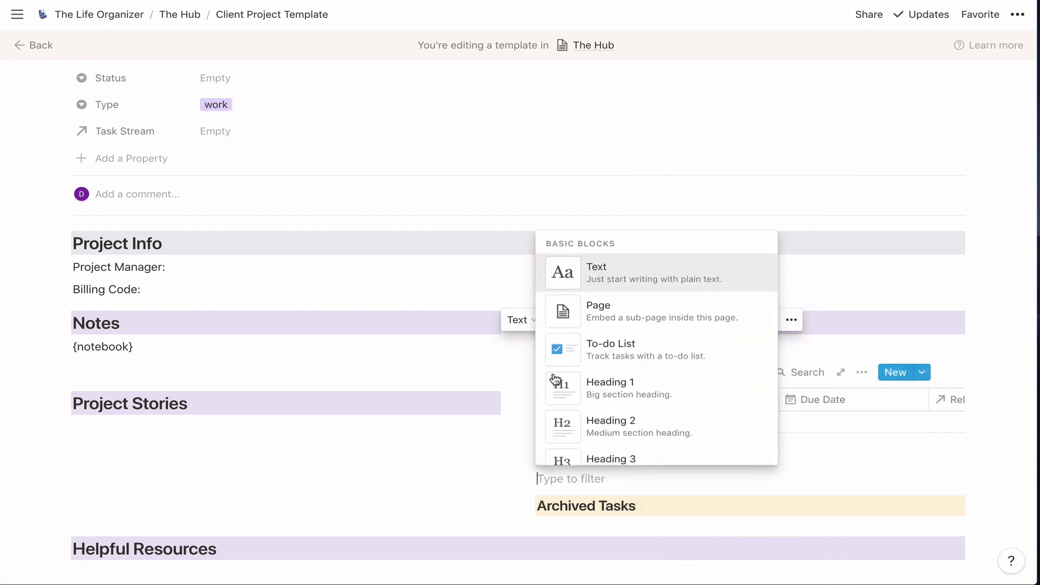
left_click(488, 379)
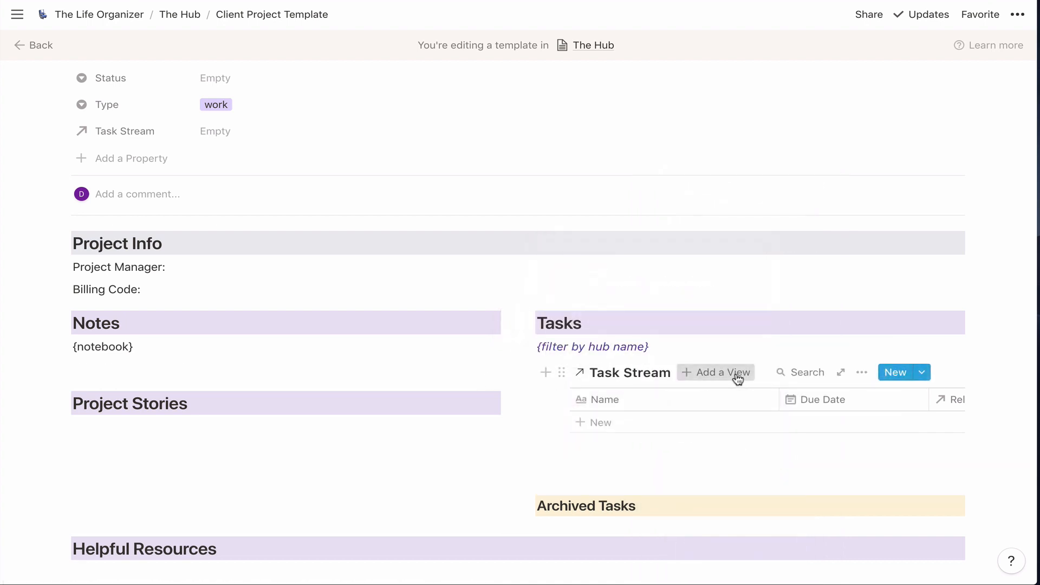
- Add a List view to the linked Task Stream database and delete its untitled Table view
left_click(738, 374)
left_click(699, 260)
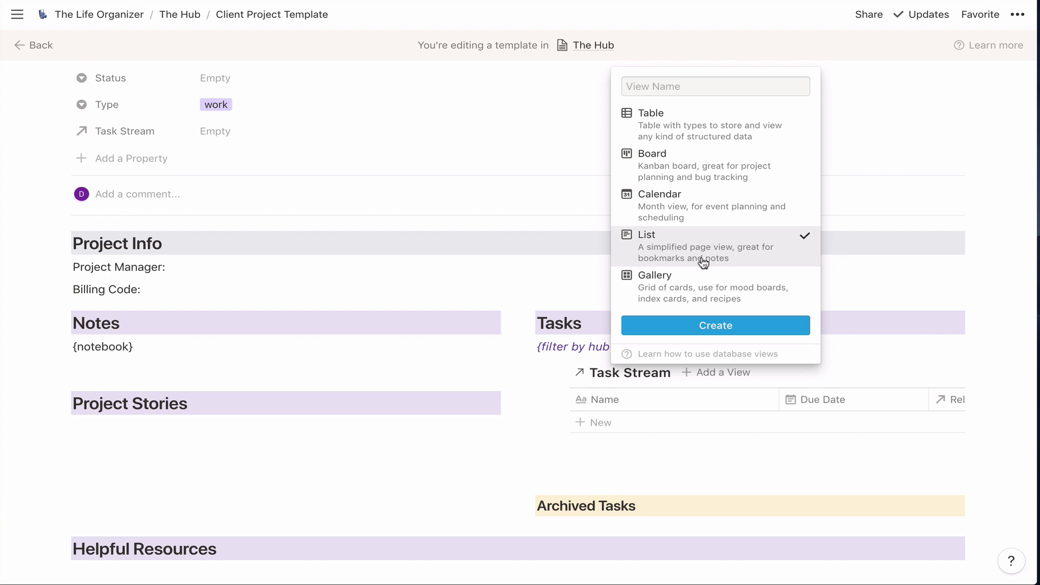
left_click(716, 325)
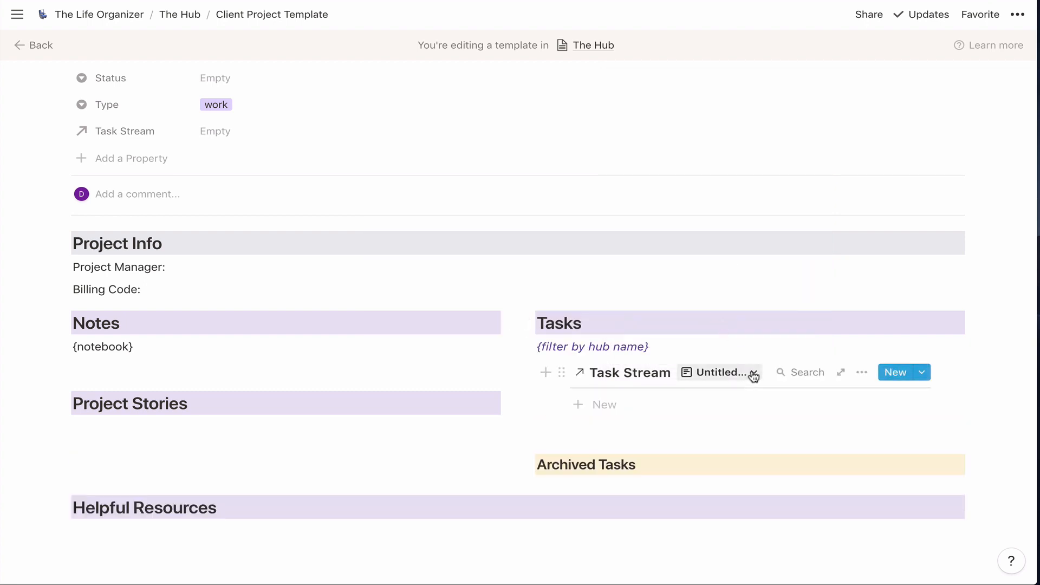
left_click(750, 373)
left_click(788, 401)
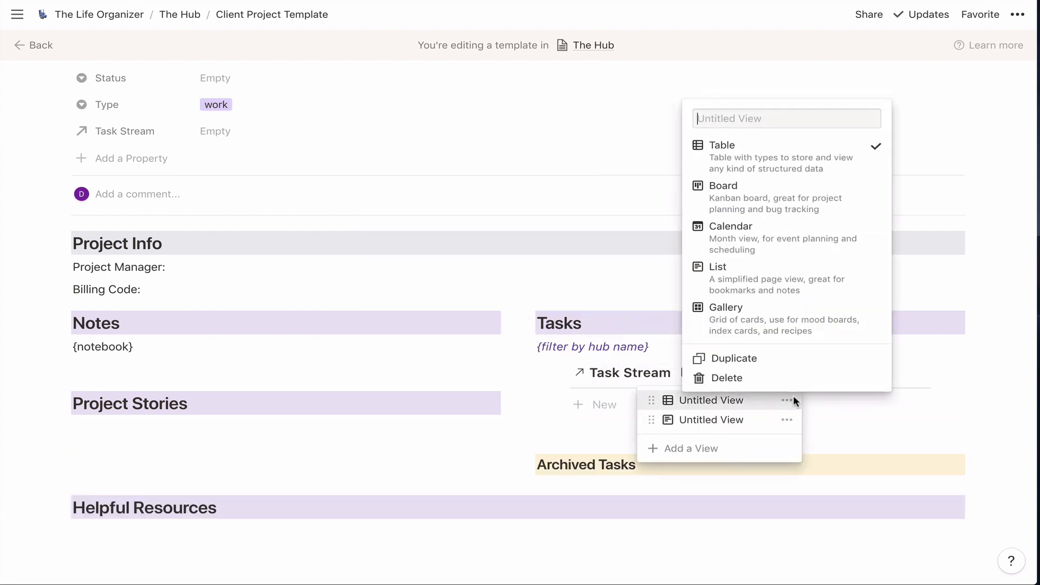
left_click(773, 376)
left_click(567, 307)
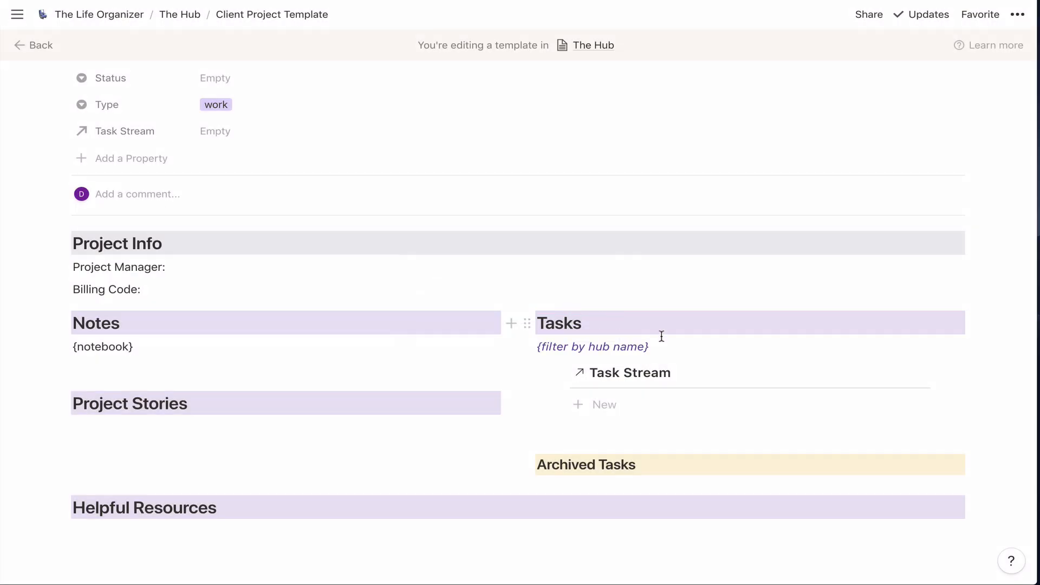
- Show the Status property in the linked Task Stream list view
scroll(851, 374, "down", 1)
left_click(862, 333)
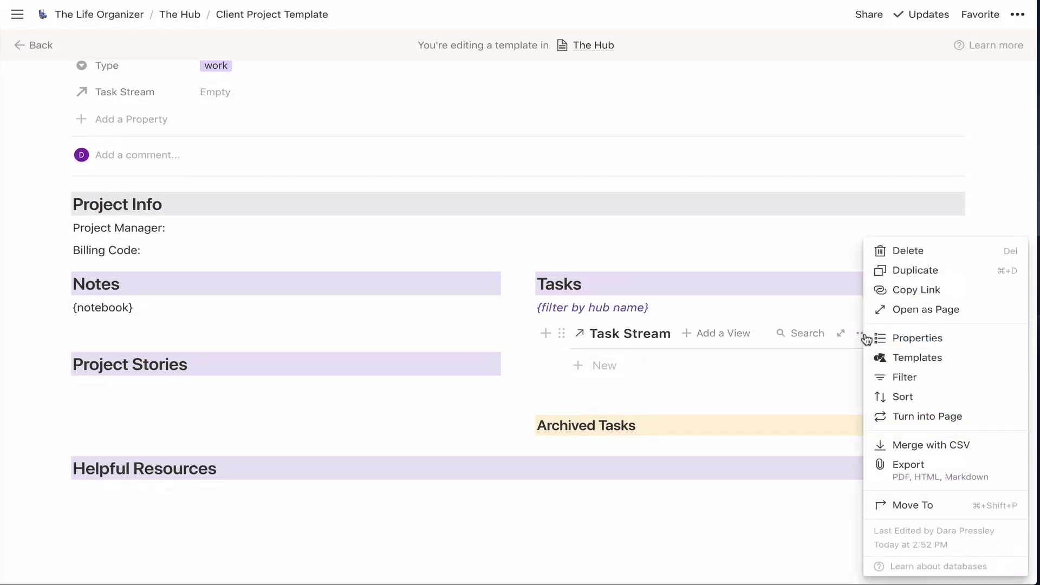
left_click(897, 337)
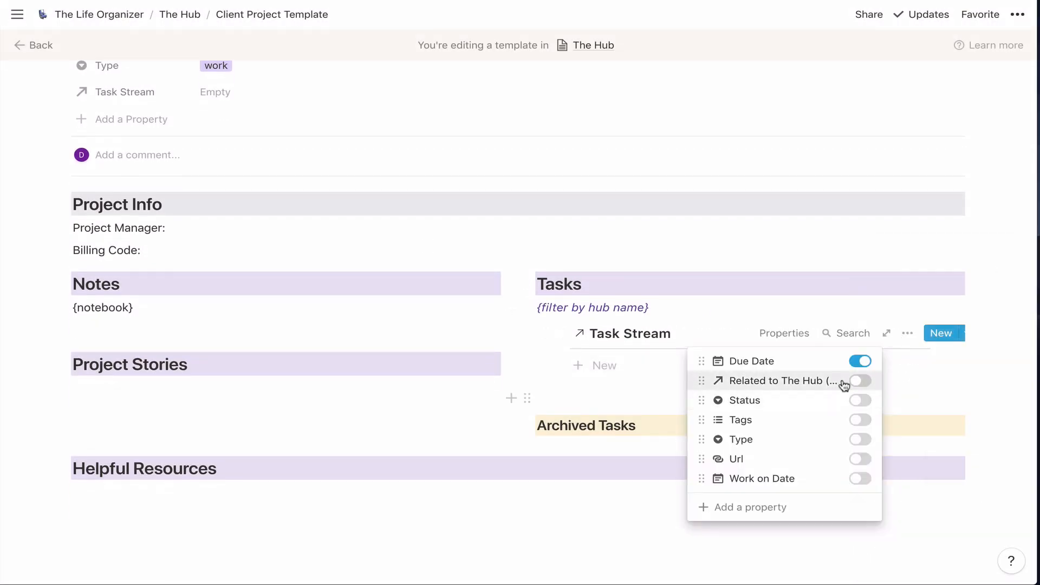
left_click(860, 399)
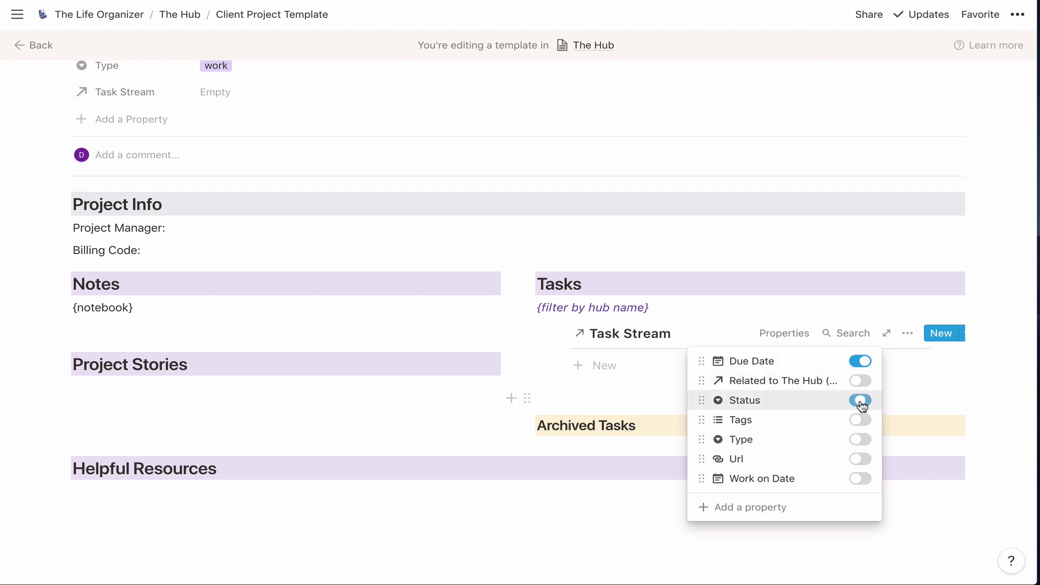
left_click(526, 349)
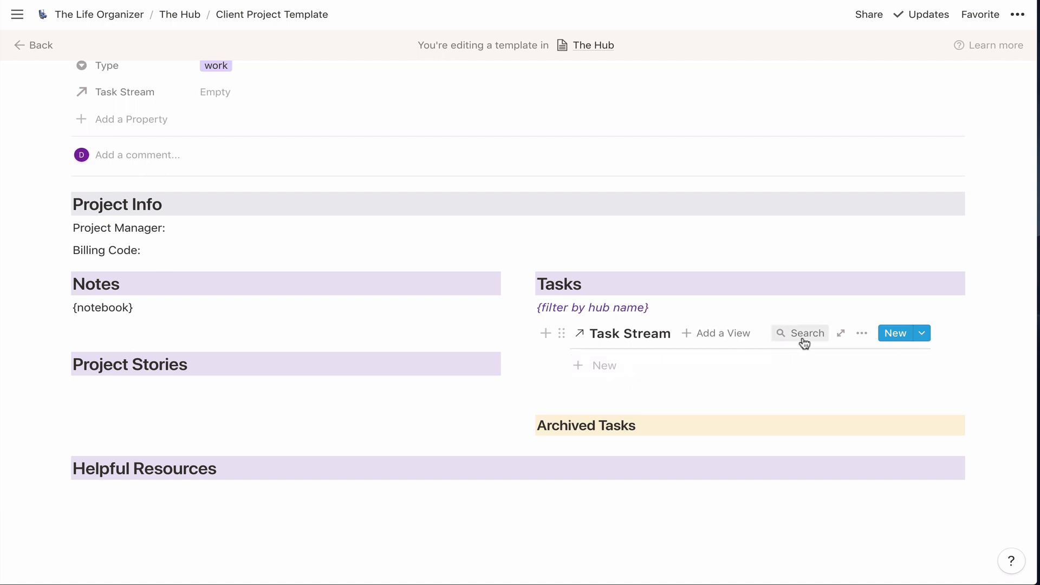
- Add a filter to the linked Task Stream list where the Related to The Hub property Is Empty
left_click(862, 333)
left_click(887, 380)
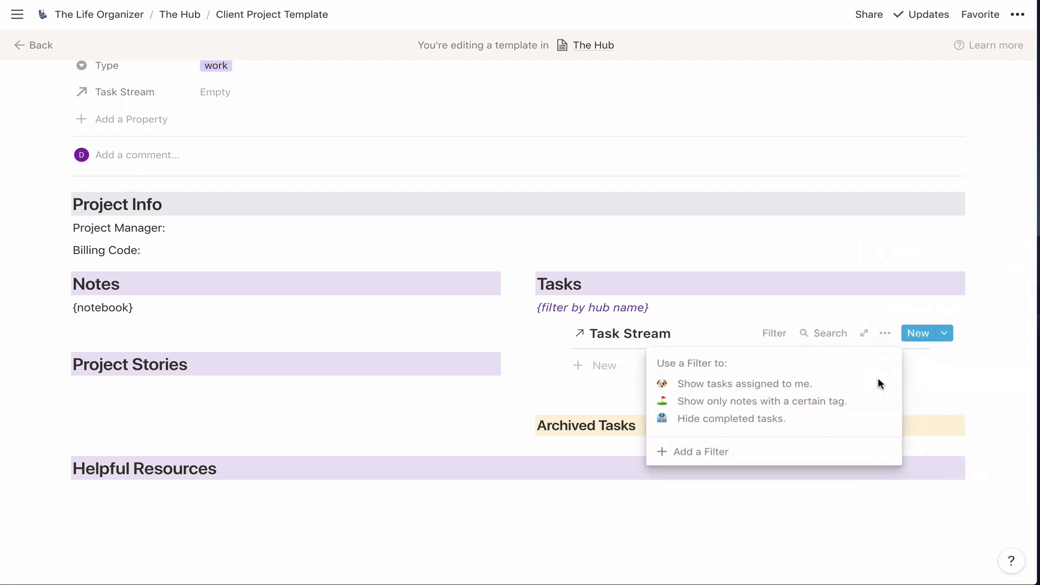
left_click(732, 456)
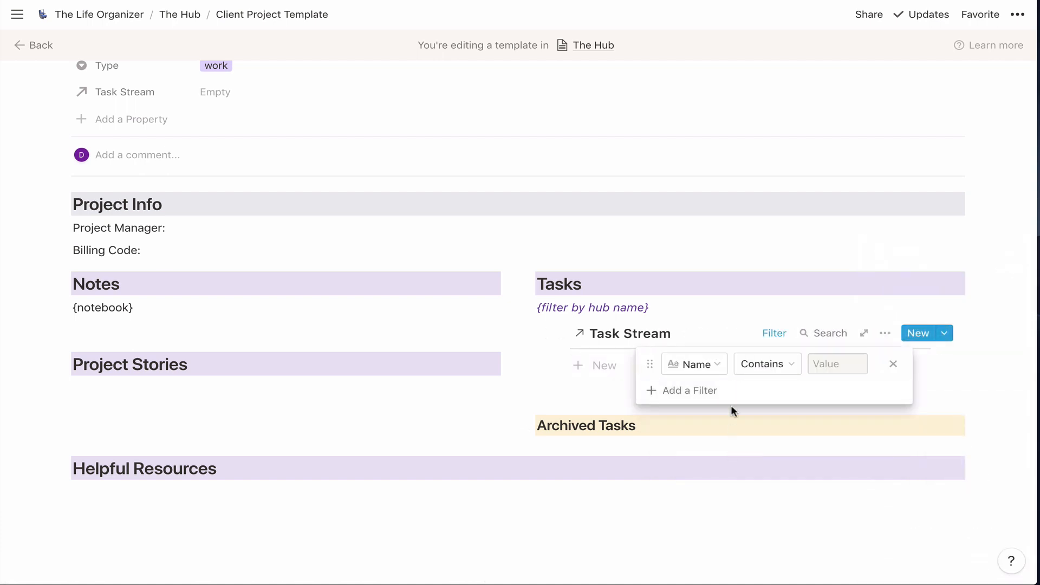
left_click(708, 366)
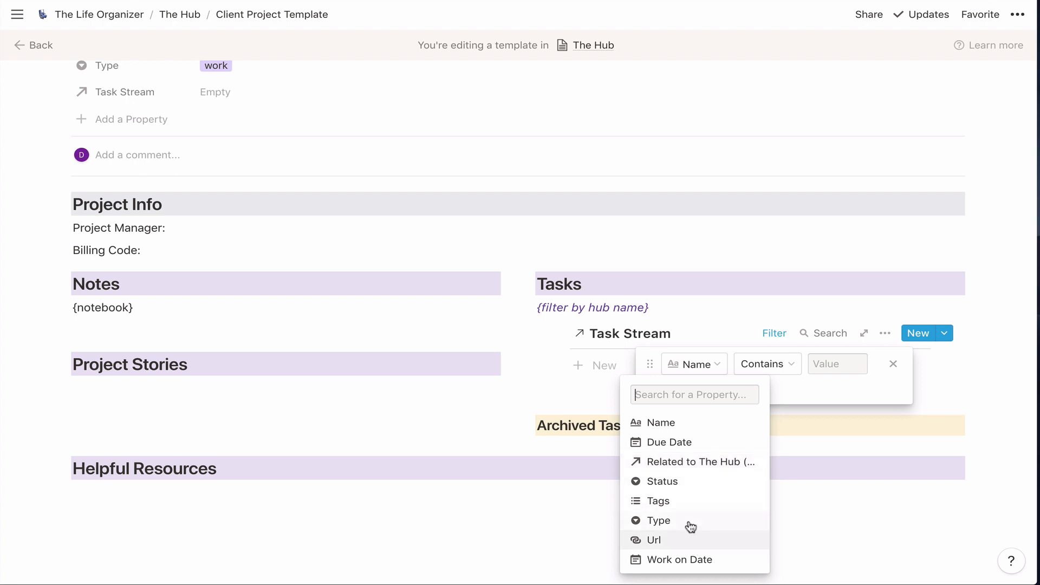
left_click(688, 464)
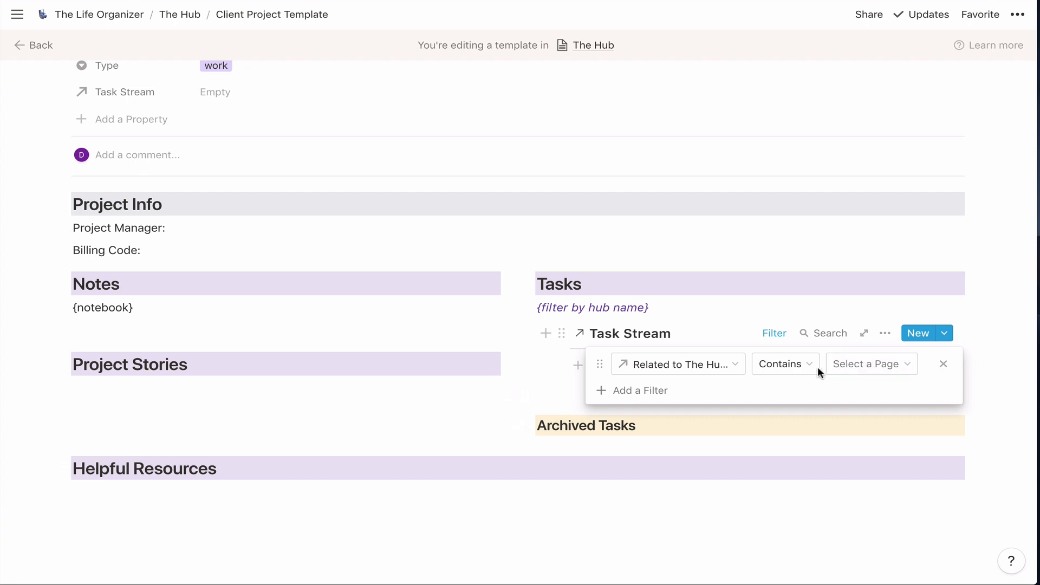
left_click(801, 366)
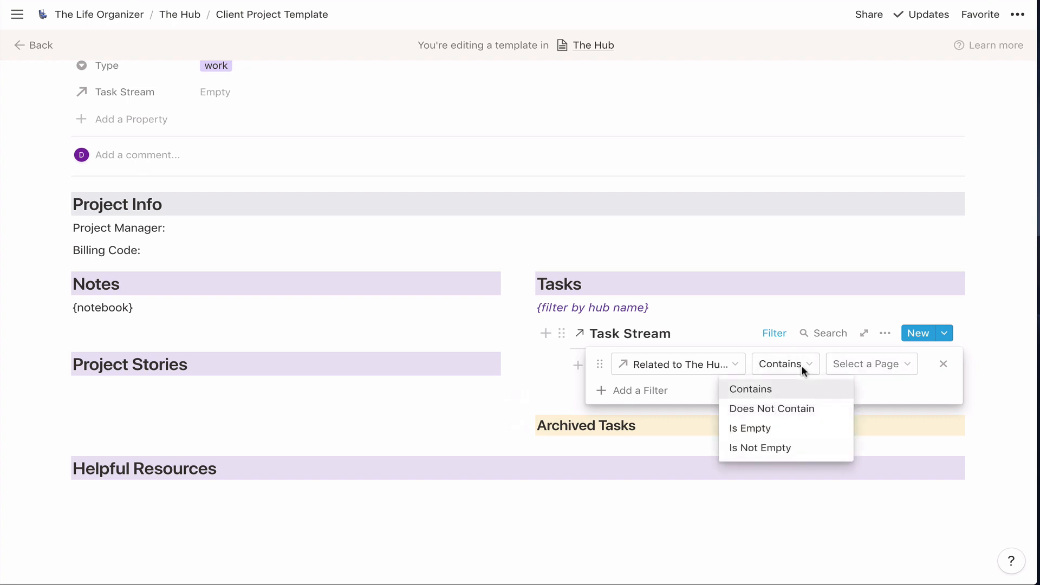
left_click(793, 429)
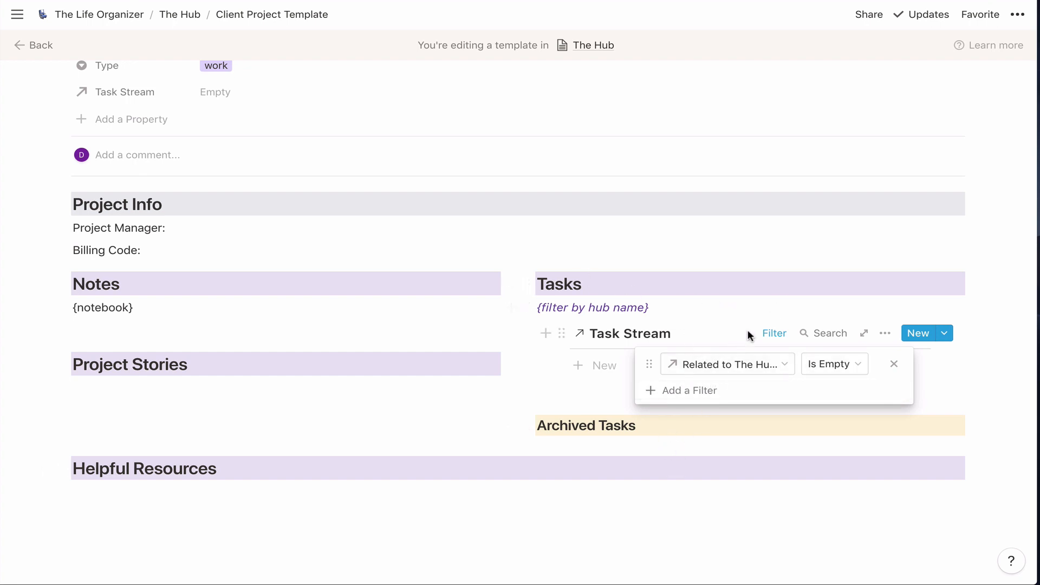
- Add a second filter to the Task Stream list, joined by And, where Type Is work
left_click(680, 392)
left_click(738, 392)
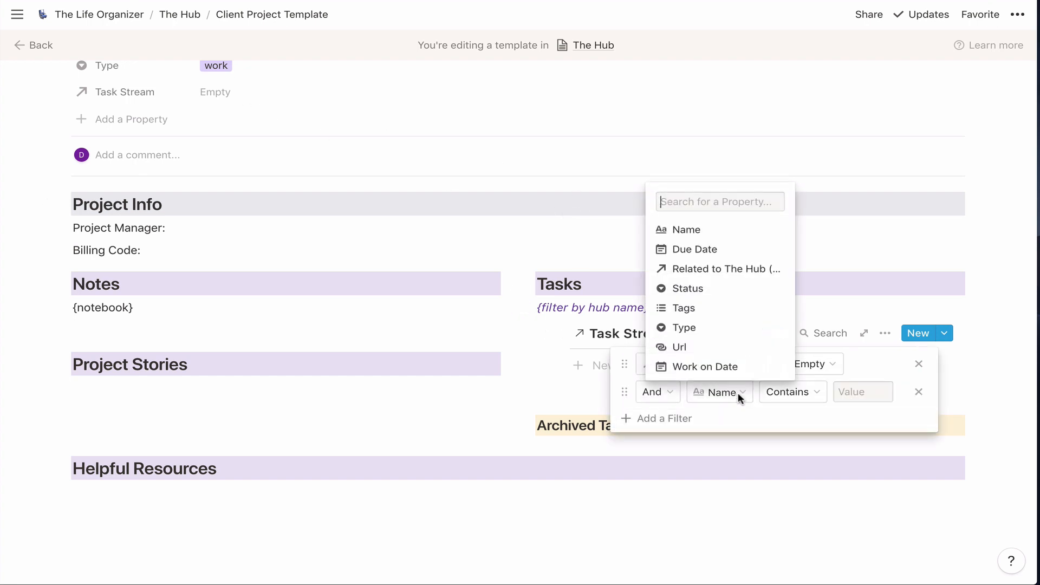
left_click(692, 328)
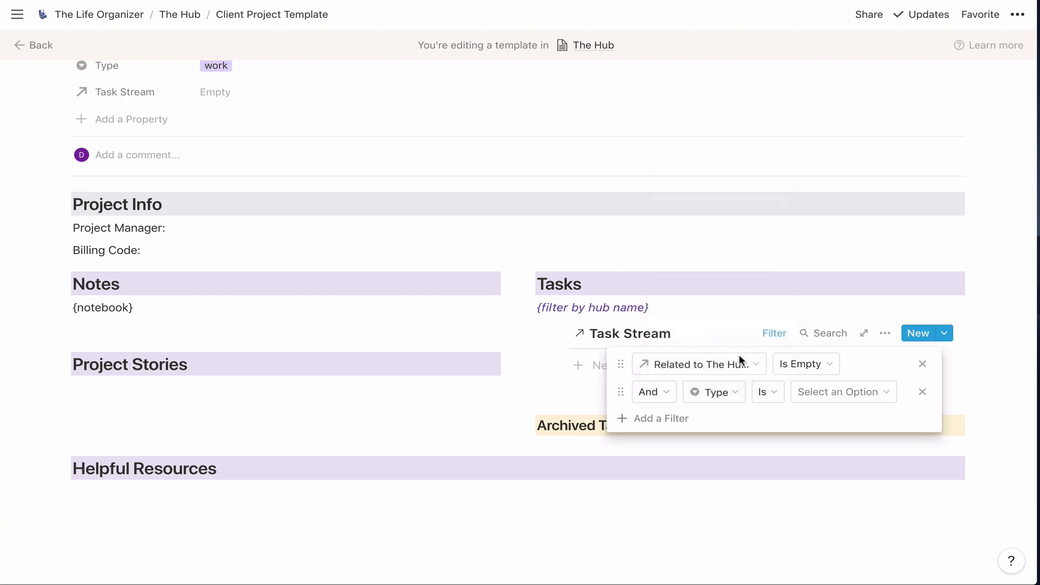
left_click(819, 392)
left_click(820, 490)
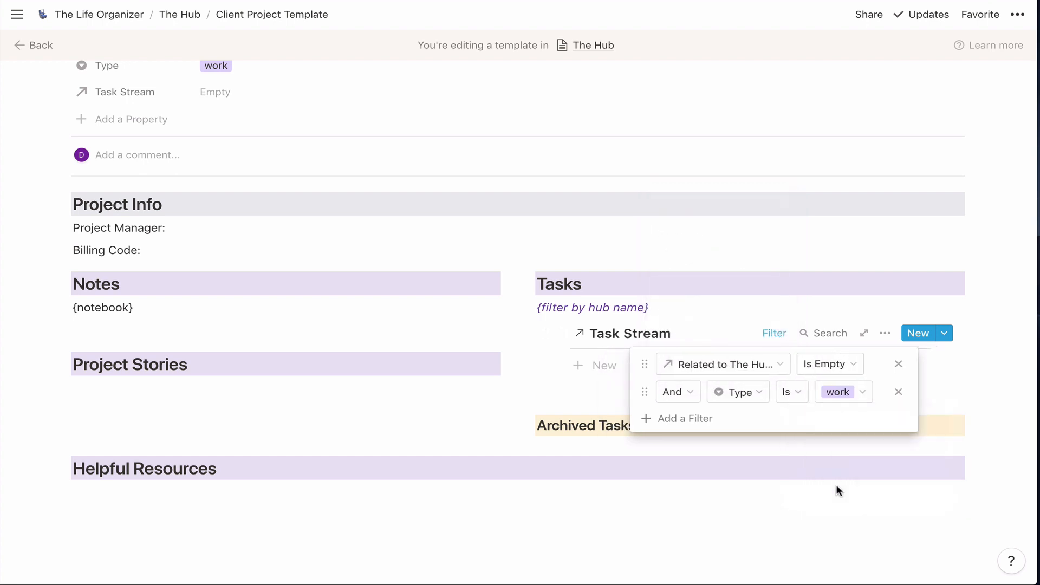
left_click(538, 340)
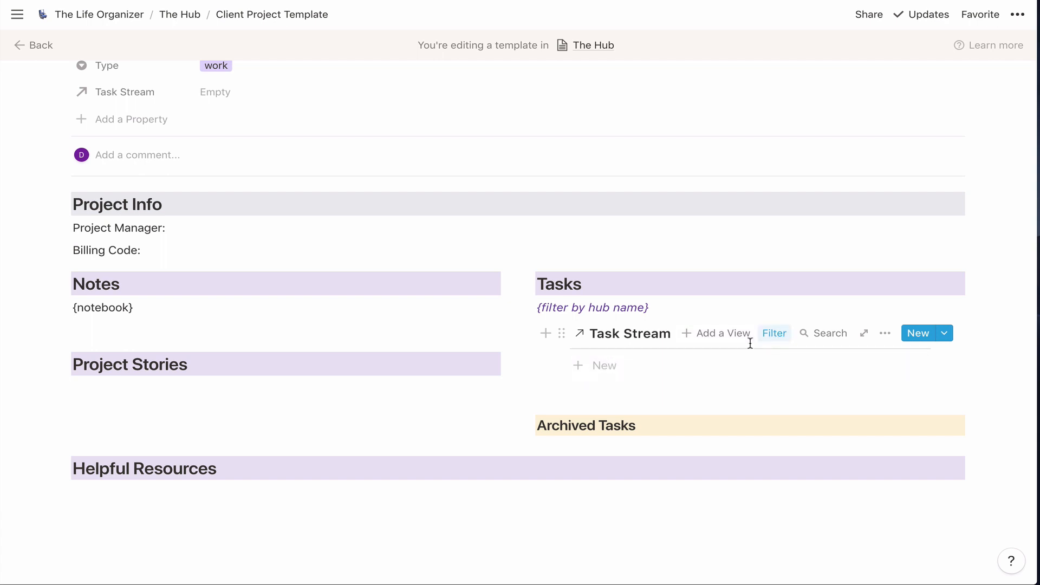
- Leave the client project template and turn The Life Organizer's empty Notes page into a table database
scroll(781, 341, "up", 2)
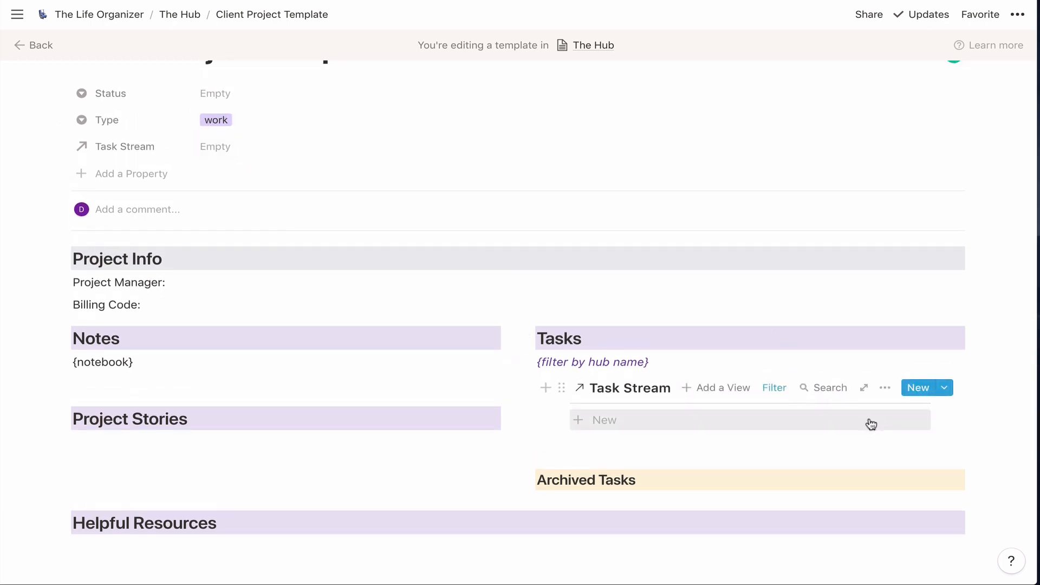
scroll(871, 422, "down", 3)
scroll(870, 420, "up", 3)
scroll(870, 419, "up", 1)
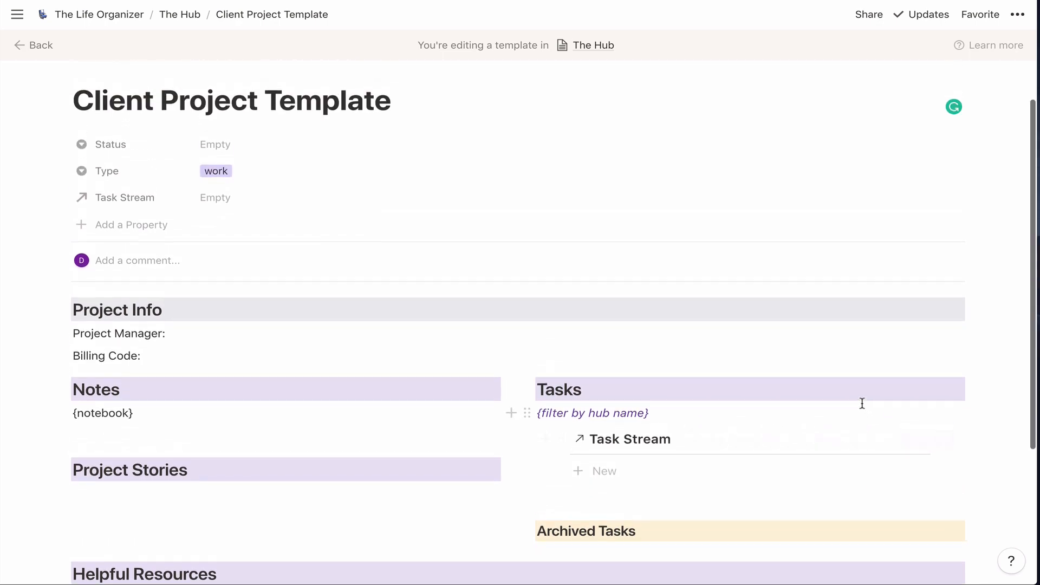
left_click(29, 47)
left_click(59, 131)
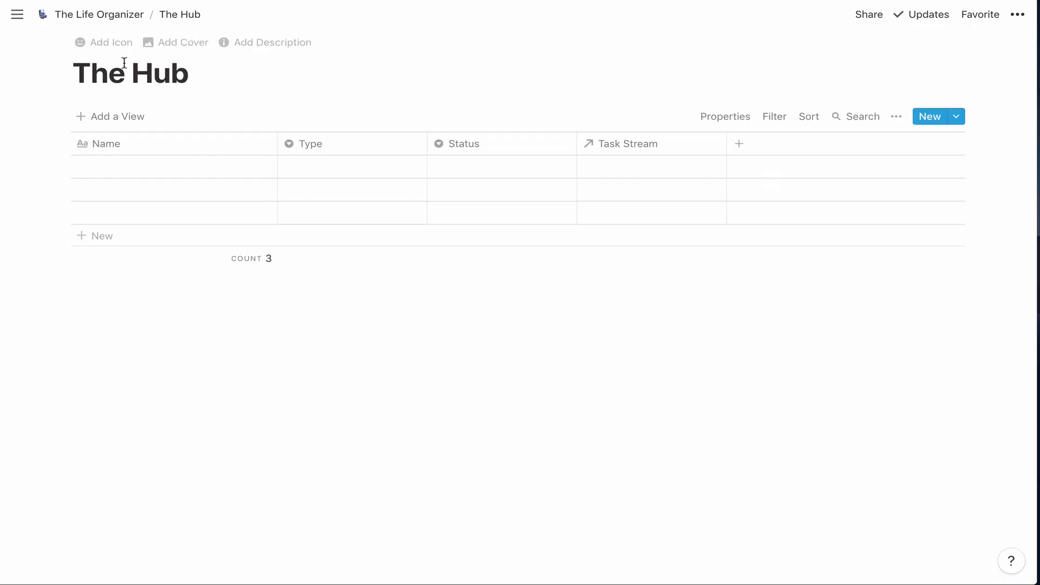
left_click(85, 16)
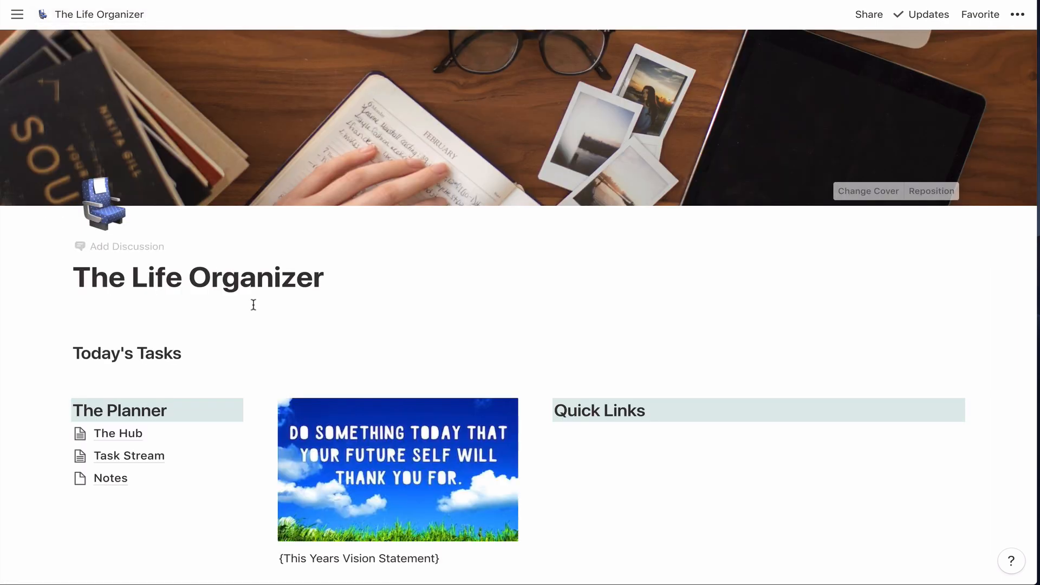
scroll(254, 305, "down", 3)
left_click(110, 303)
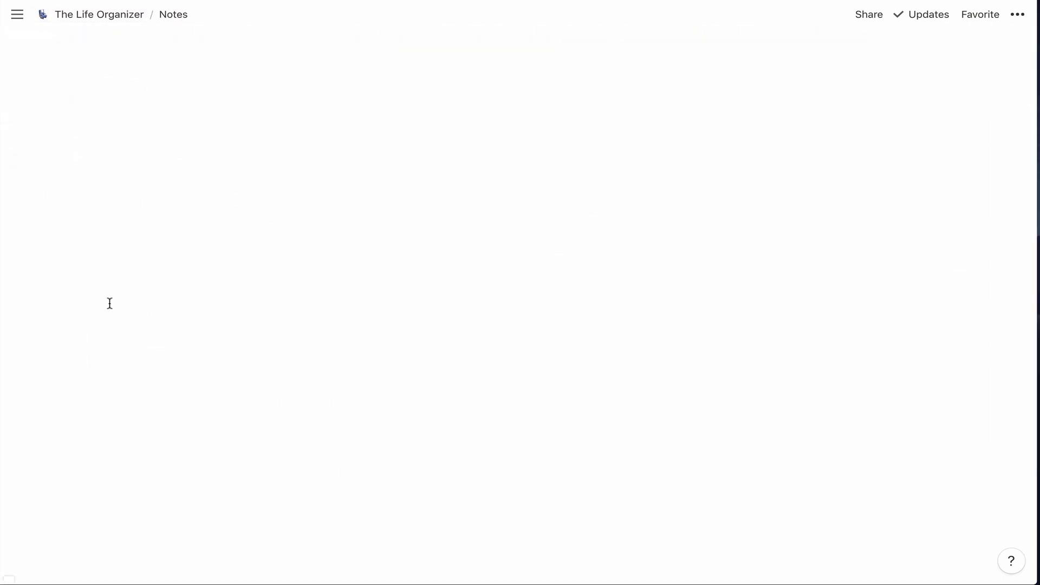
left_click(307, 327)
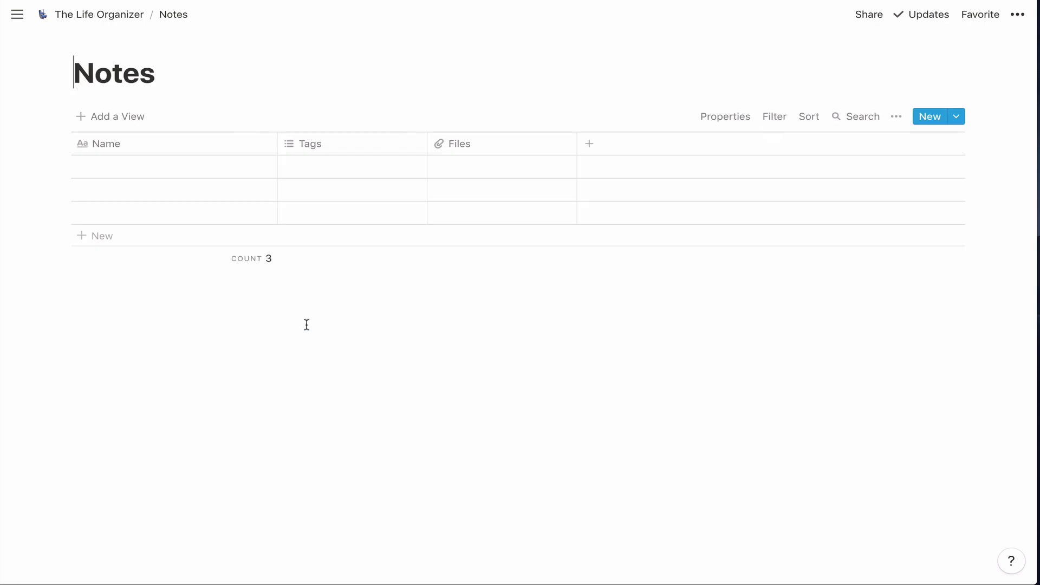
- Delete the Files property from the Notes table
left_click(551, 140)
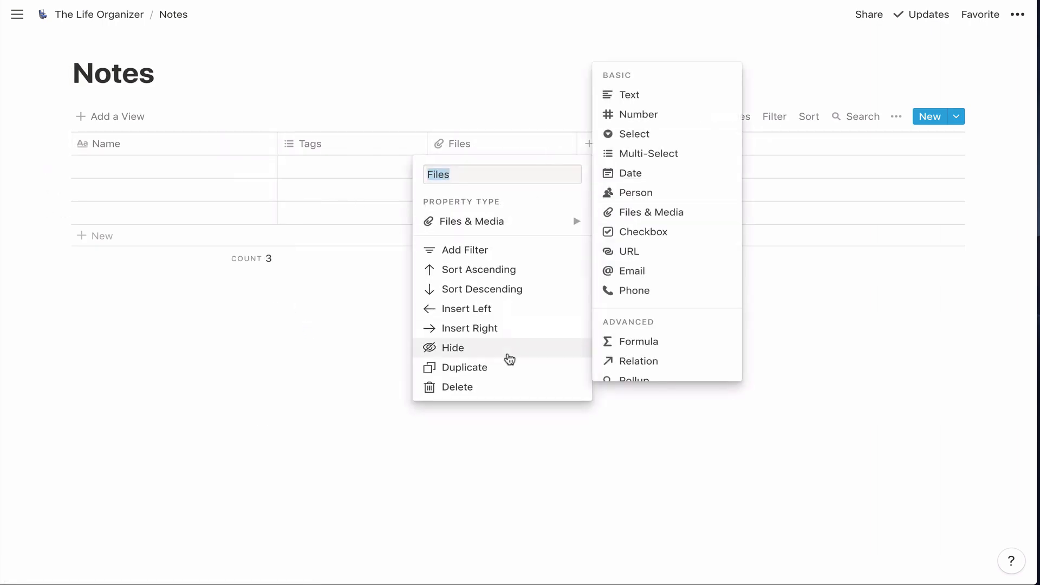
left_click(506, 388)
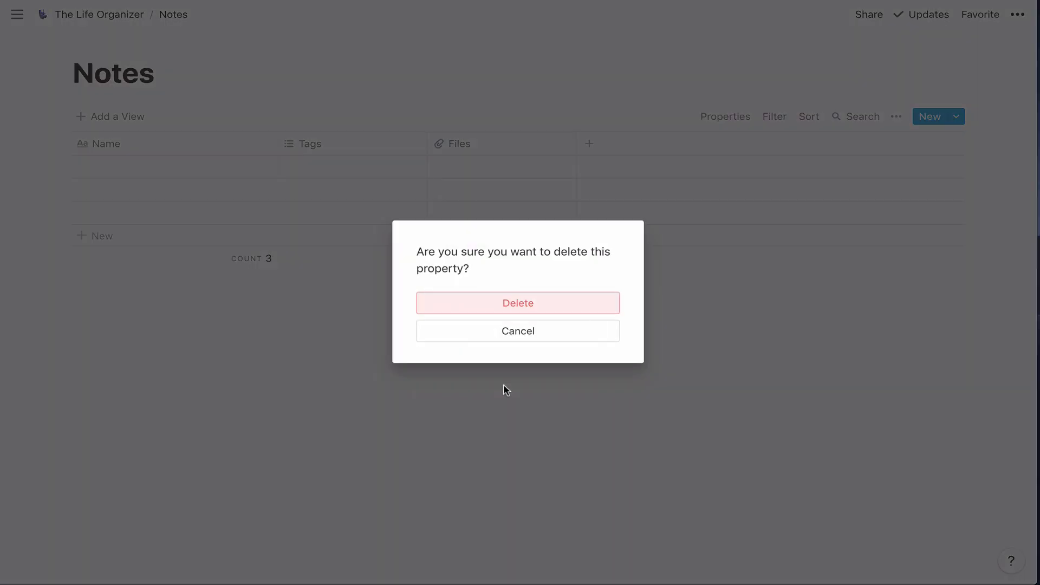
left_click(517, 305)
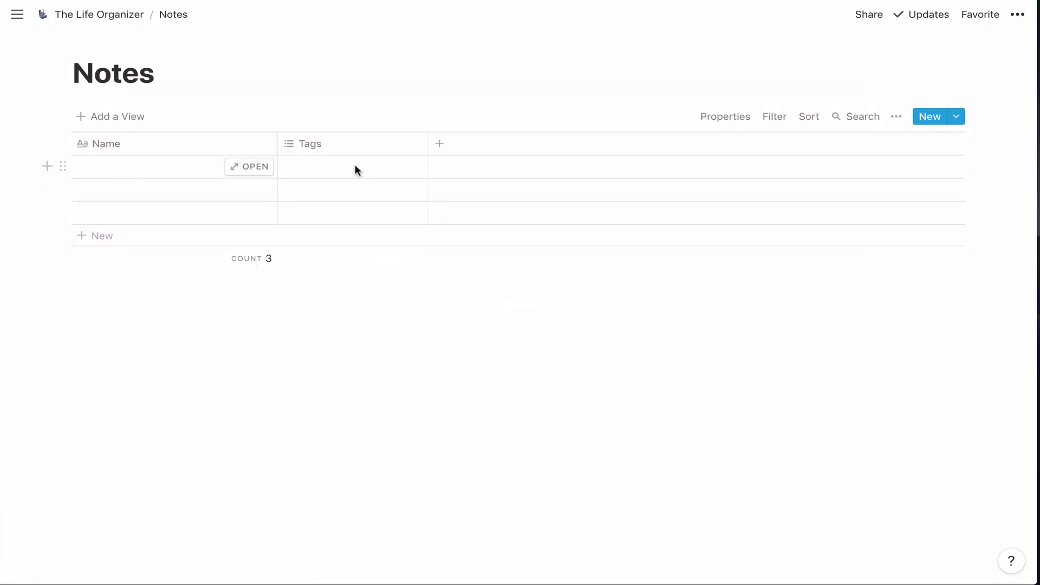
- Return to The Life Organizer's main page and reopen the Notes table
left_click(88, 22)
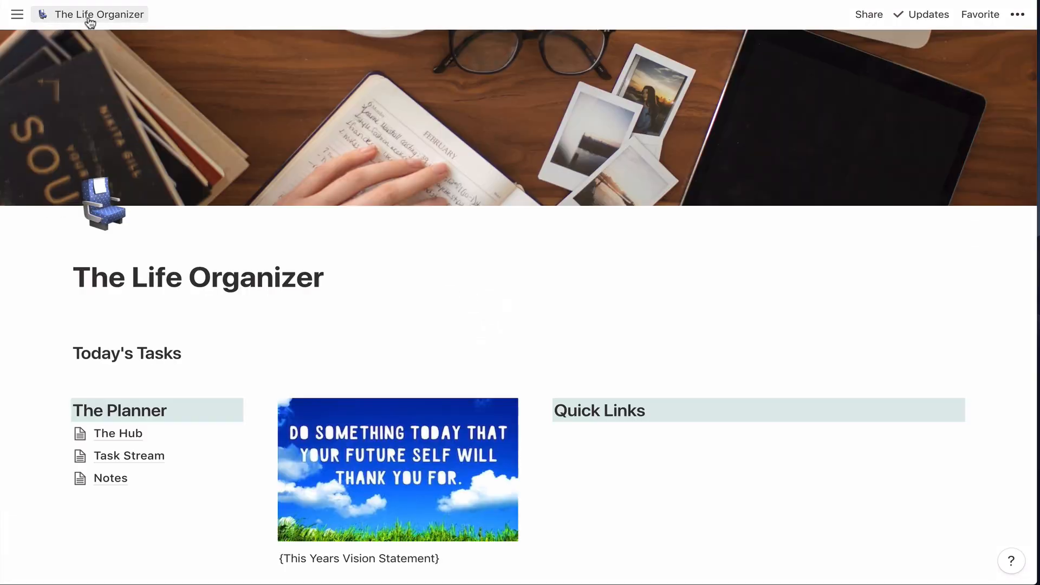
scroll(188, 190, "down", 2)
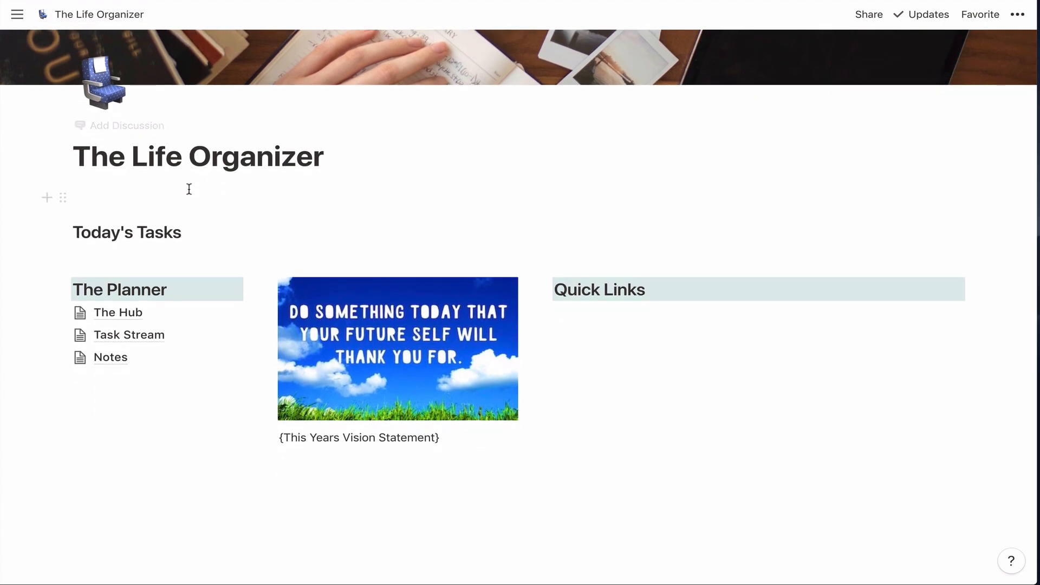
left_click(117, 362)
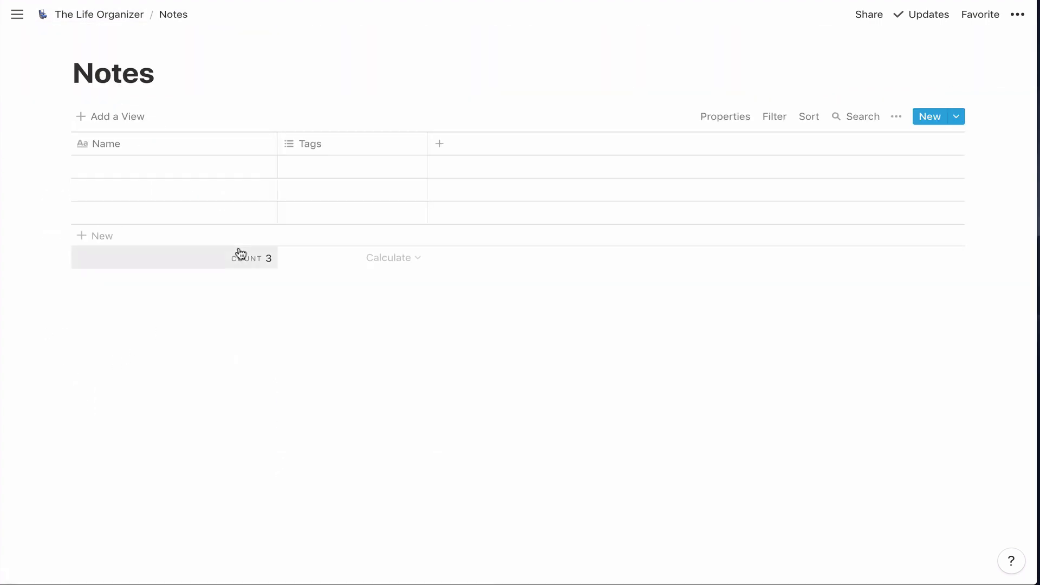
- Name the first Notes entry "New Branding Guidelines for ORG" and tag it with a new ORG option
left_click(196, 170)
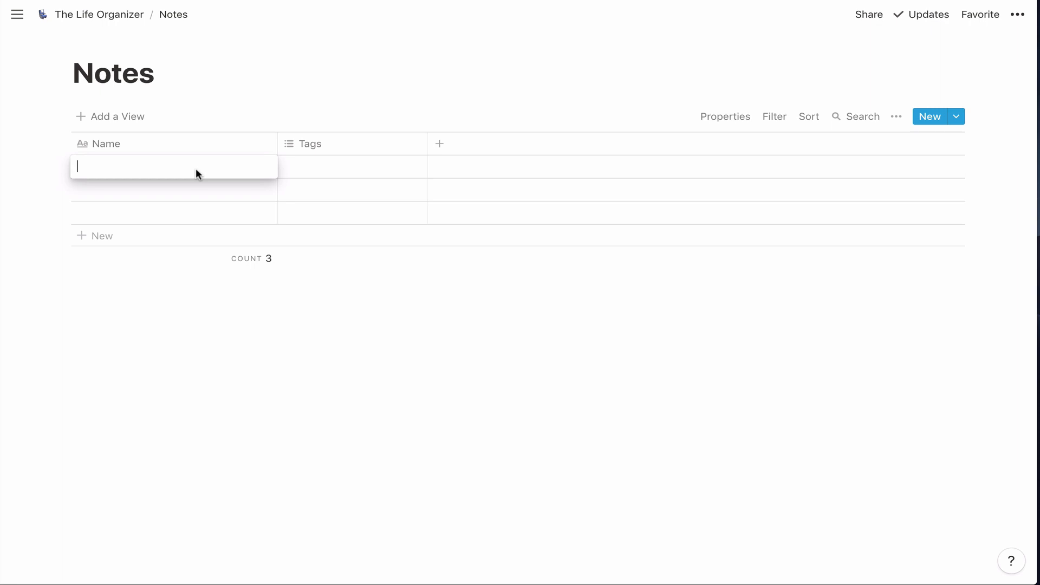
type("New Branding Guidelines for ORG")
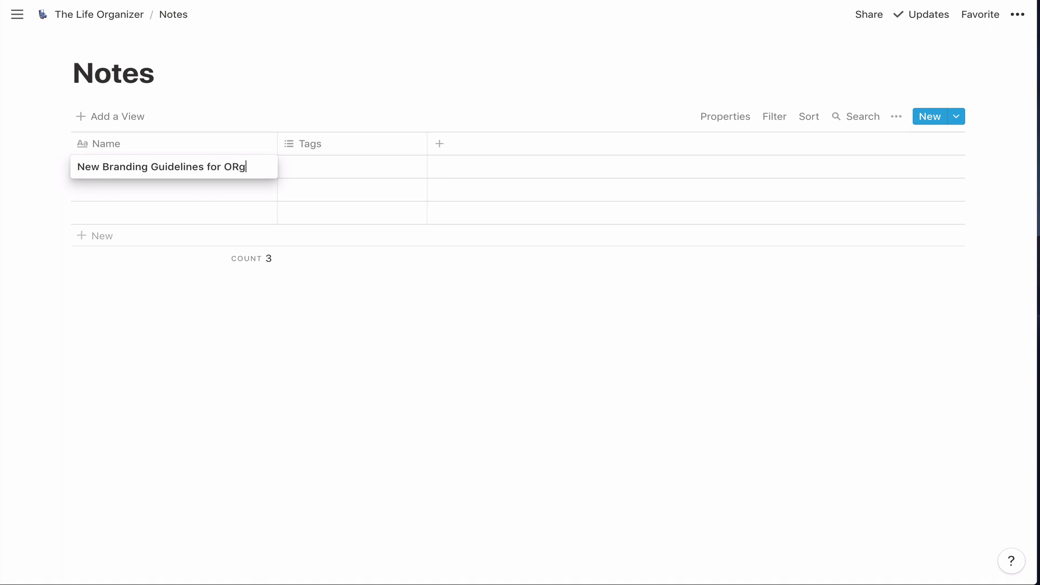
key("Tab")
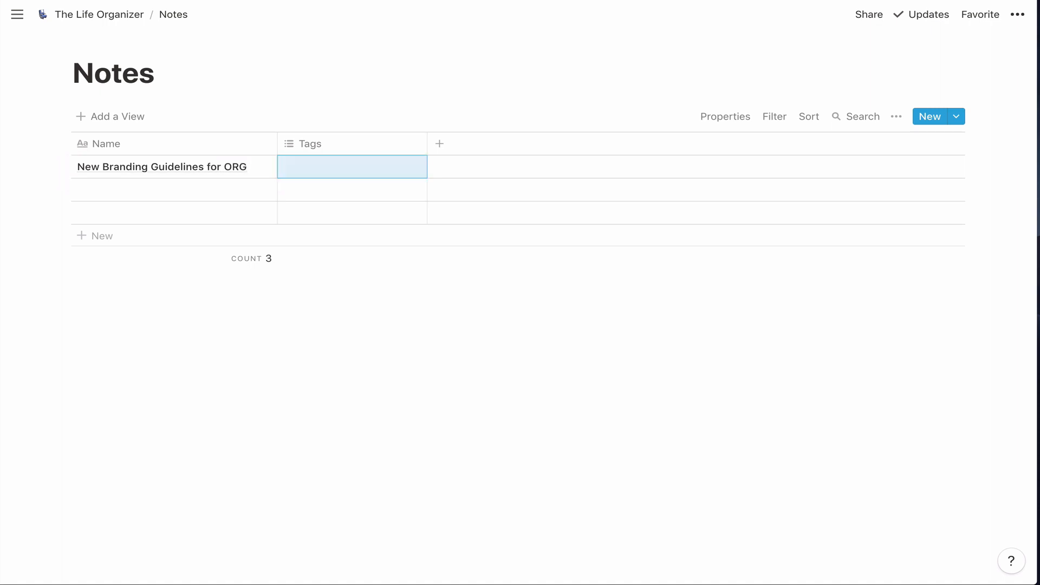
type("ORG")
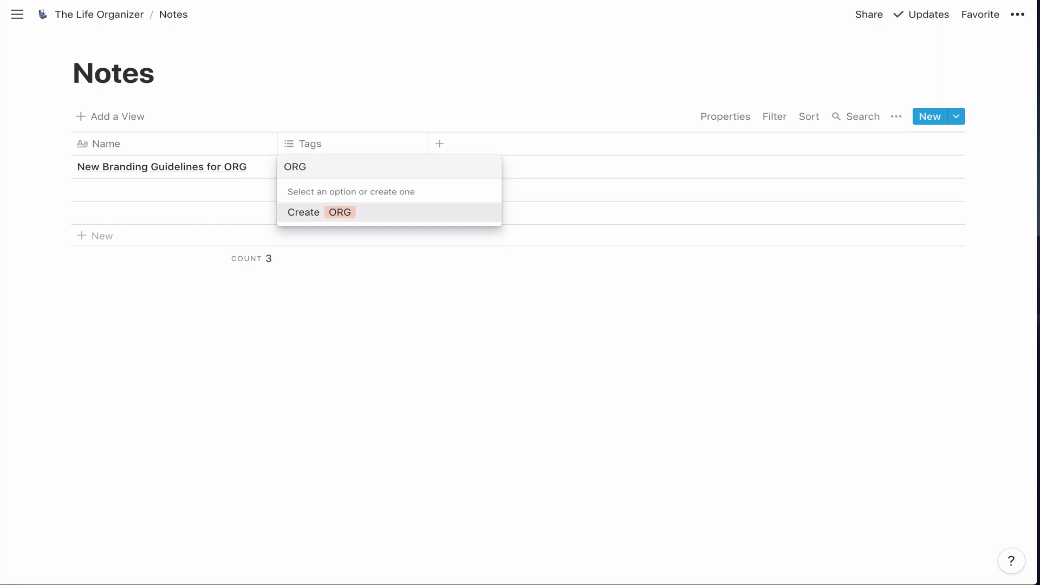
left_click(332, 214)
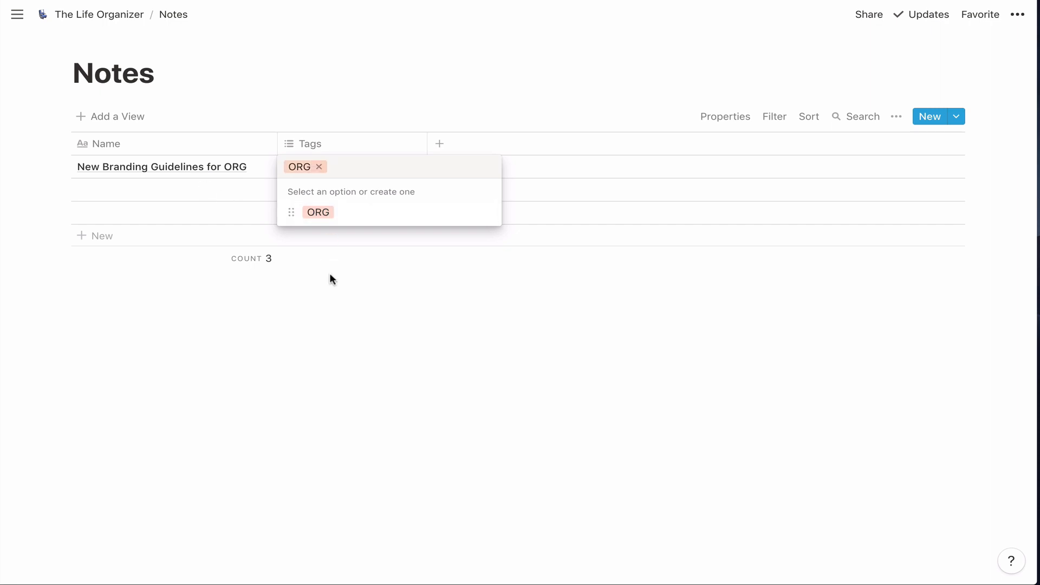
key("Escape")
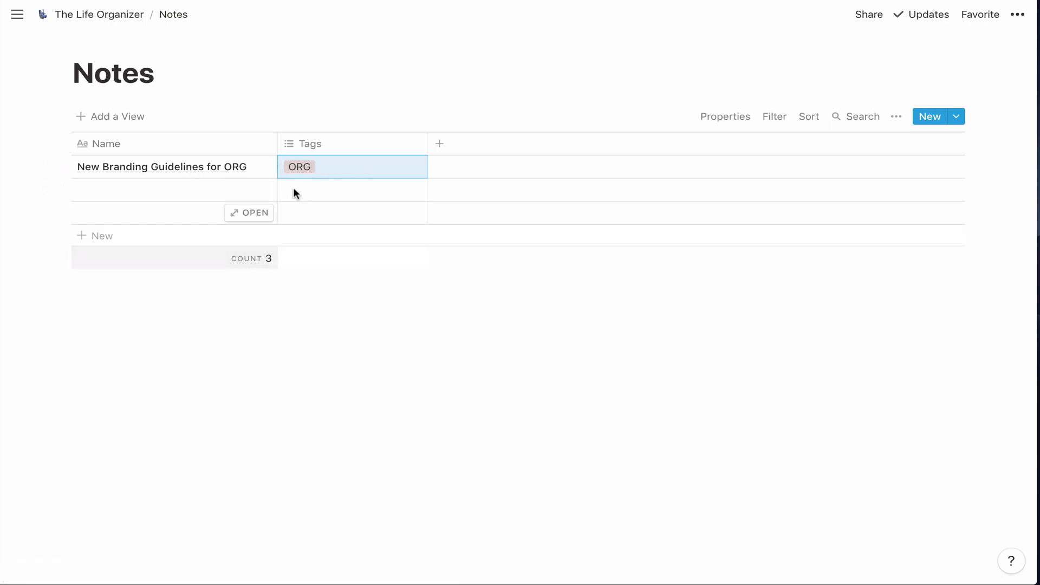
- Go to The Hub from The Life Organizer's main page and open the Client Project Template for editing
left_click(111, 20)
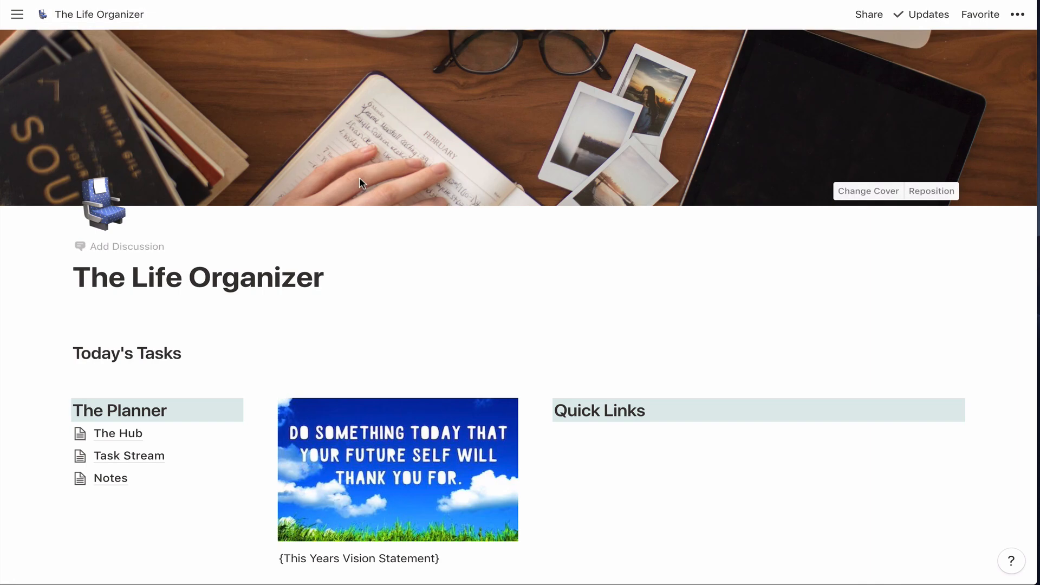
left_click(120, 434)
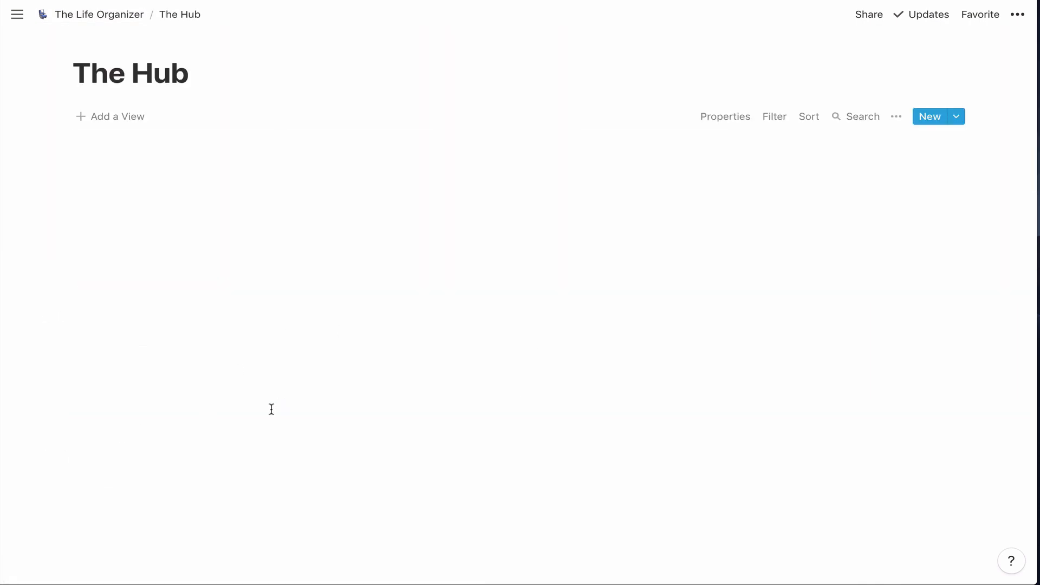
left_click(957, 117)
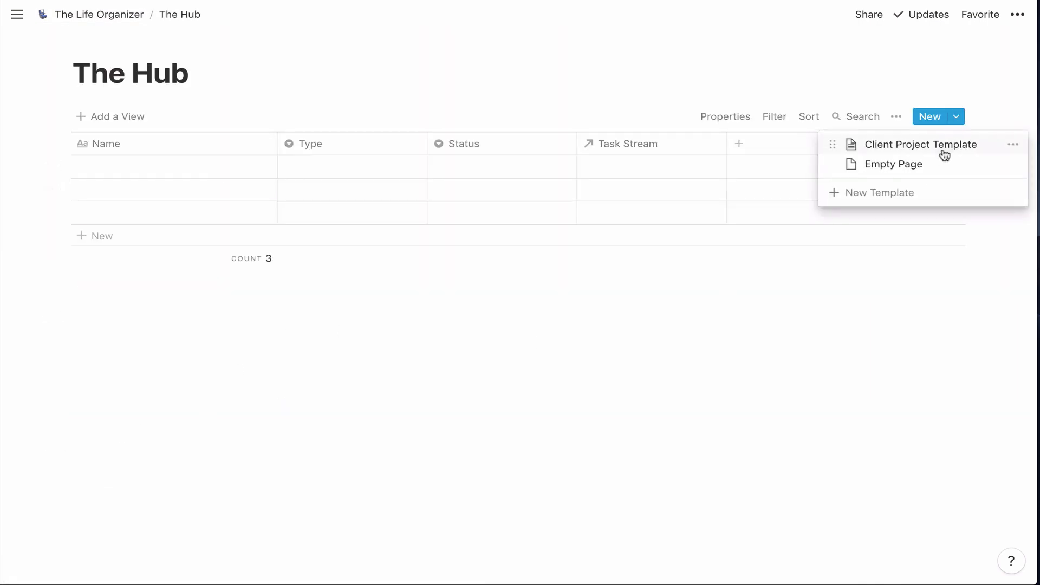
left_click(1013, 144)
left_click(937, 126)
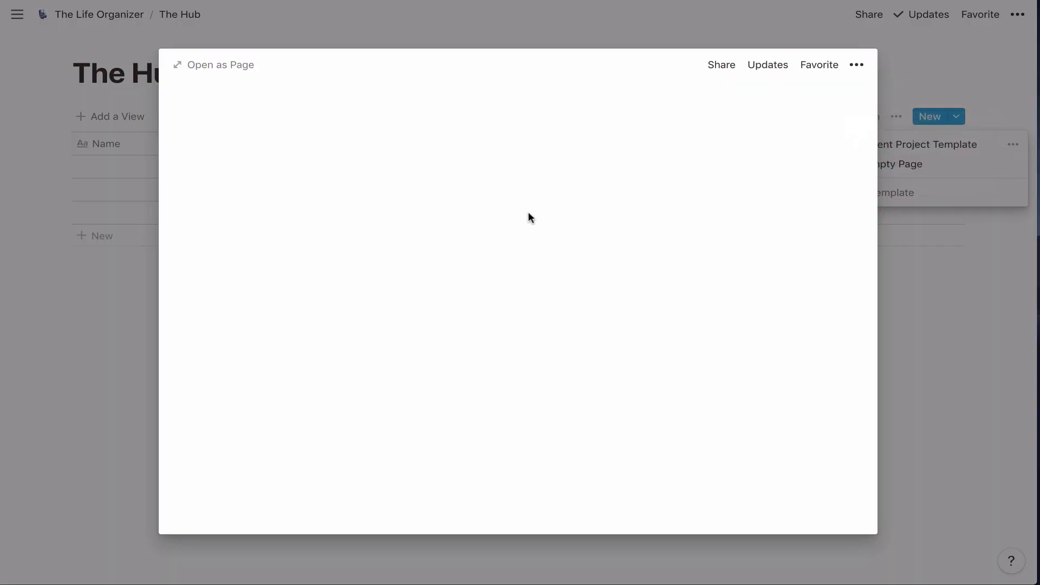
- Replace the {notebook} placeholder under the template's Notes heading with a linked database of Notes
scroll(375, 305, "down", 2)
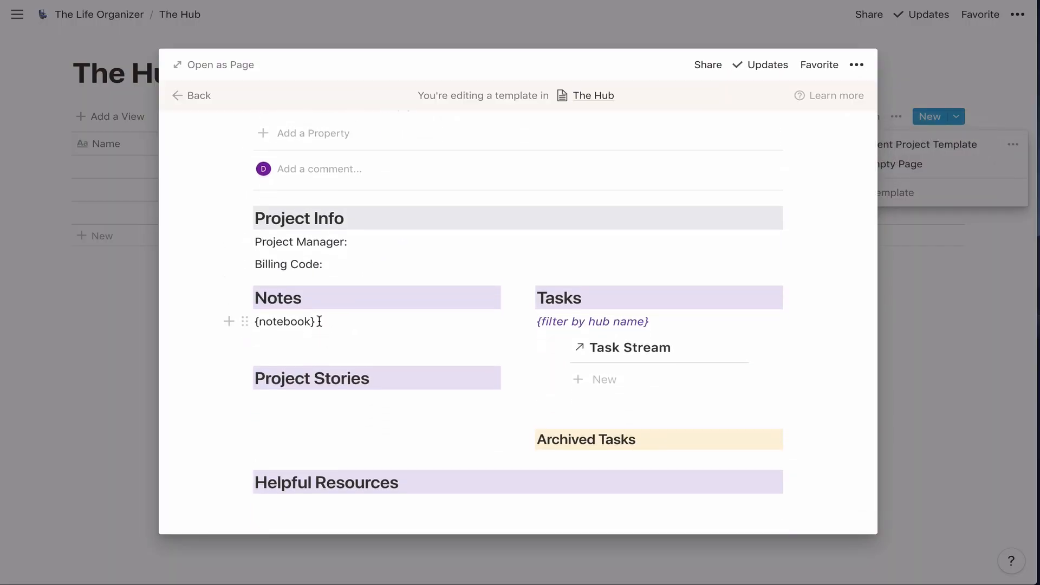
left_click_drag(318, 322, 258, 323)
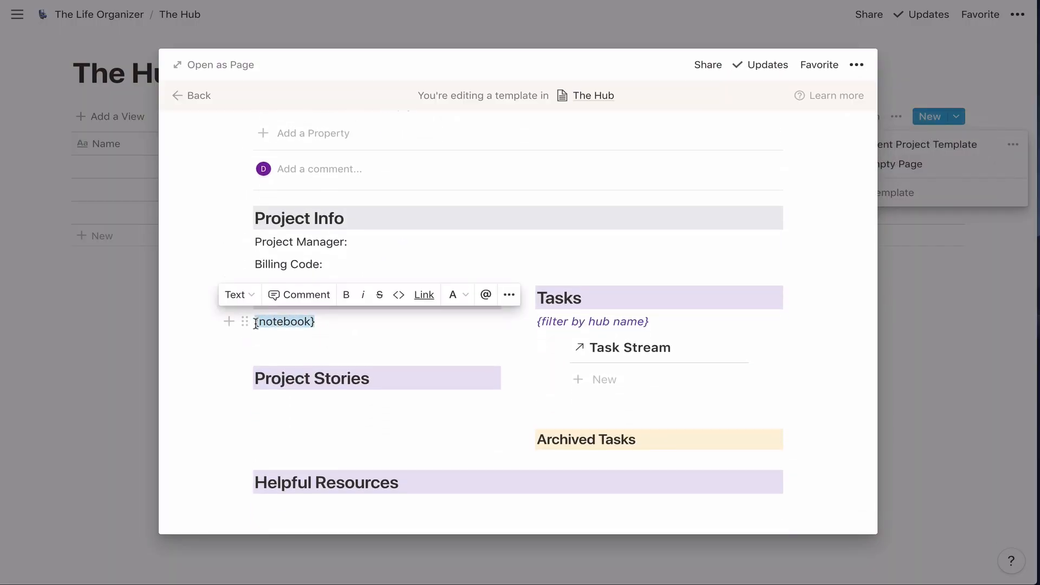
type("/link")
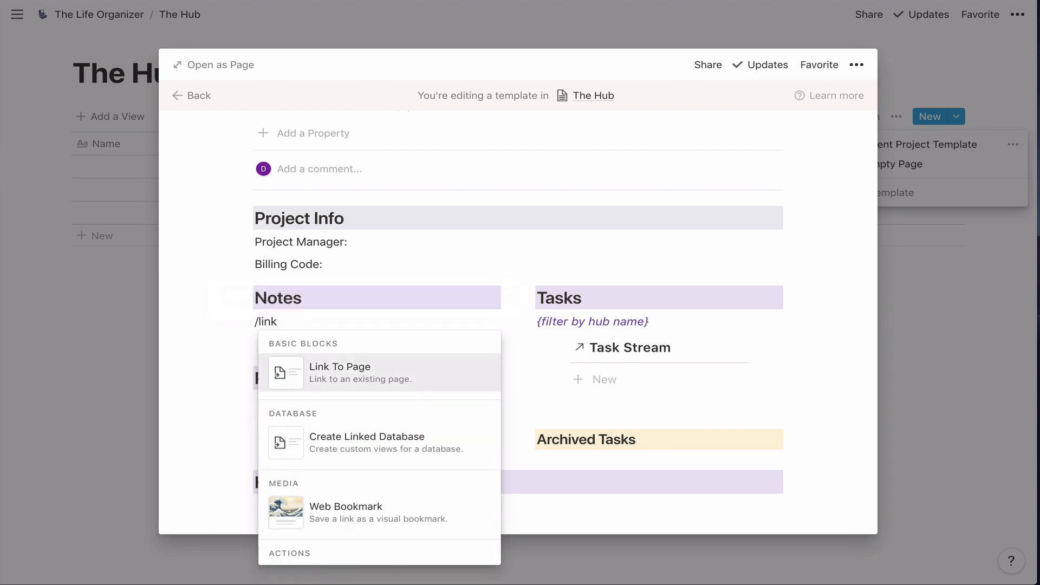
left_click(341, 440)
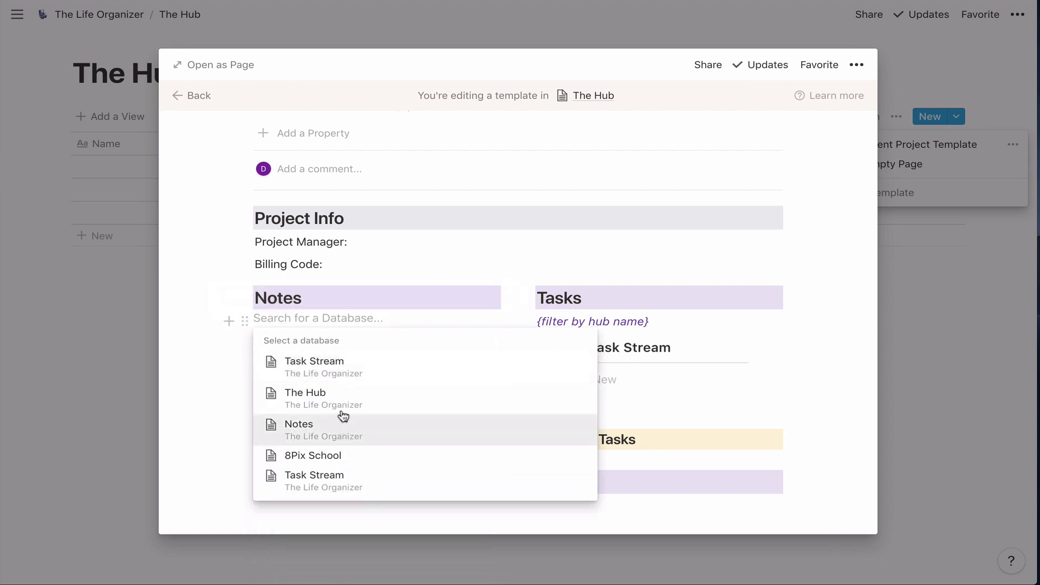
left_click(337, 433)
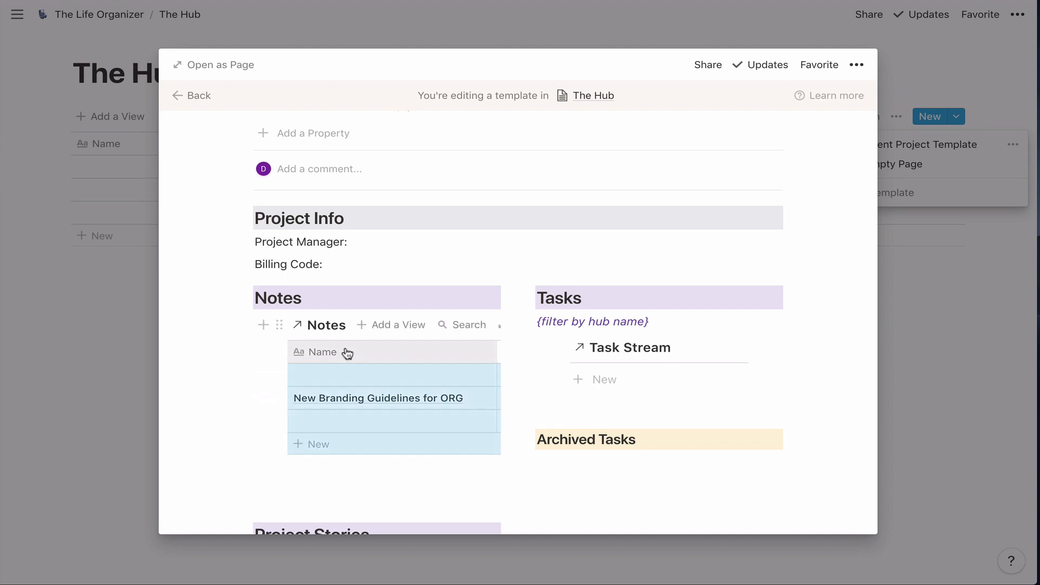
- Add a List view to the linked Notes database and open the template as a full page
left_click(406, 325)
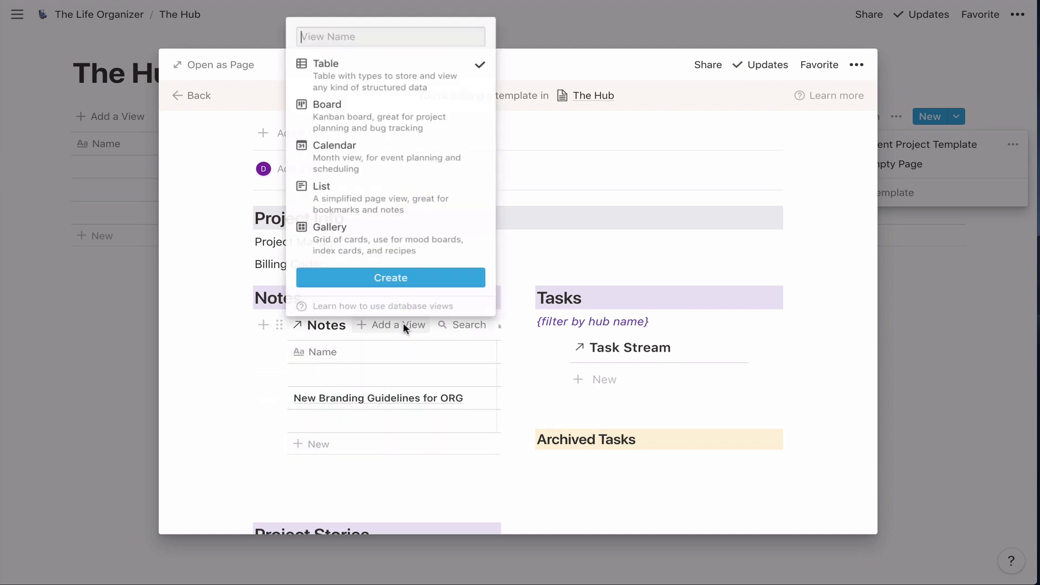
left_click(352, 195)
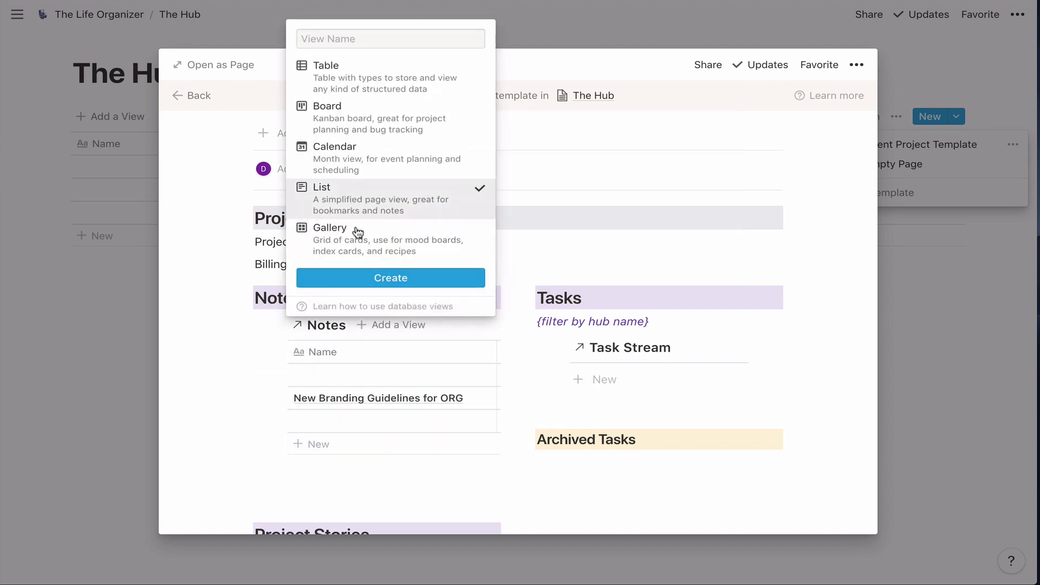
left_click(377, 283)
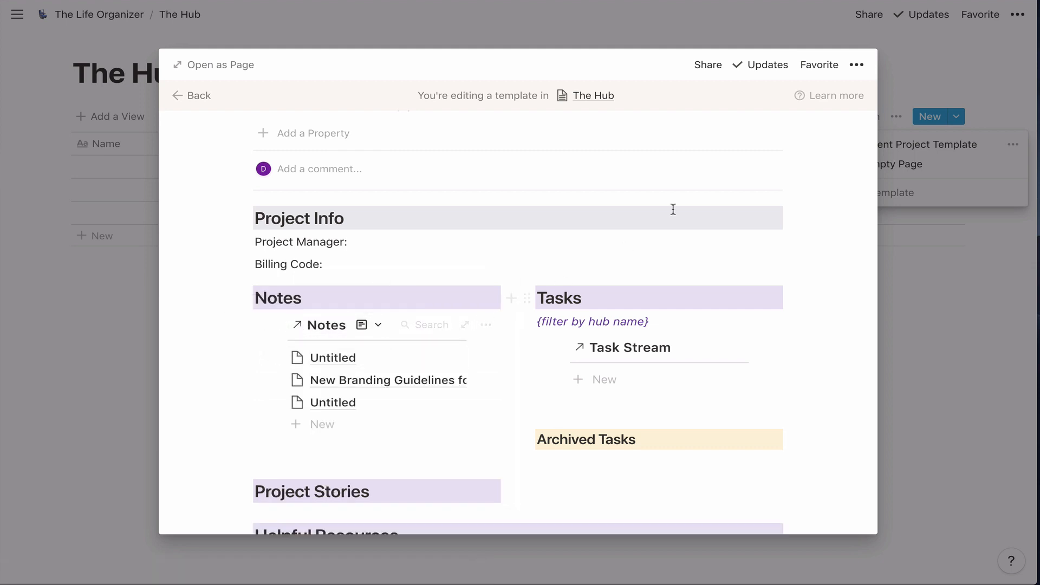
left_click(244, 67)
scroll(481, 288, "down", 5)
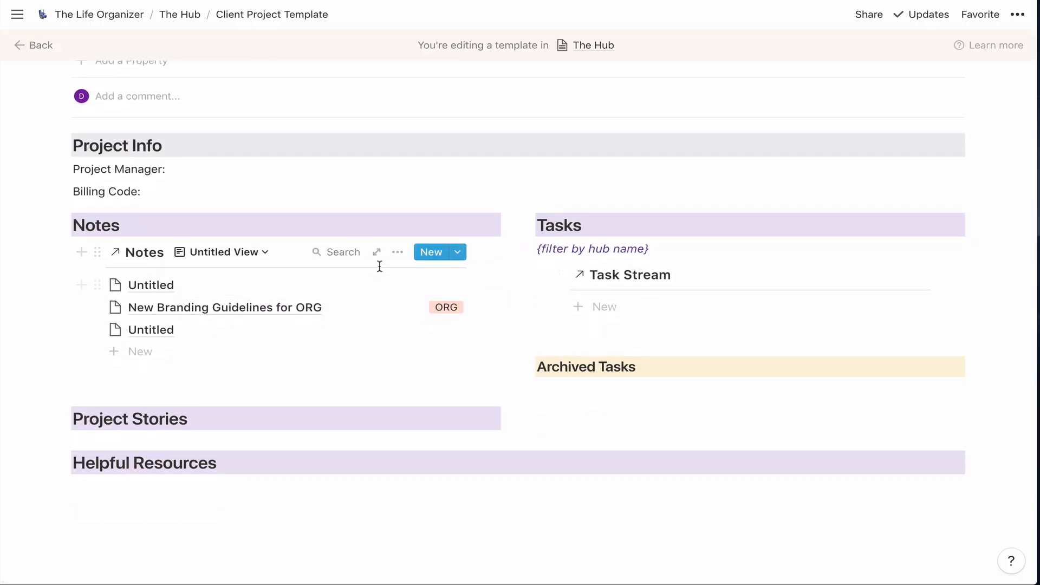
- Filter the linked Notes list to entries where Tags Is Empty
left_click(396, 252)
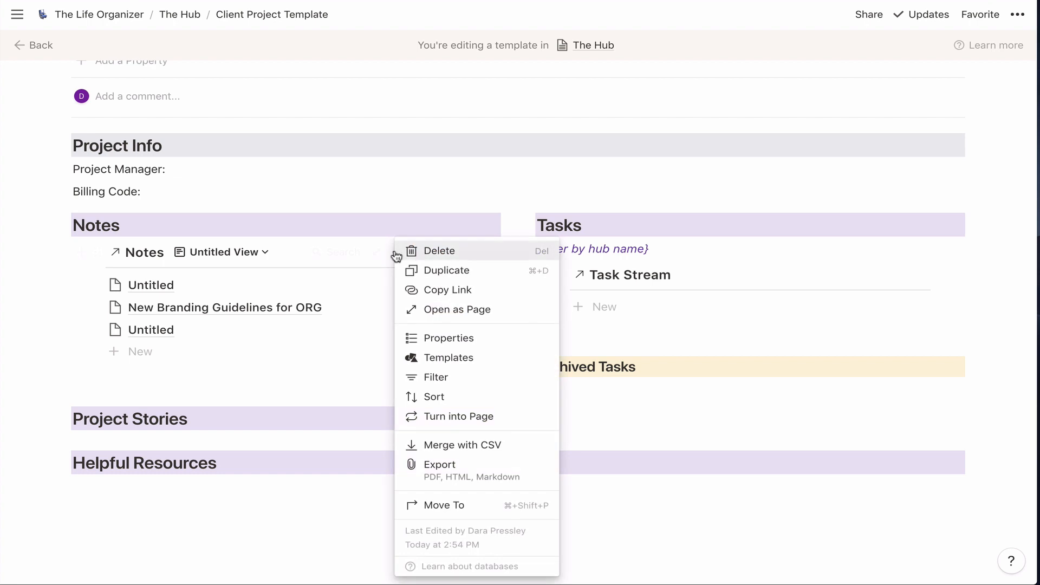
left_click(415, 377)
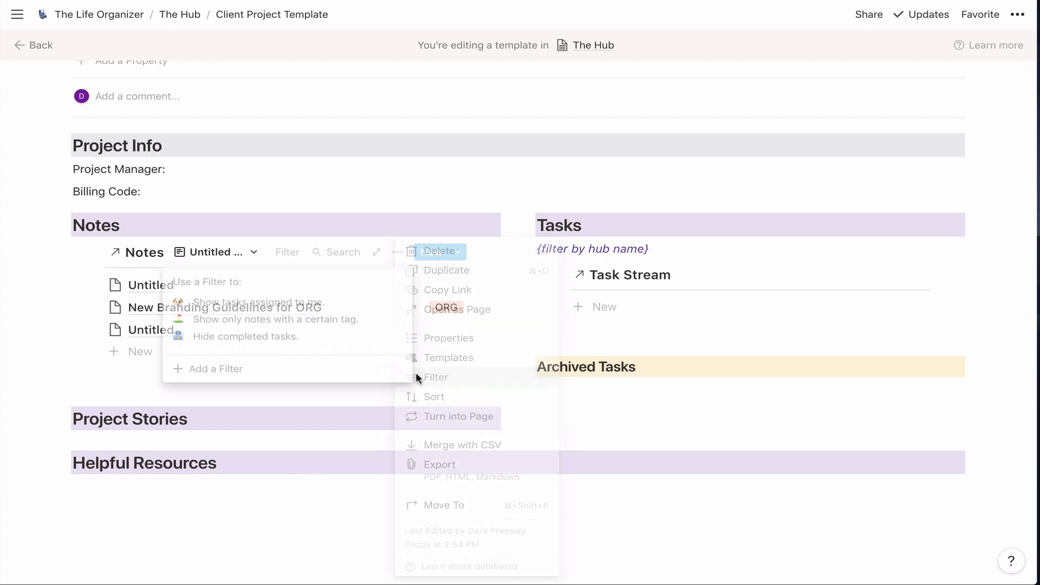
left_click(250, 373)
left_click(204, 283)
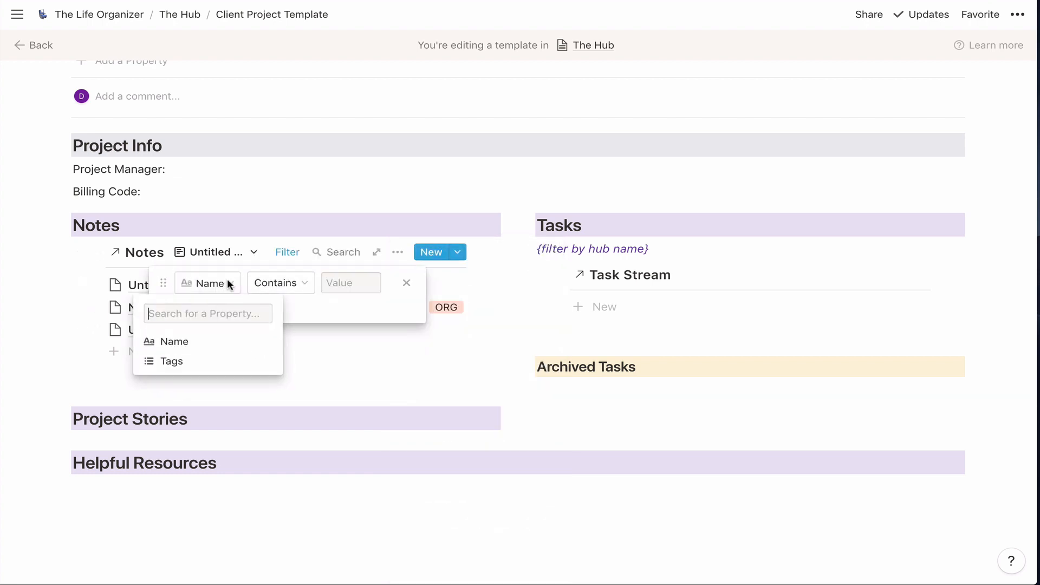
left_click(226, 346)
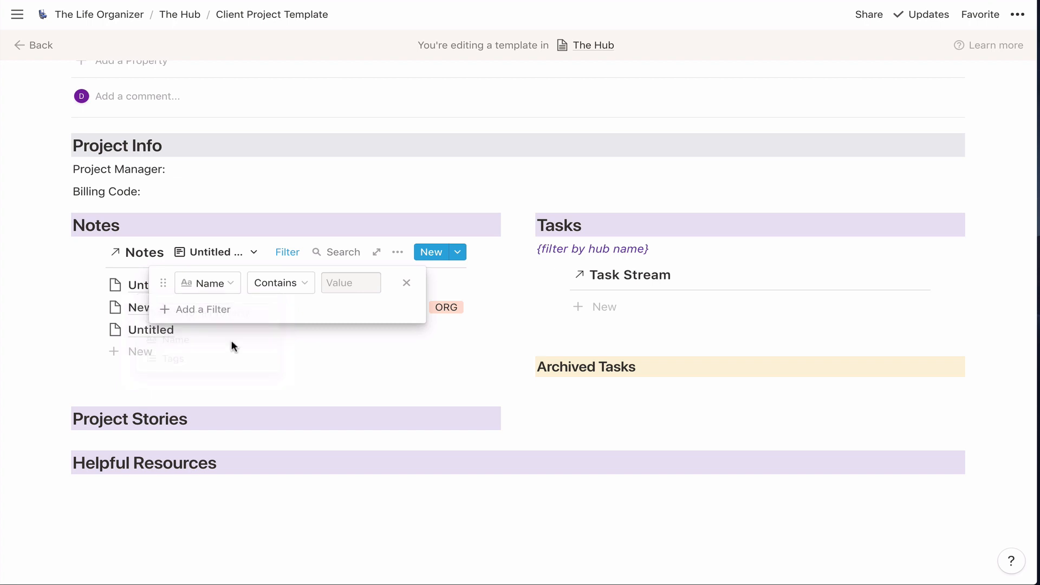
left_click(335, 283)
left_click(227, 286)
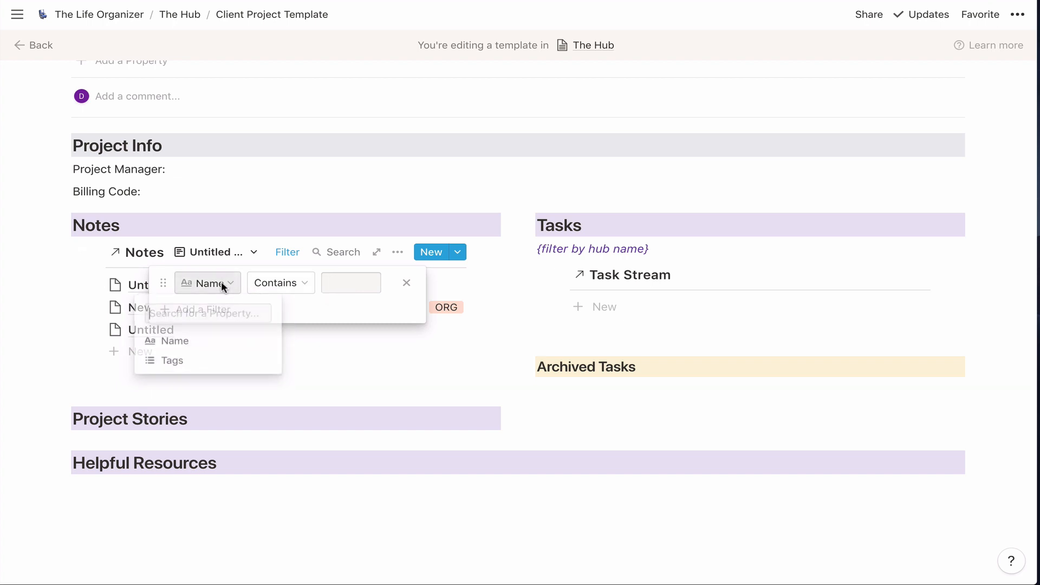
left_click(200, 361)
left_click(327, 292)
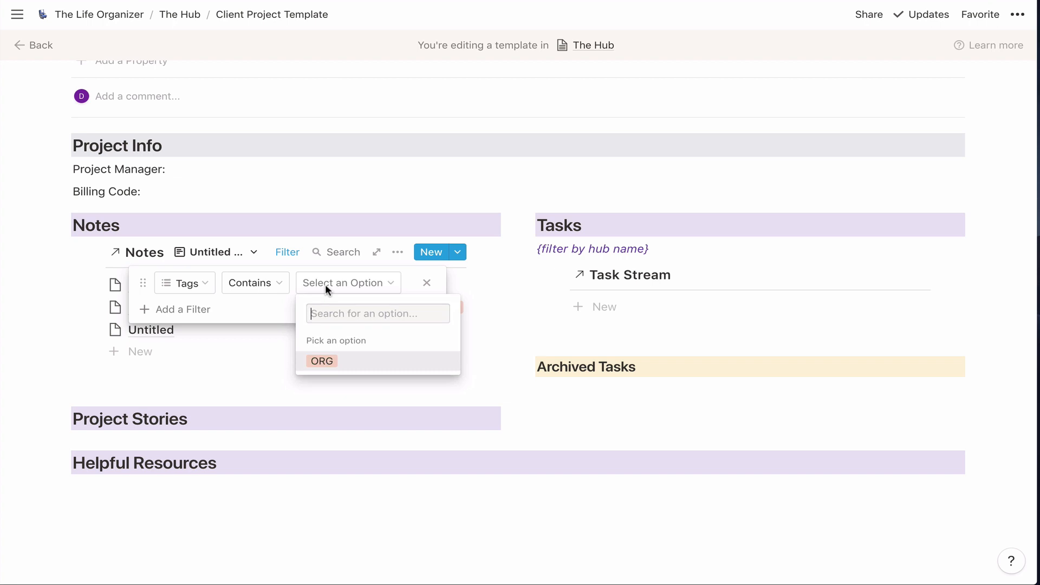
left_click(242, 279)
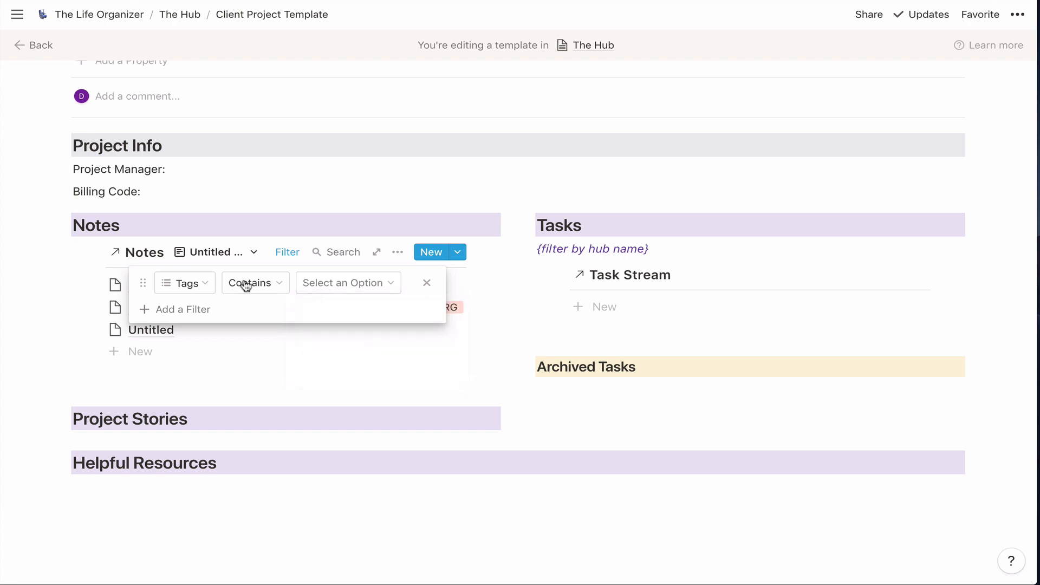
left_click(243, 279)
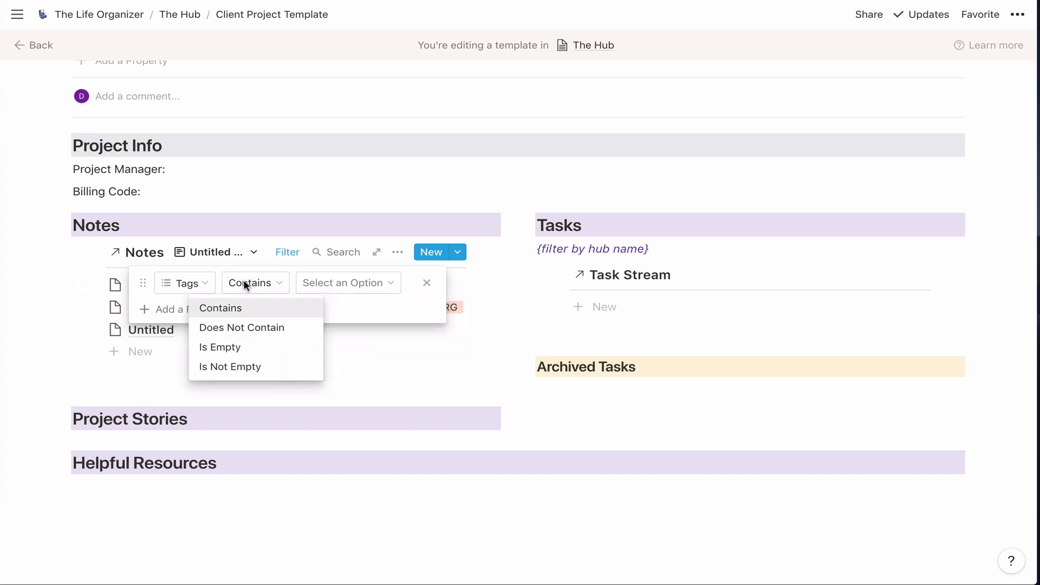
left_click(246, 348)
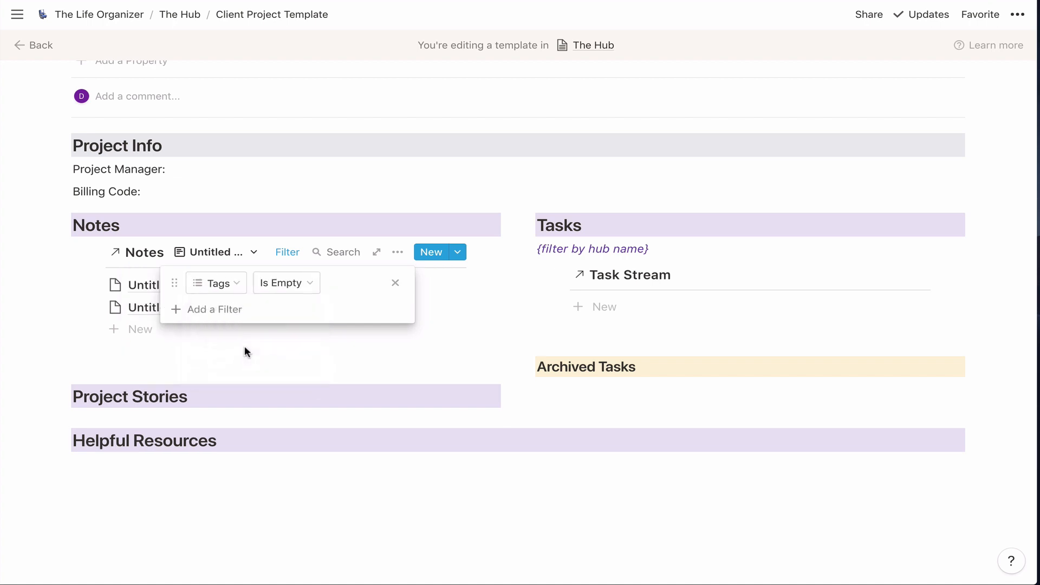
left_click(76, 329)
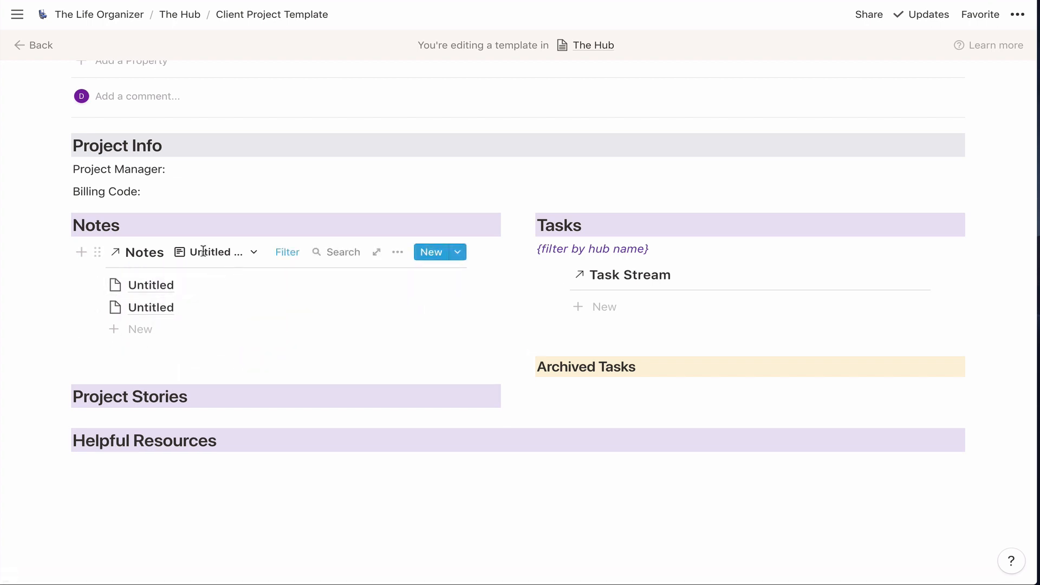
- Insert the reminder text "{filter by tag}" on a new line between the Notes heading and the linked list
left_click(150, 225)
key("Return")
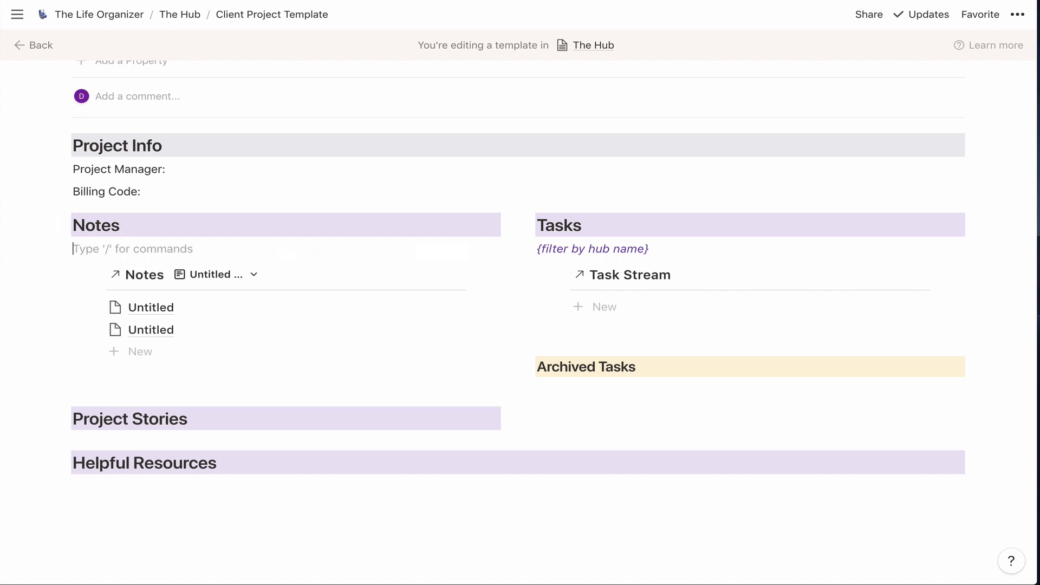
type("{filter by tag")
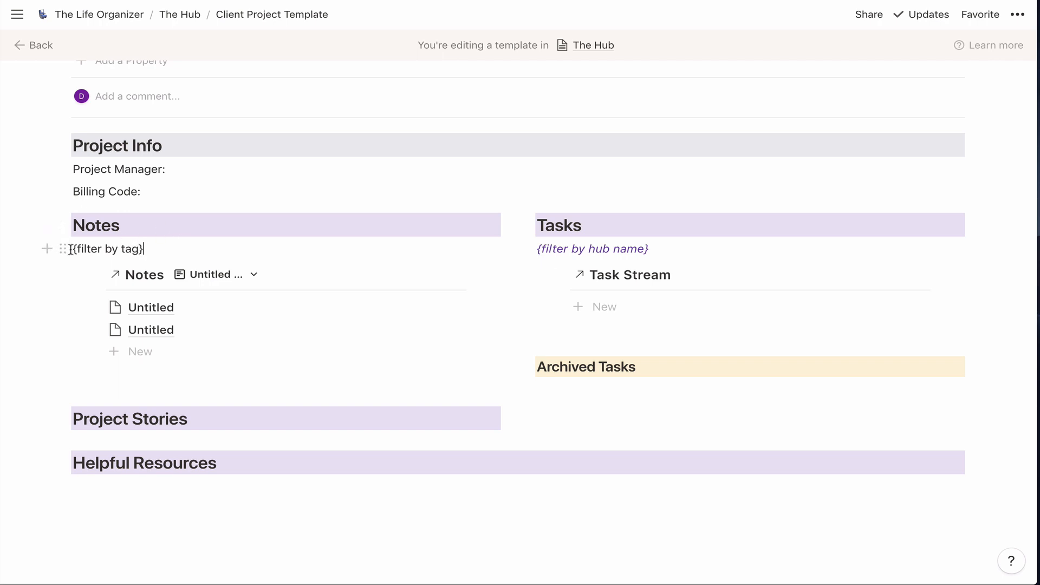
- Format the "{filter by tag}" reminder in italics with purple text
triple_click(147, 247)
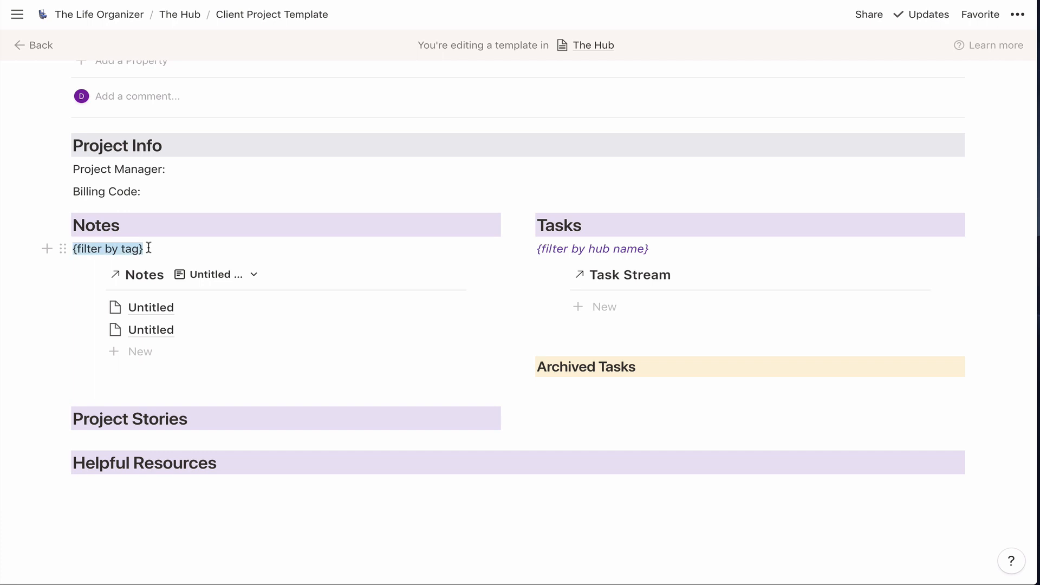
left_click(181, 222)
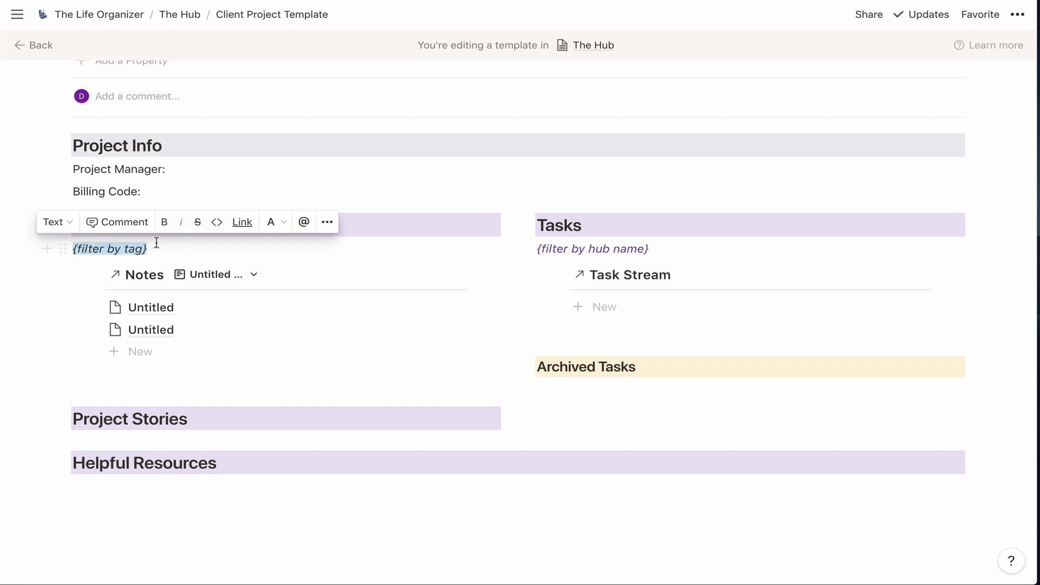
left_click(272, 223)
left_click(266, 385)
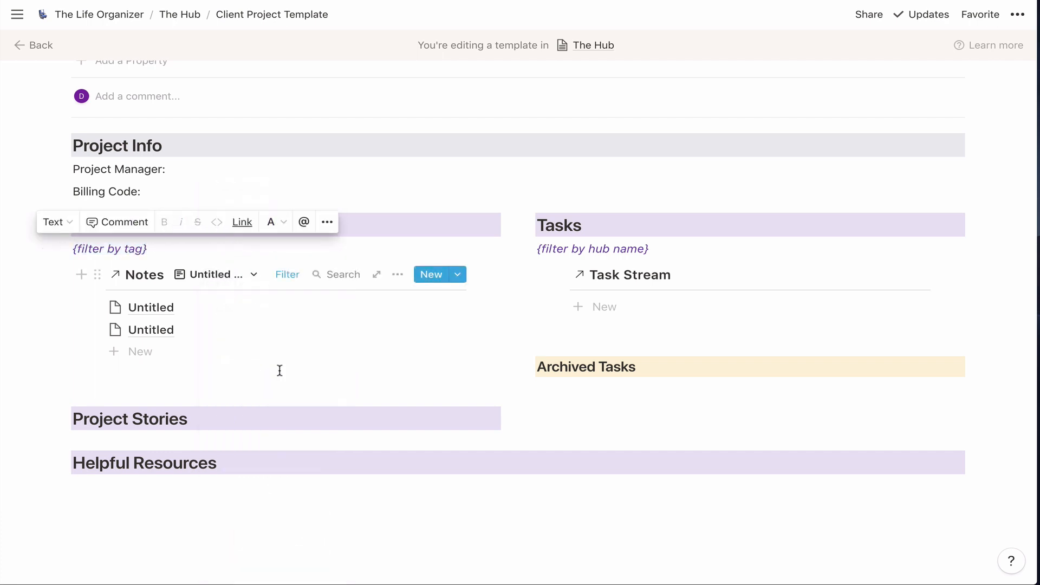
left_click(278, 369)
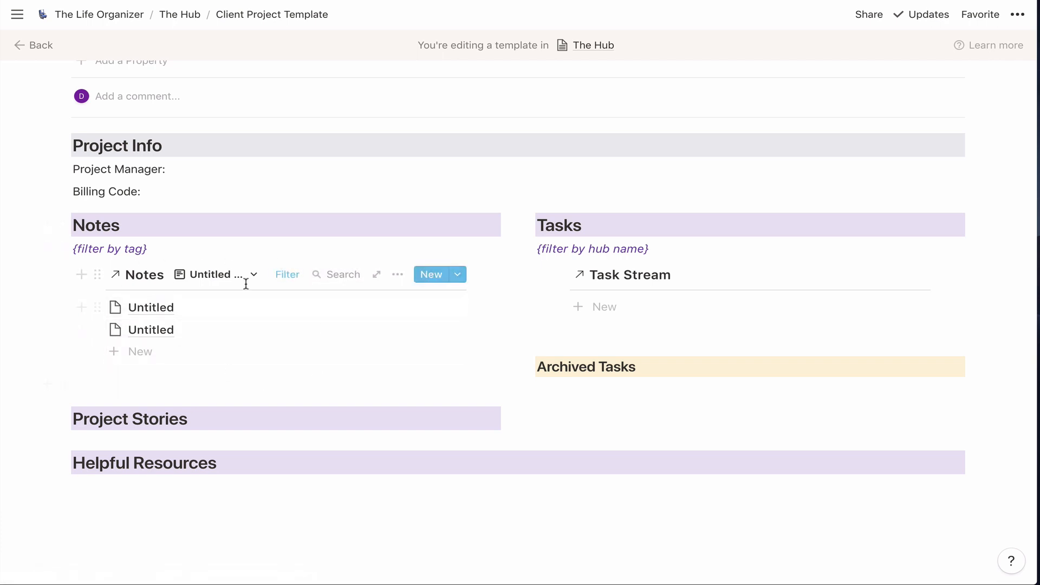
- Return to The Hub database and name its first entry "Client Project 1"
scroll(169, 301, "up", 2)
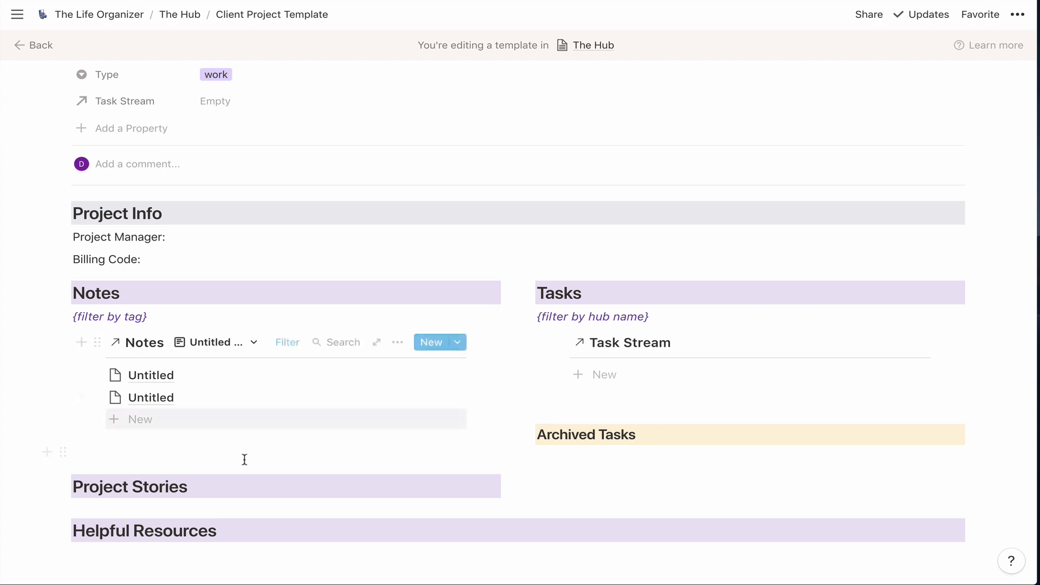
scroll(490, 325, "up", 2)
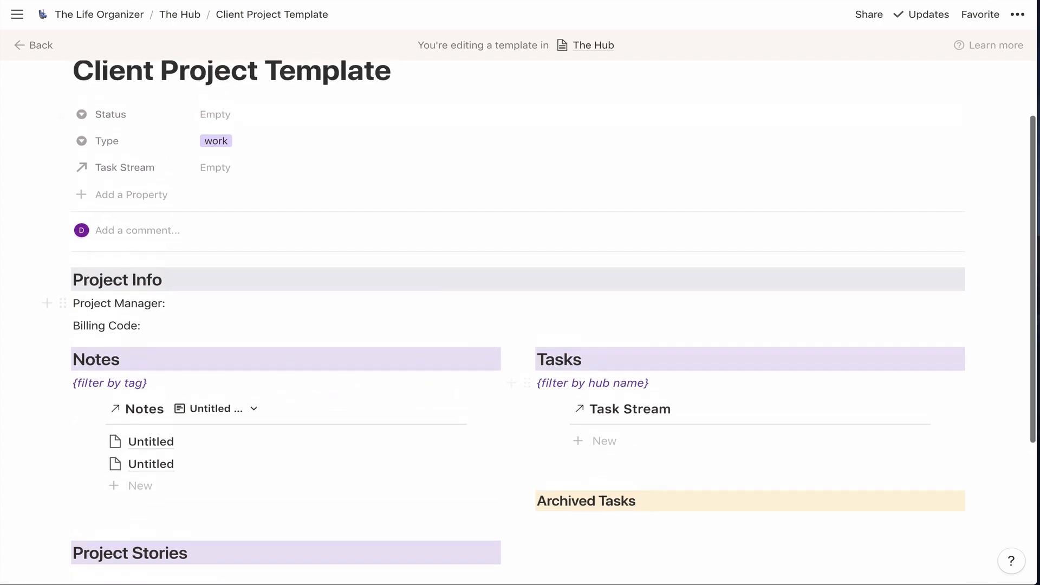
left_click(179, 14)
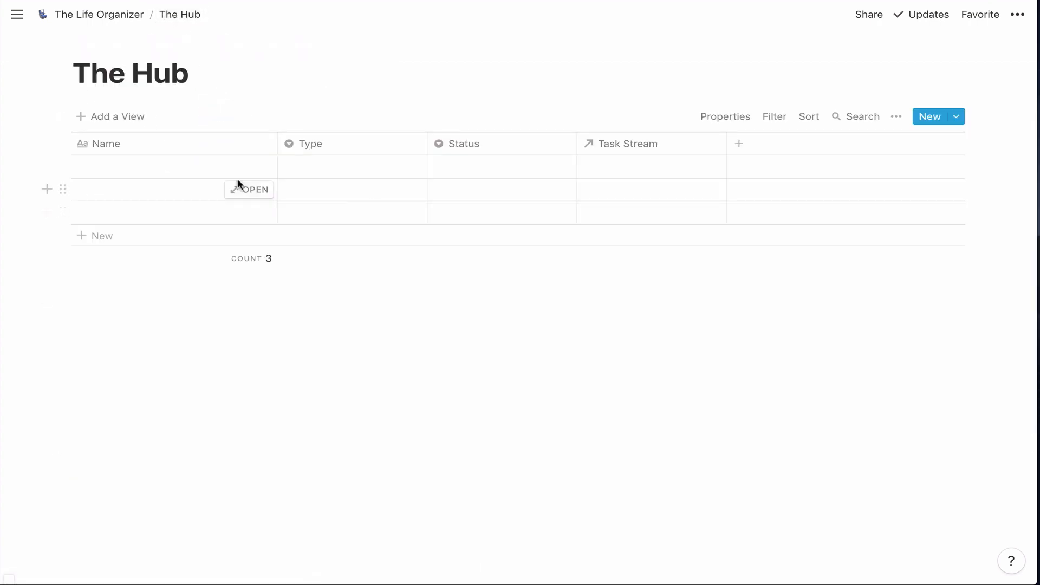
left_click(216, 169)
type("Clein")
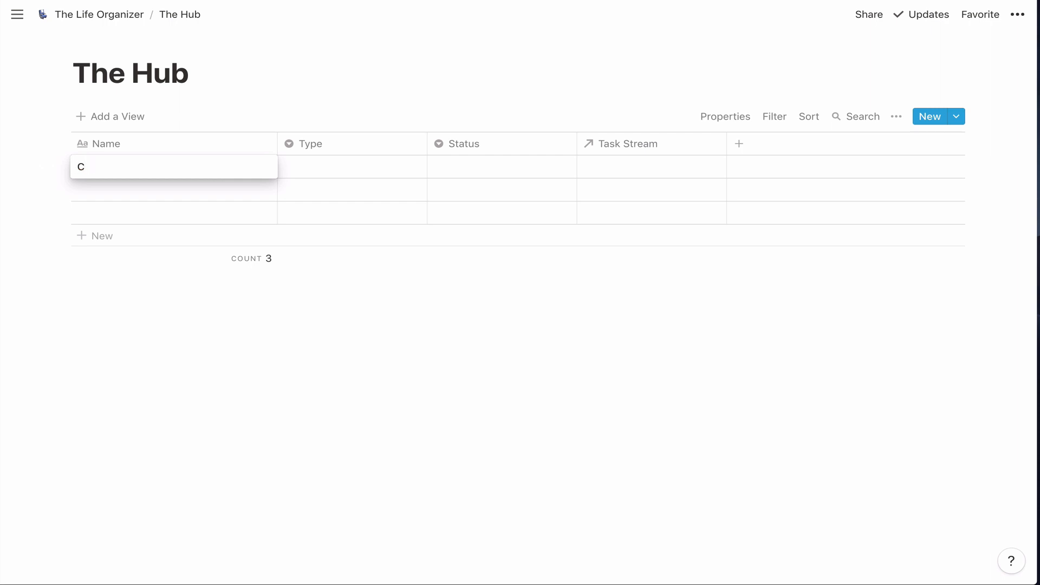
key("BackSpace")
type("ent Project 1")
key("Escape")
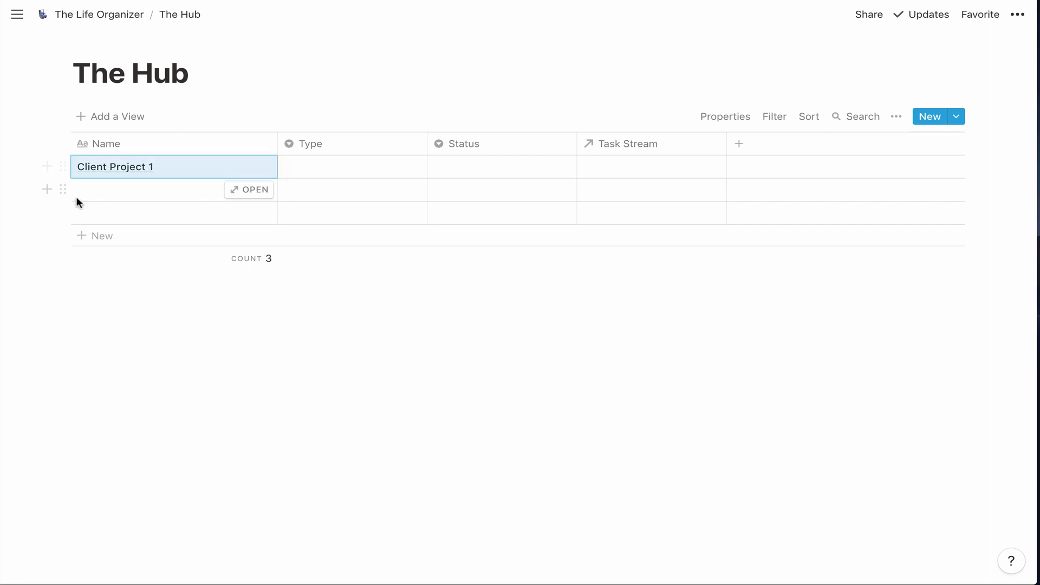
- Delete the two empty rows below Client Project 1 in The Hub table
left_click(62, 189)
left_click(87, 148)
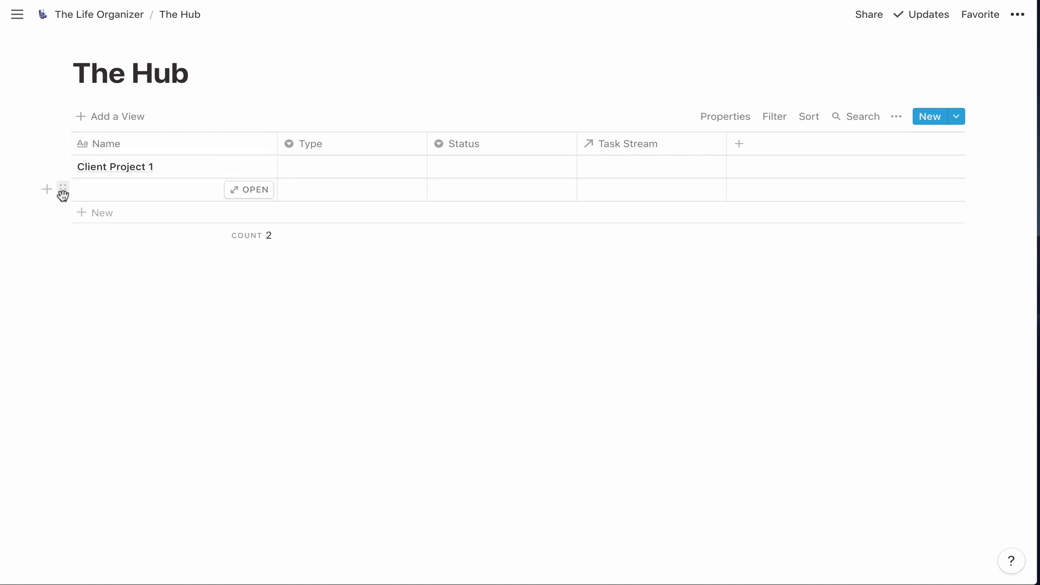
left_click(63, 188)
left_click(81, 144)
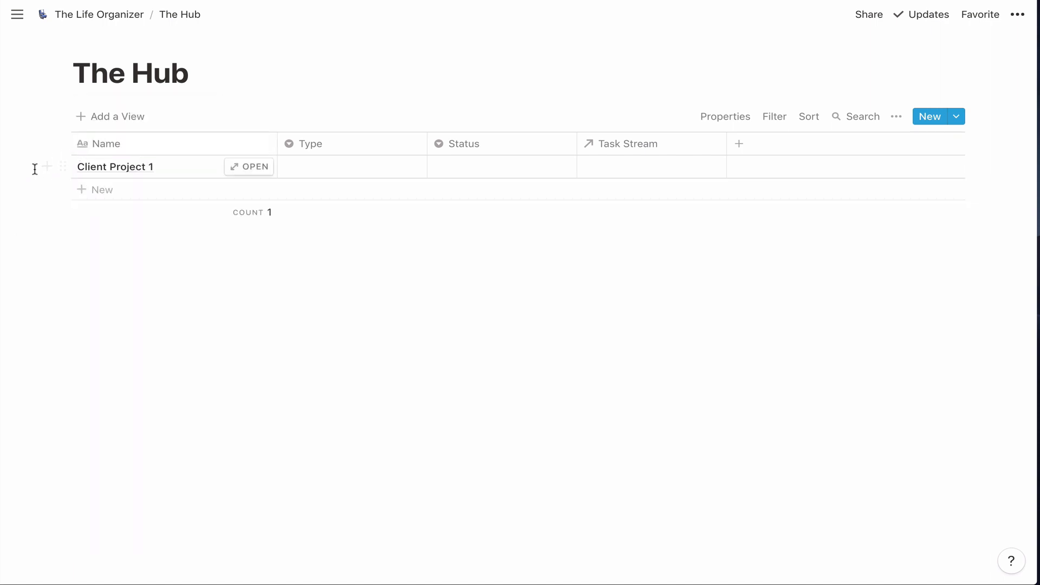
- Apply the Client Project Template to the Client Project 1 entry and open it as a full page
left_click(230, 169)
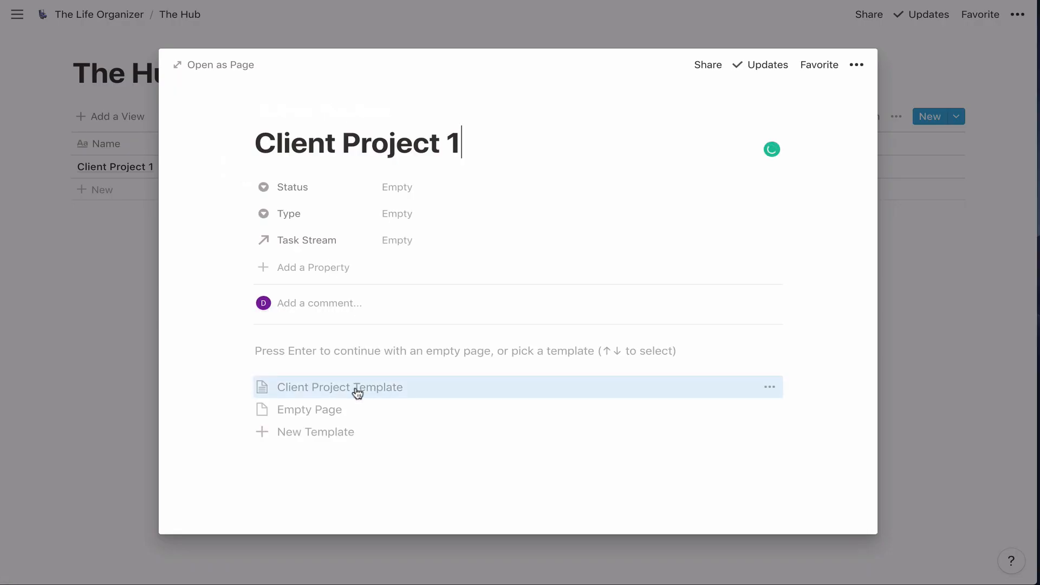
left_click(355, 388)
scroll(365, 373, "down", 2)
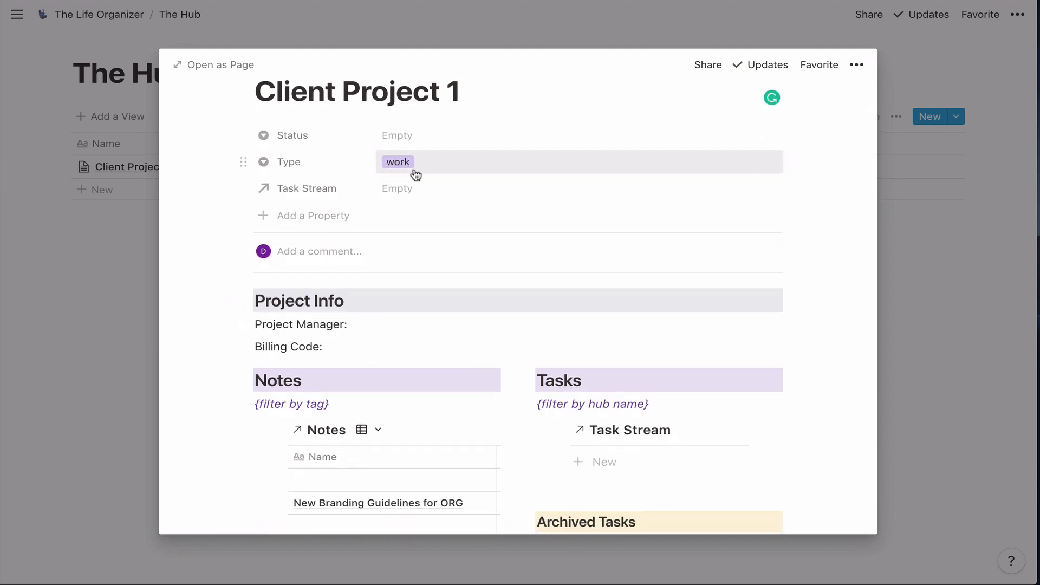
scroll(431, 216, "up", 2)
scroll(430, 219, "down", 10)
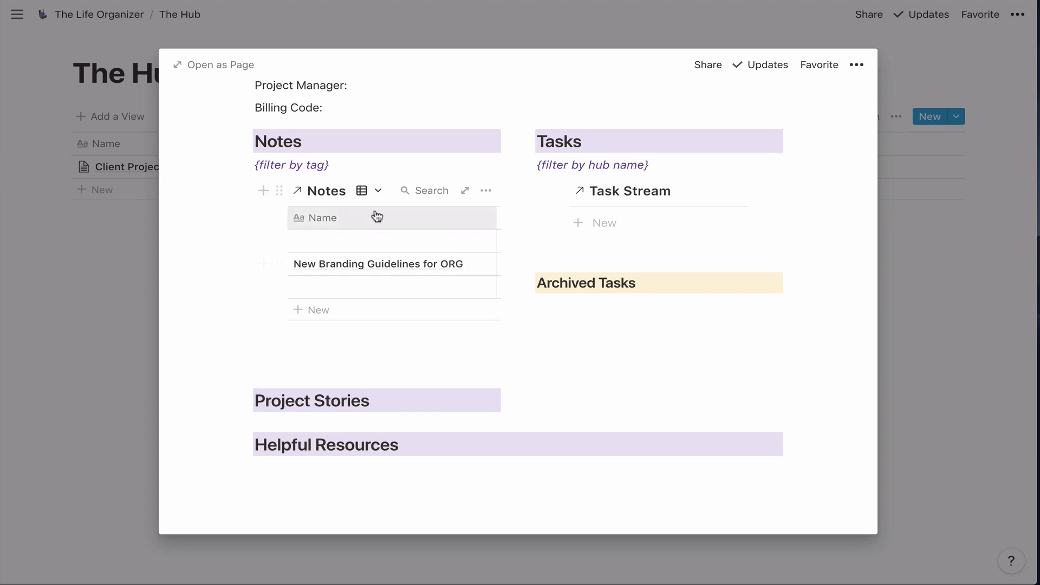
left_click(226, 66)
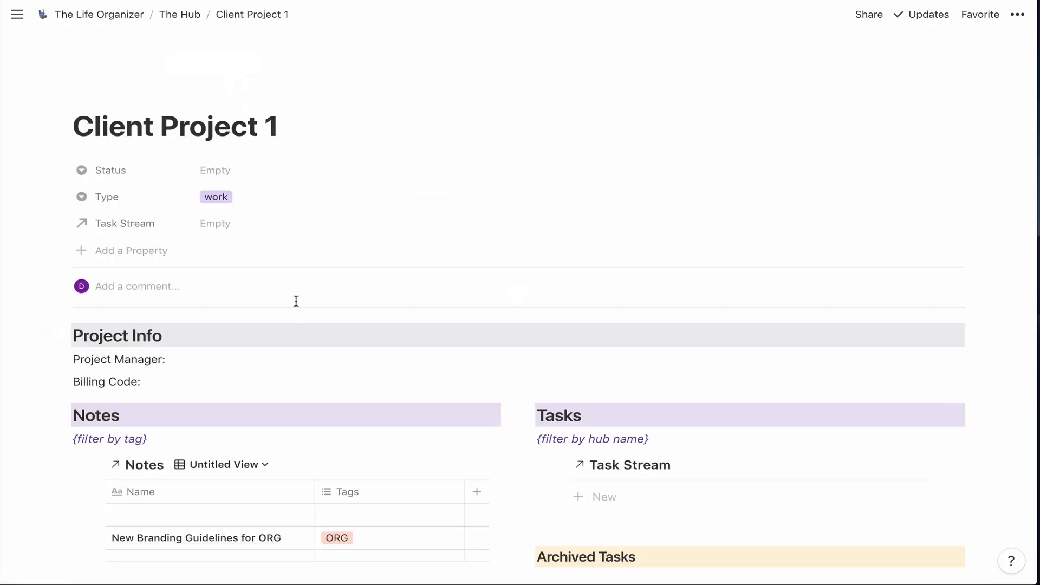
- Switch the linked Notes database on the Client Project 1 page to its list view
scroll(294, 299, "down", 3)
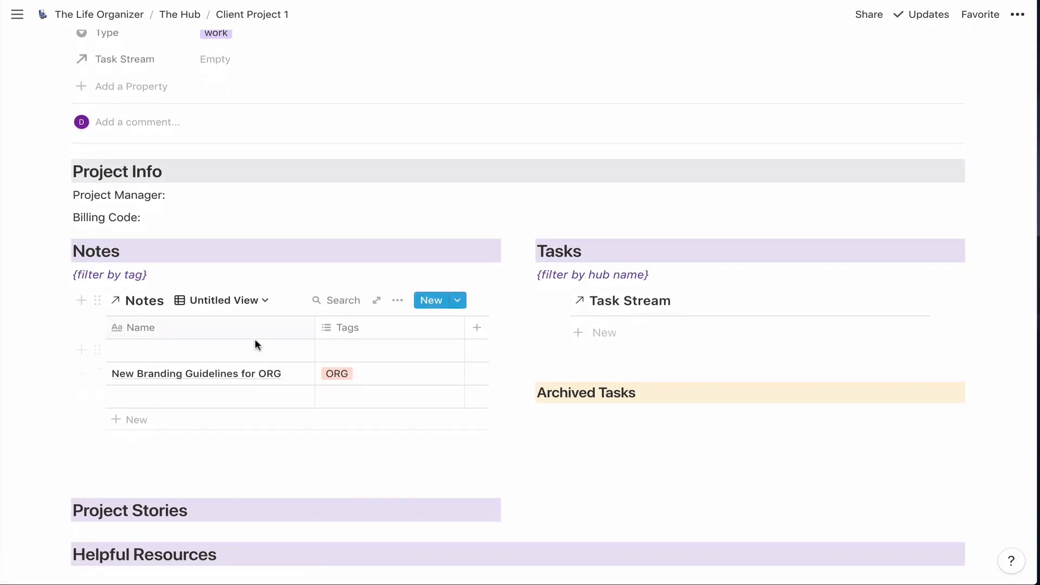
left_click(266, 302)
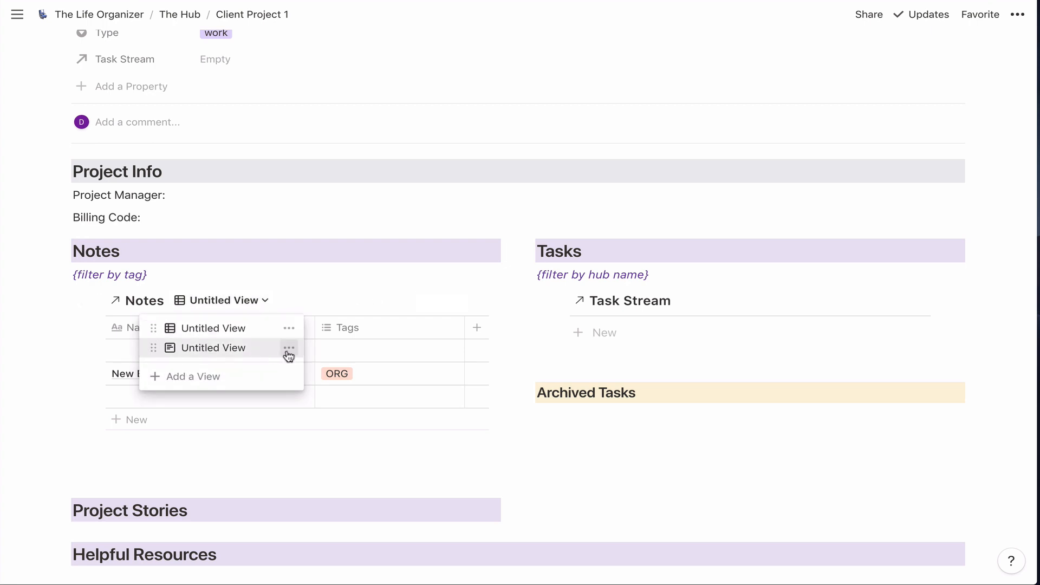
left_click(233, 348)
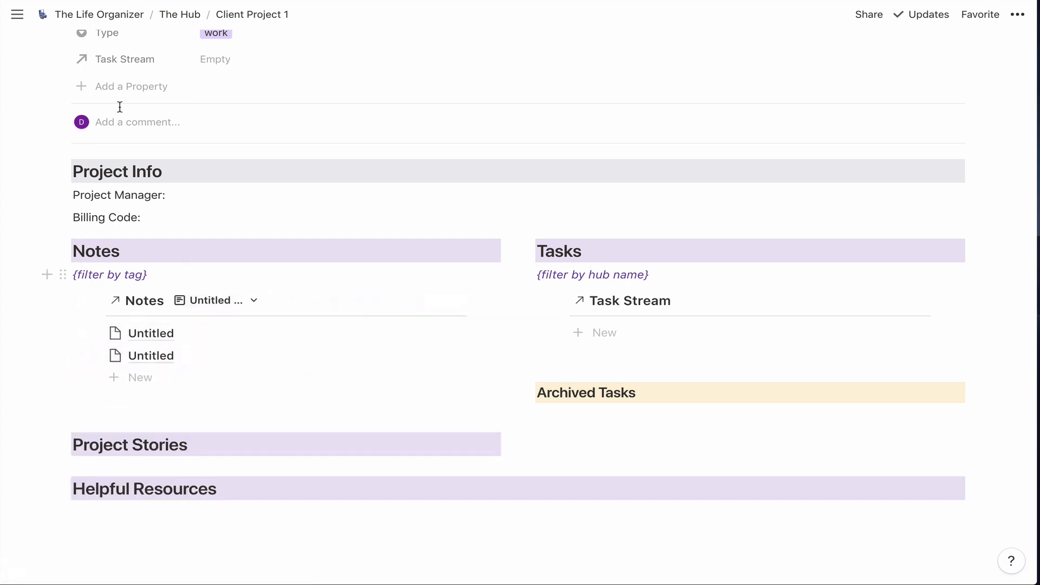
- Edit the Client Project Template in The Hub to remove the table view from its linked Notes database
left_click(167, 15)
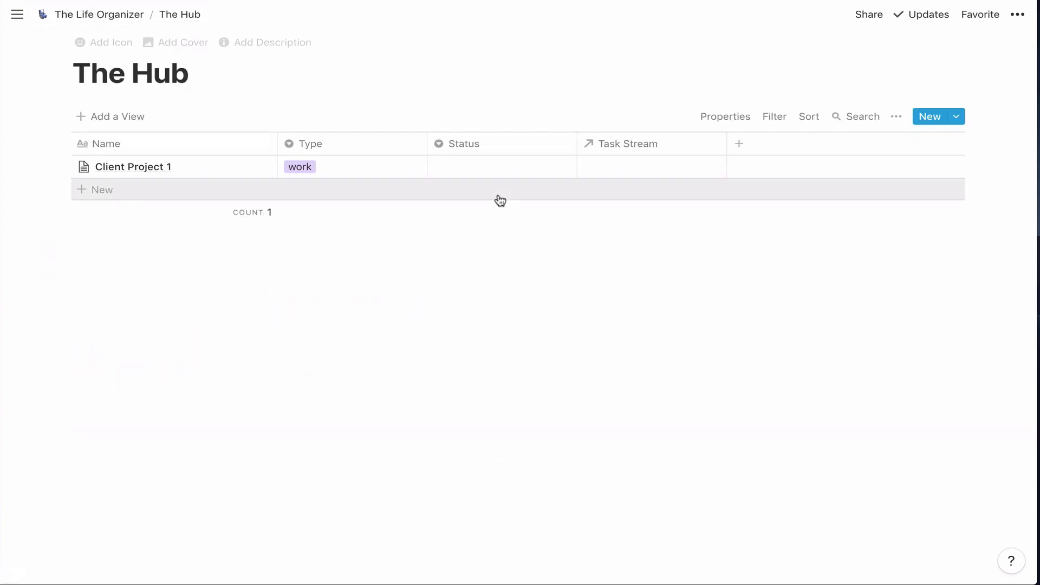
left_click(958, 117)
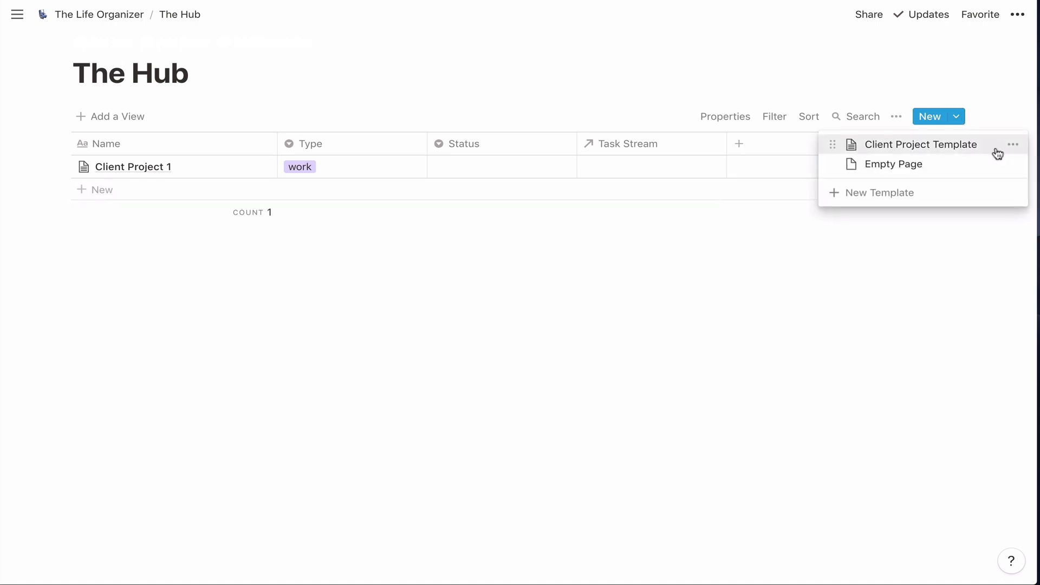
left_click(1013, 144)
left_click(893, 129)
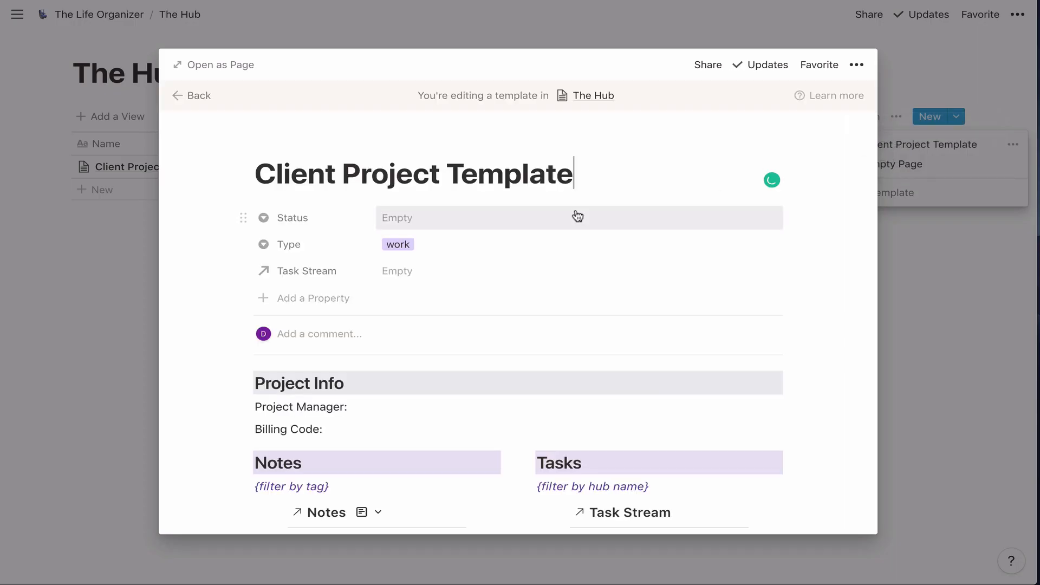
scroll(576, 216, "down", 5)
left_click(375, 318)
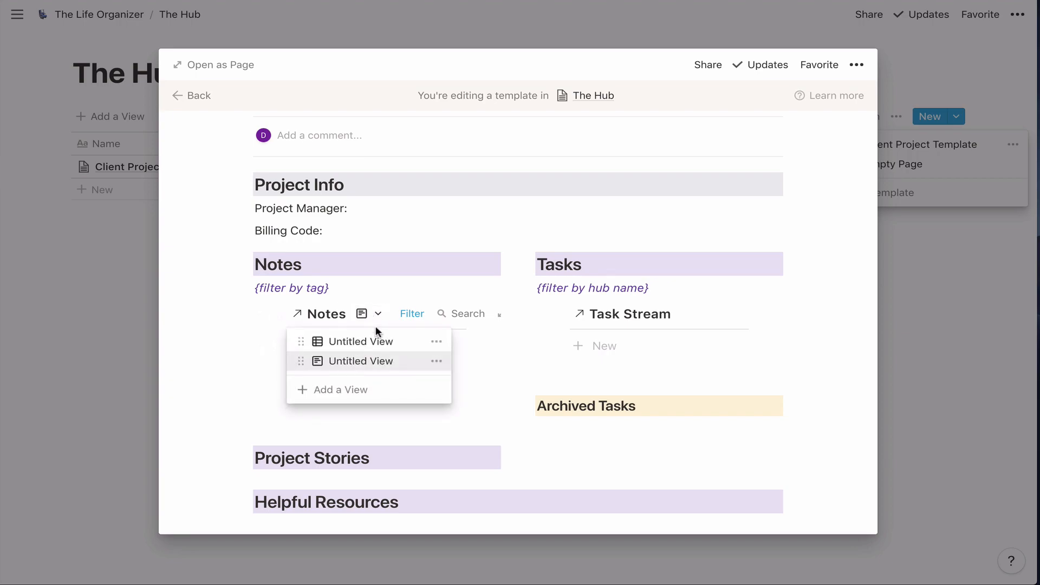
left_click(439, 342)
left_click(415, 321)
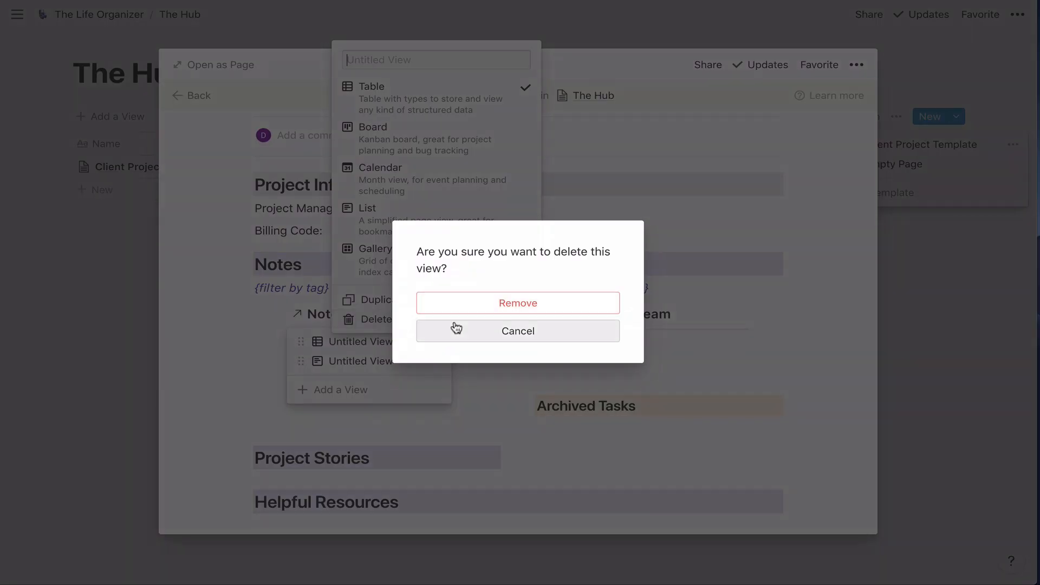
left_click(490, 301)
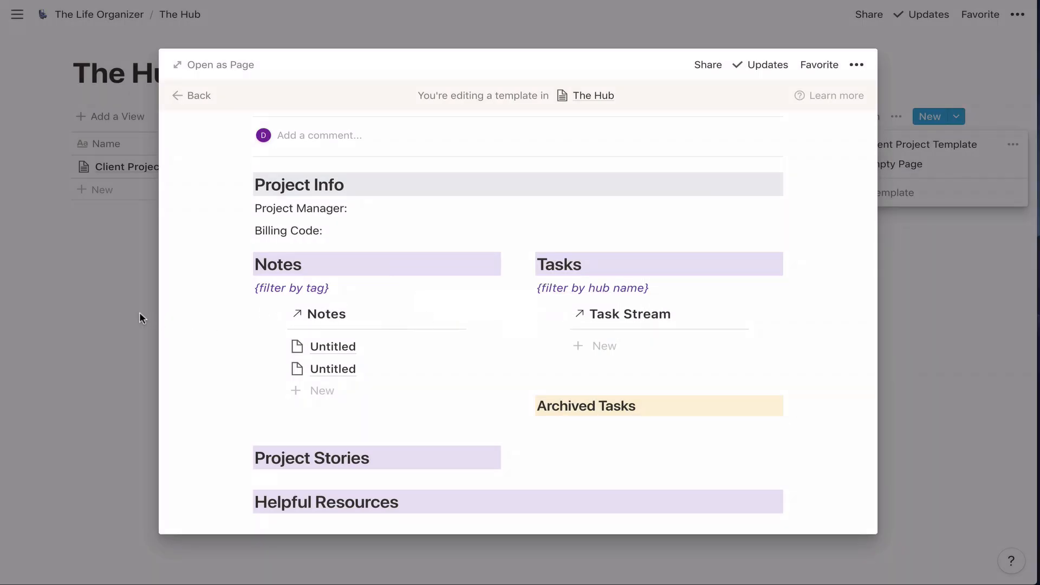
left_click(140, 314)
left_click(377, 294)
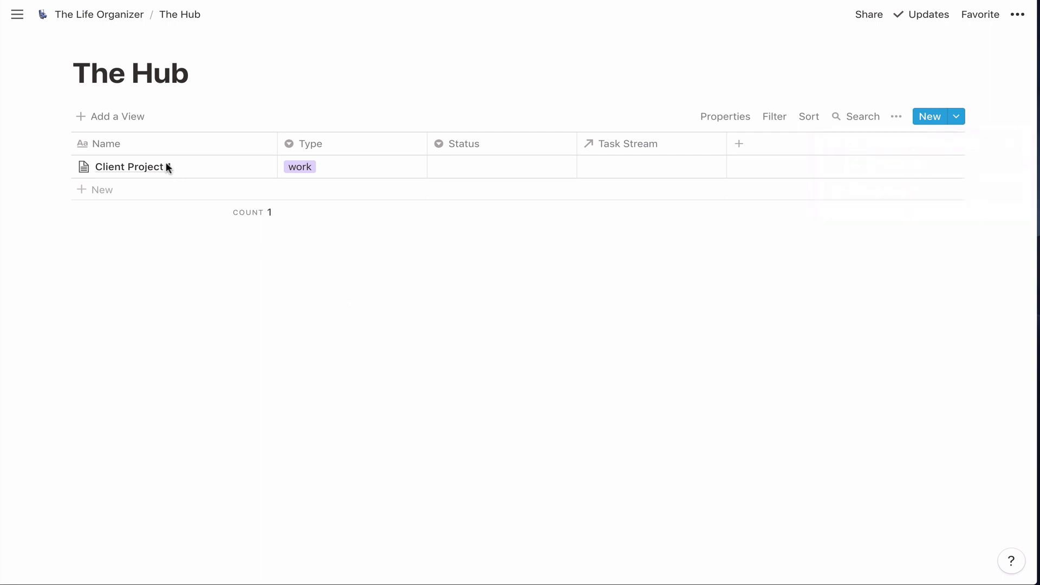
- On the Client Project 1 page, change the Task Stream's Hub relation filter to Contains Client Project 1
left_click(260, 169)
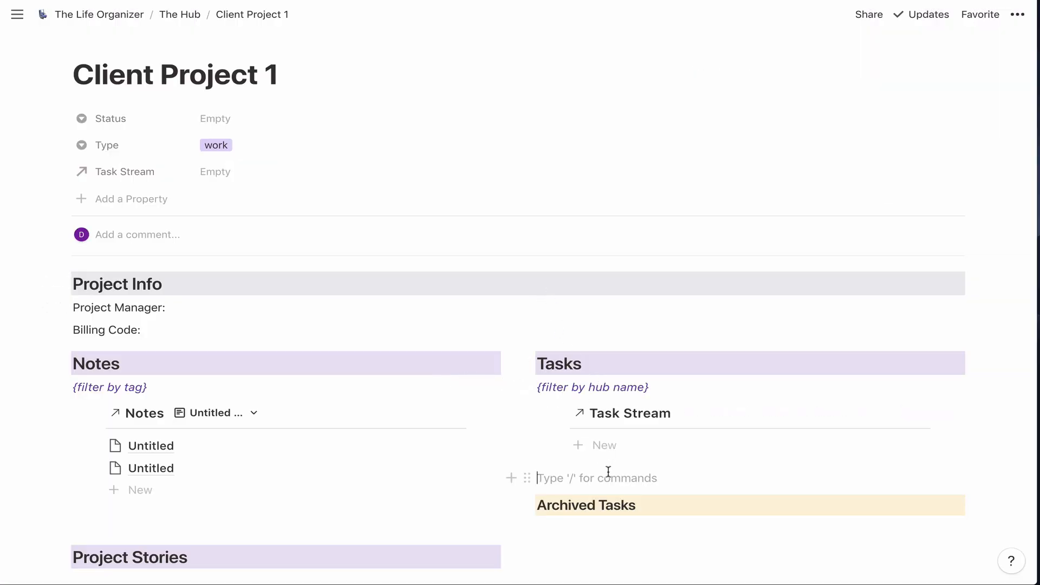
left_click(776, 415)
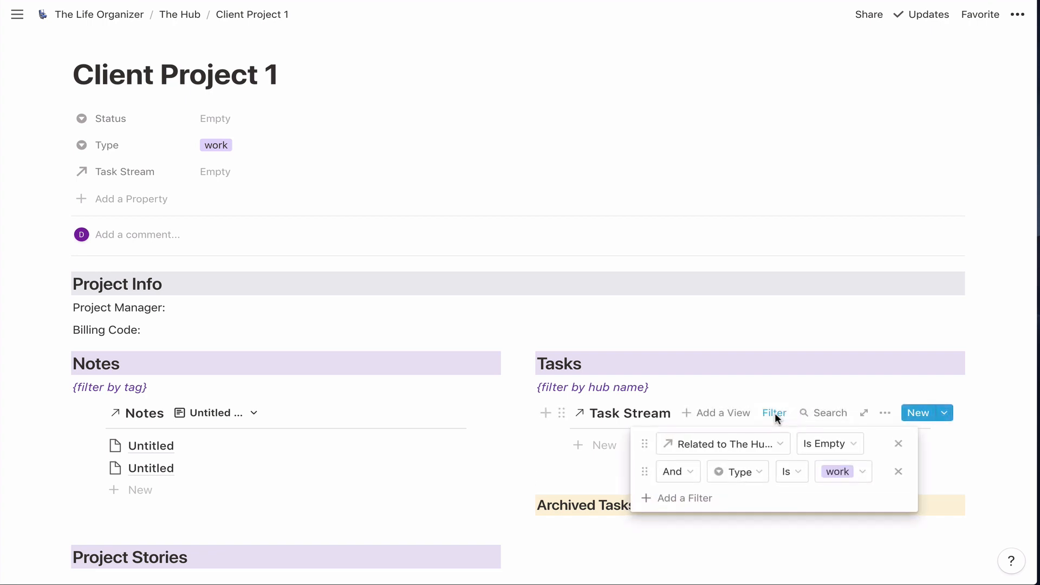
left_click(857, 450)
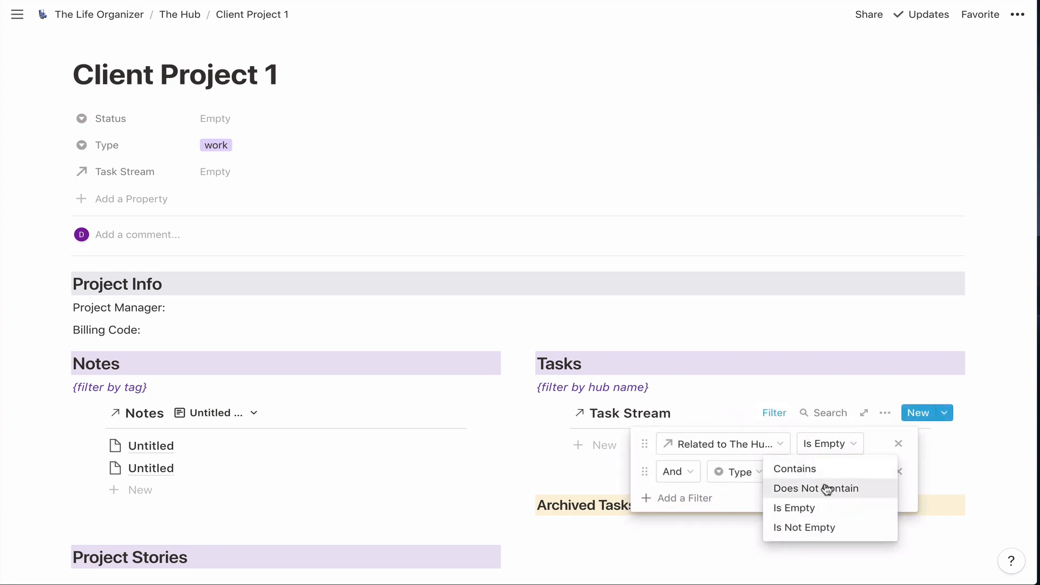
left_click(818, 469)
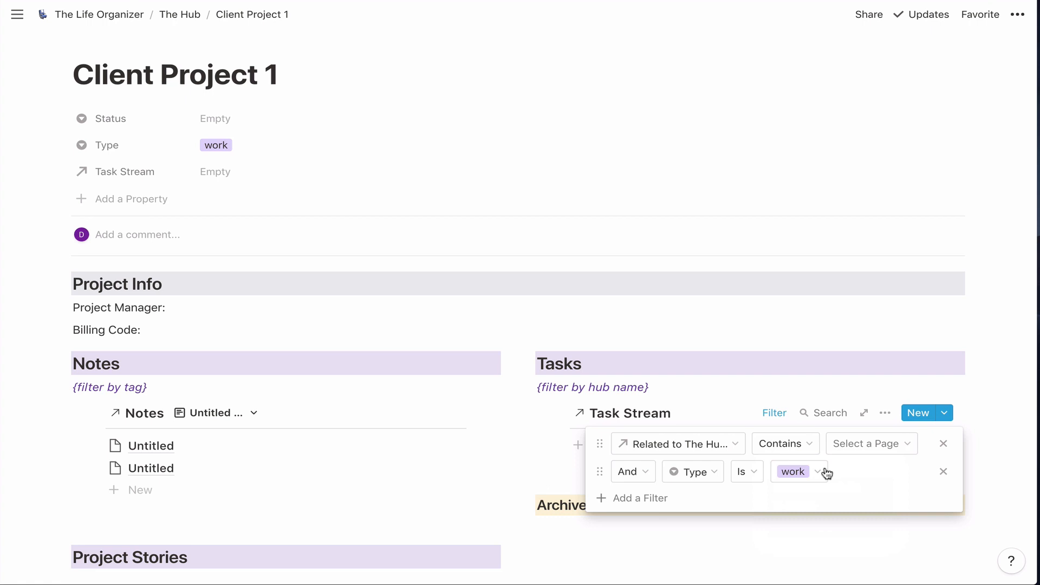
left_click(882, 444)
left_click(889, 524)
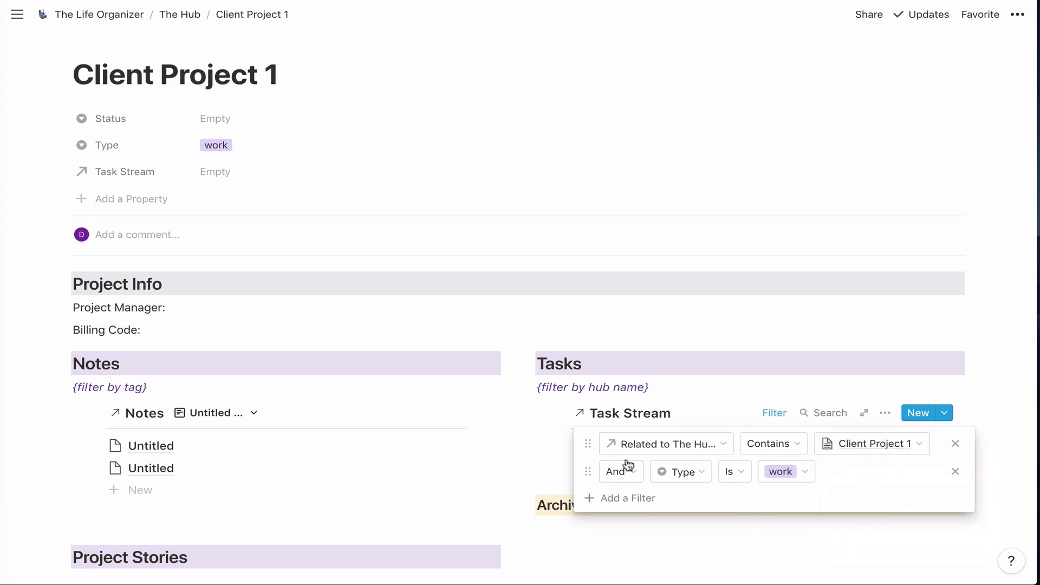
left_click(478, 432)
- Add a task titled "Create Feedback Experience" to the linked Task Stream on the Client Project 1 page
left_click(594, 444)
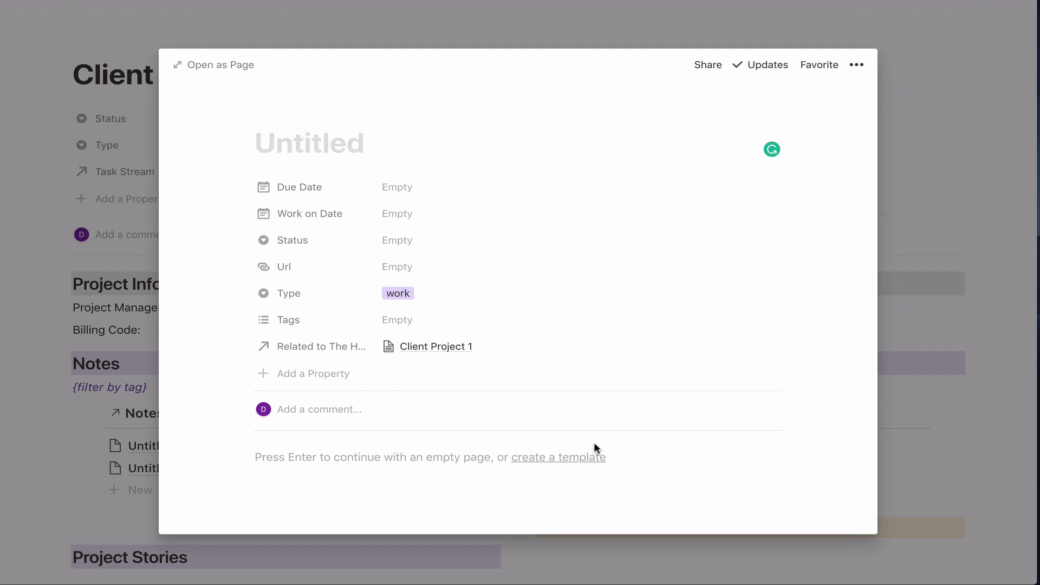
type("Crea")
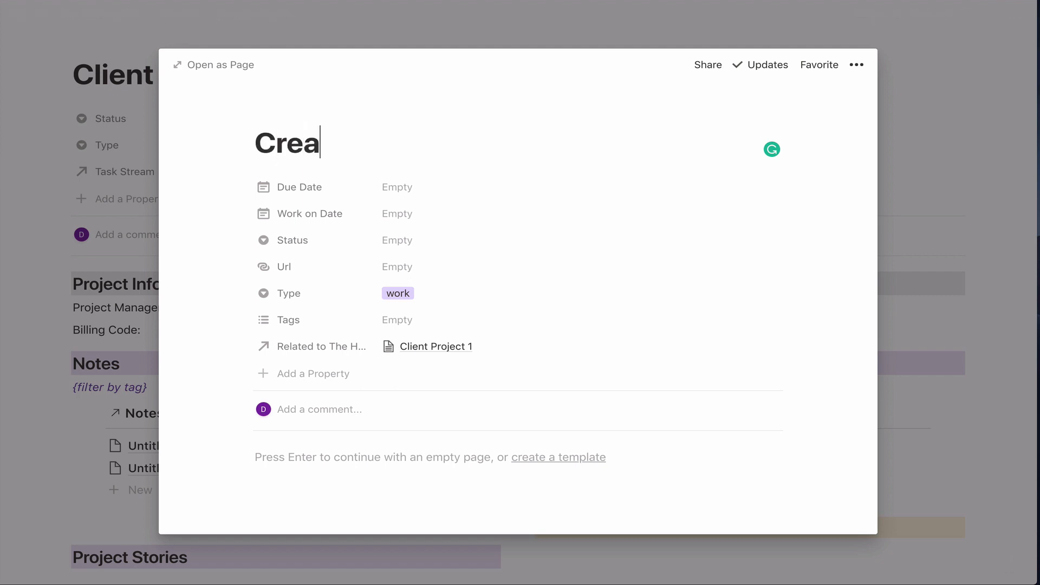
type("te F")
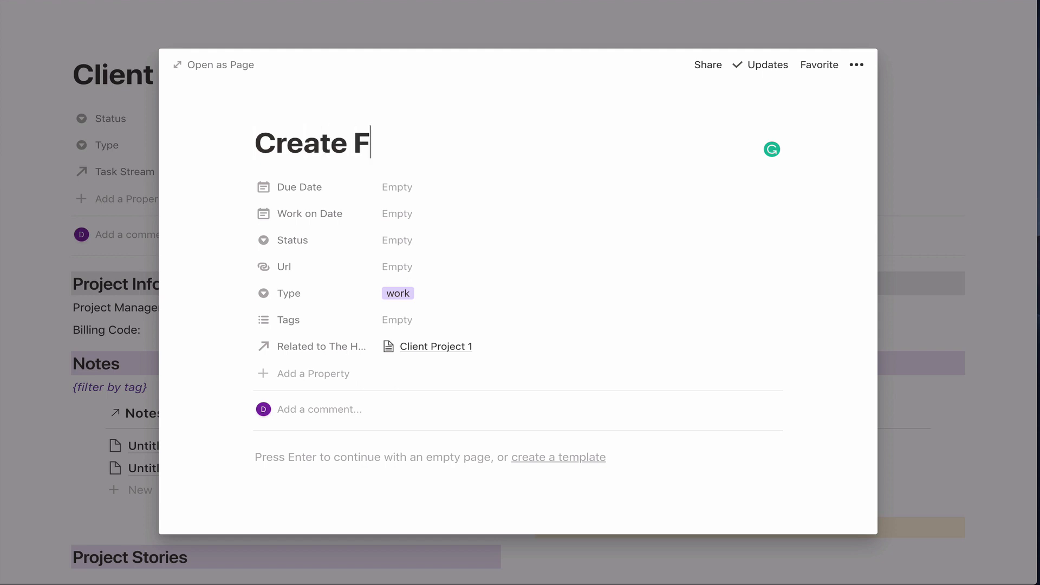
type("eedback Expi")
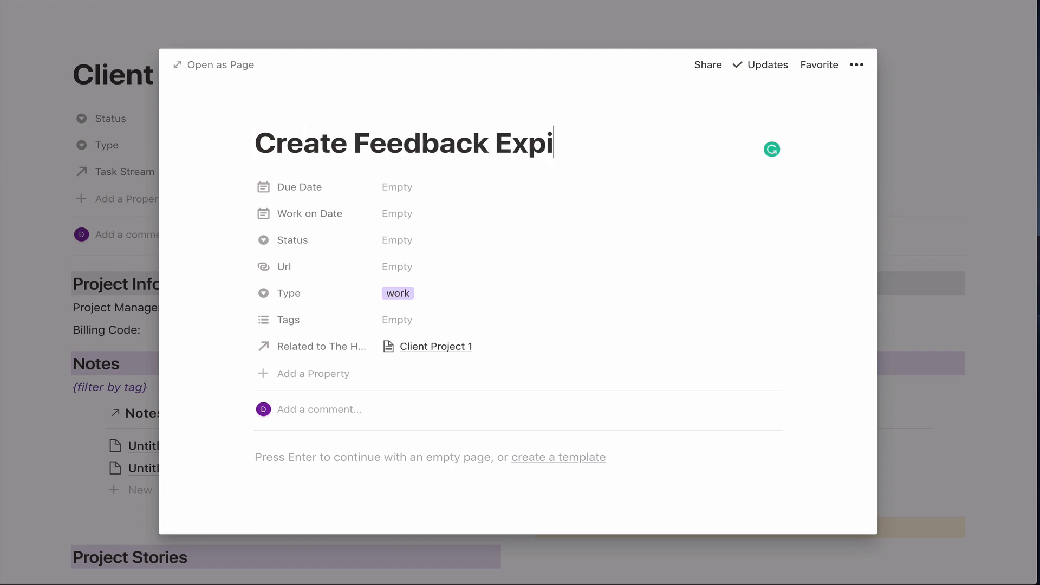
key("BackSpace")
type("erience")
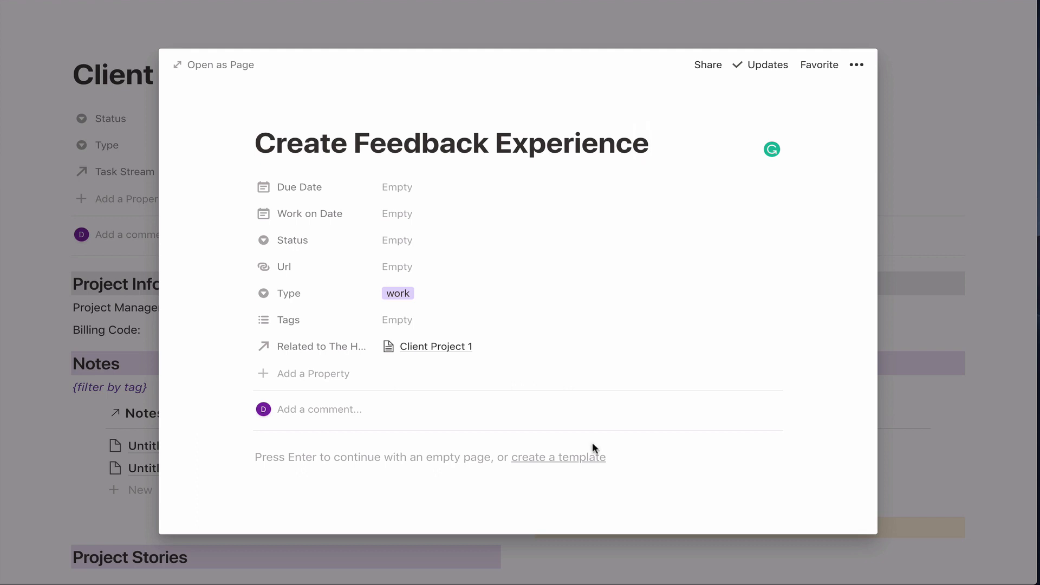
- Rename the task's "Related to The Hub (Task Stream)" relation property to "The Hub"
left_click(327, 347)
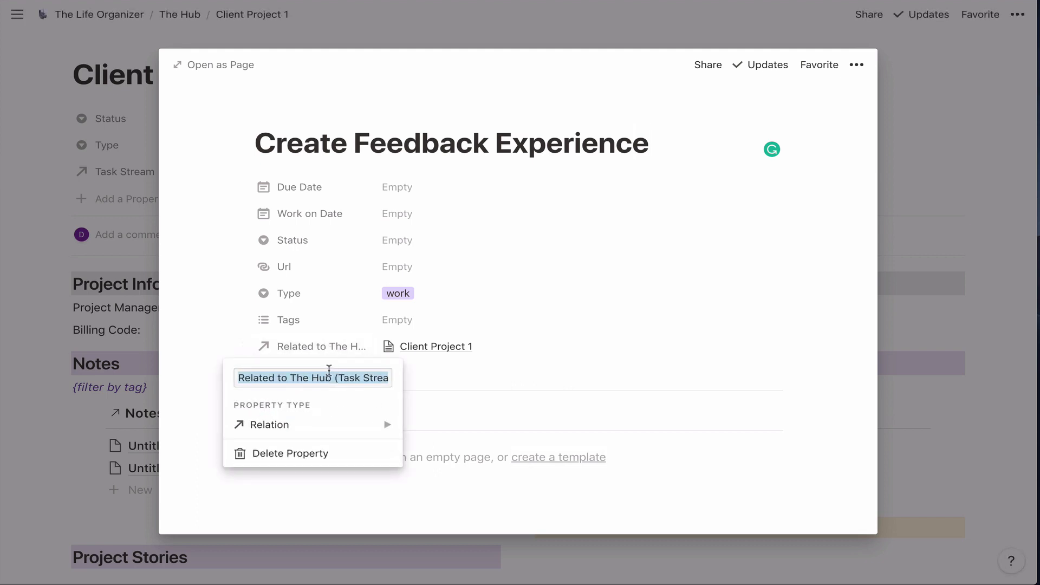
left_click(314, 377)
left_click_drag(290, 377, 375, 381)
key("BackSpace")
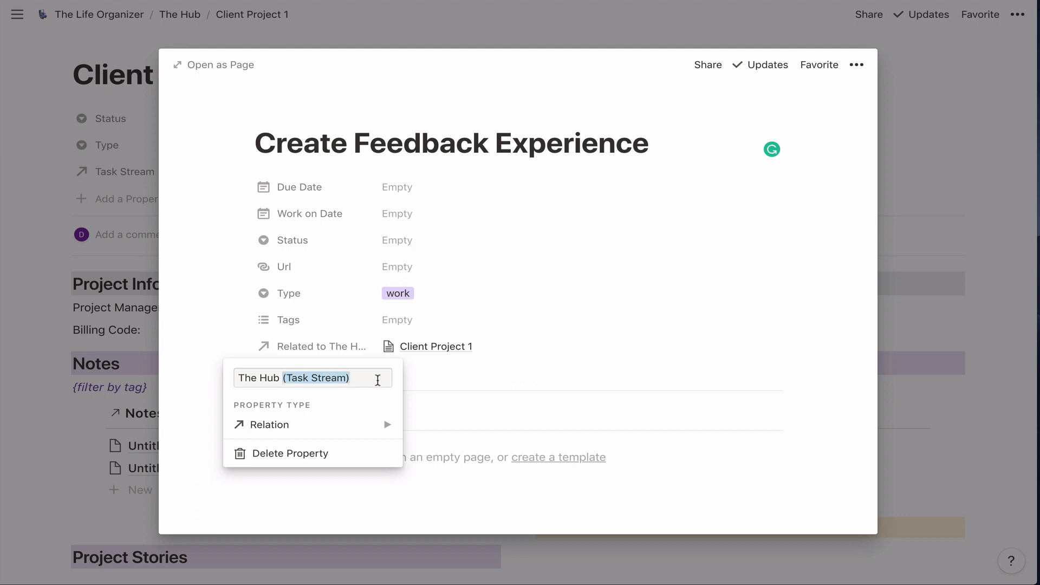
key("BackSpace")
left_click(214, 309)
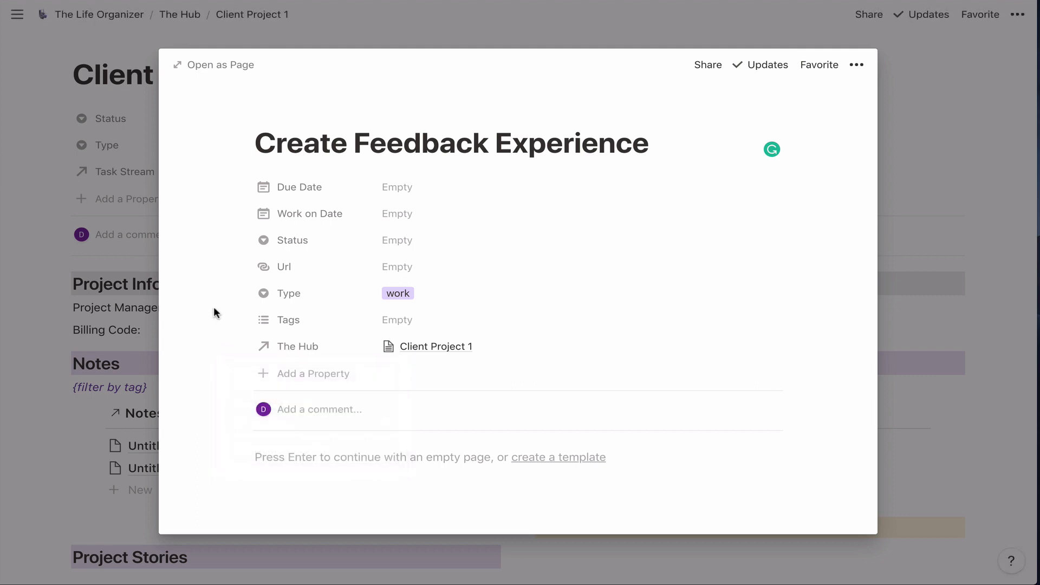
scroll(213, 312, "down", 3)
scroll(214, 311, "up", 2)
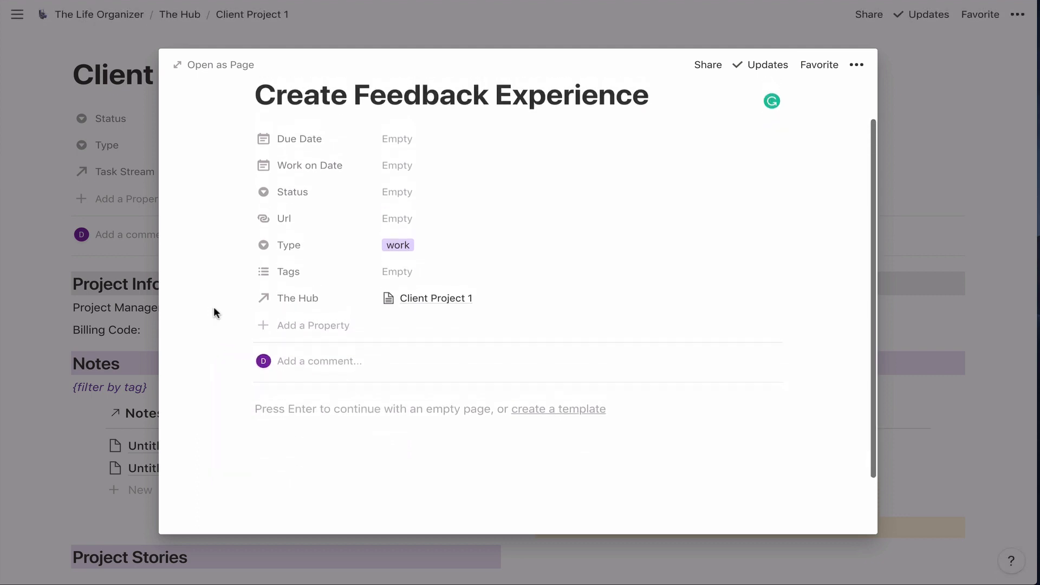
- Set the Create Feedback Experience task's Due Date to Jan 15, 2020 and its Work on Date to Jan 01, 2020
left_click(395, 146)
left_click(469, 284)
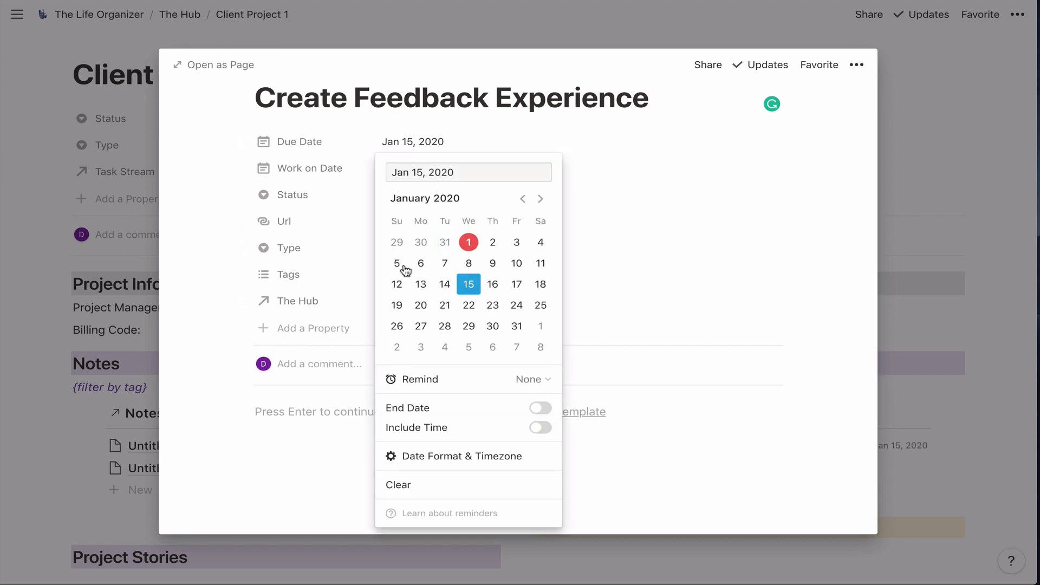
left_click(190, 212)
left_click(399, 169)
left_click(469, 269)
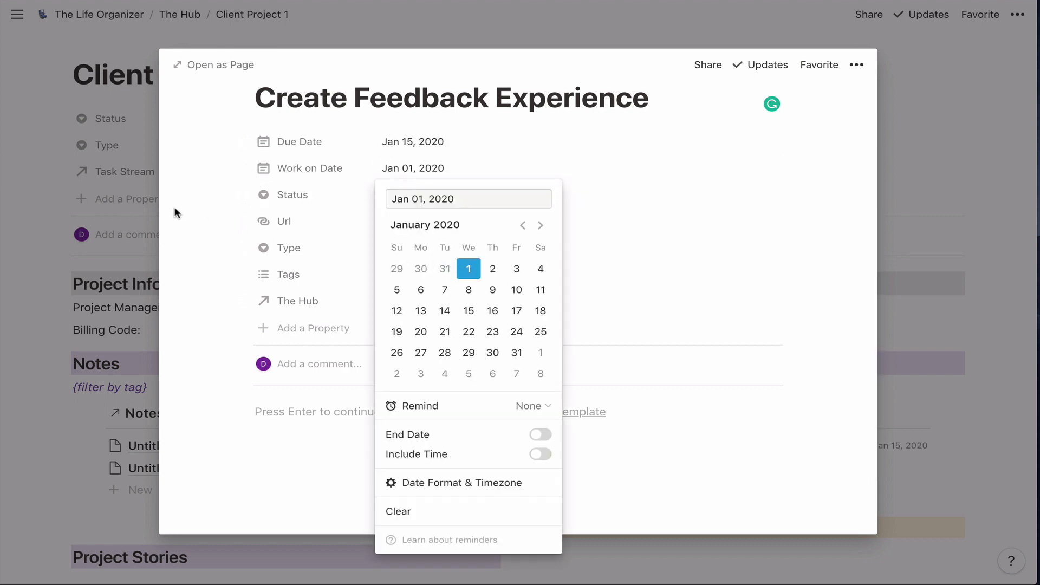
left_click(191, 209)
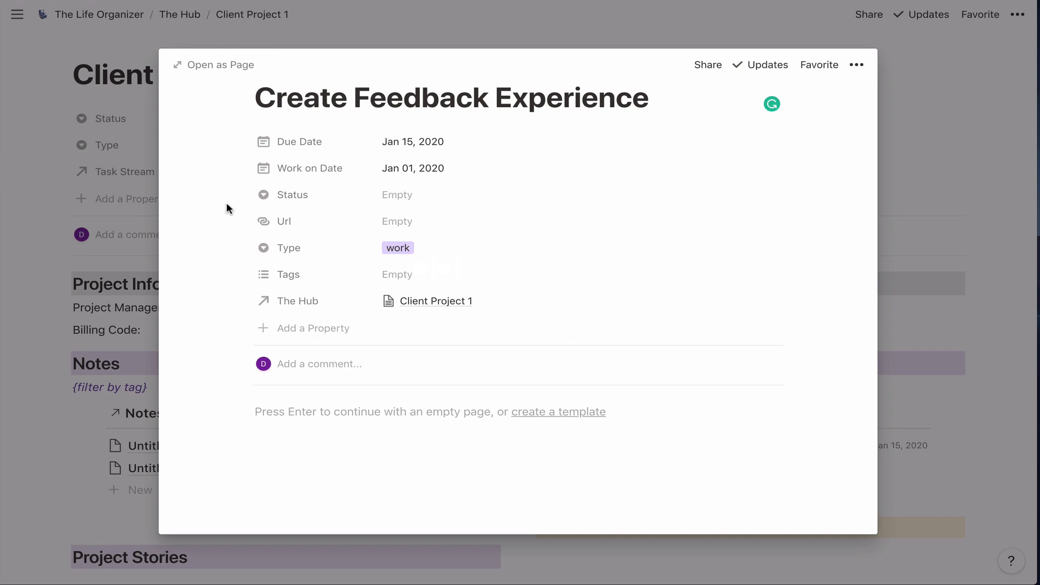
- Start a to-do checklist in the task's page body with the items "Pathways" and "concept pages"
scroll(227, 208, "down", 3)
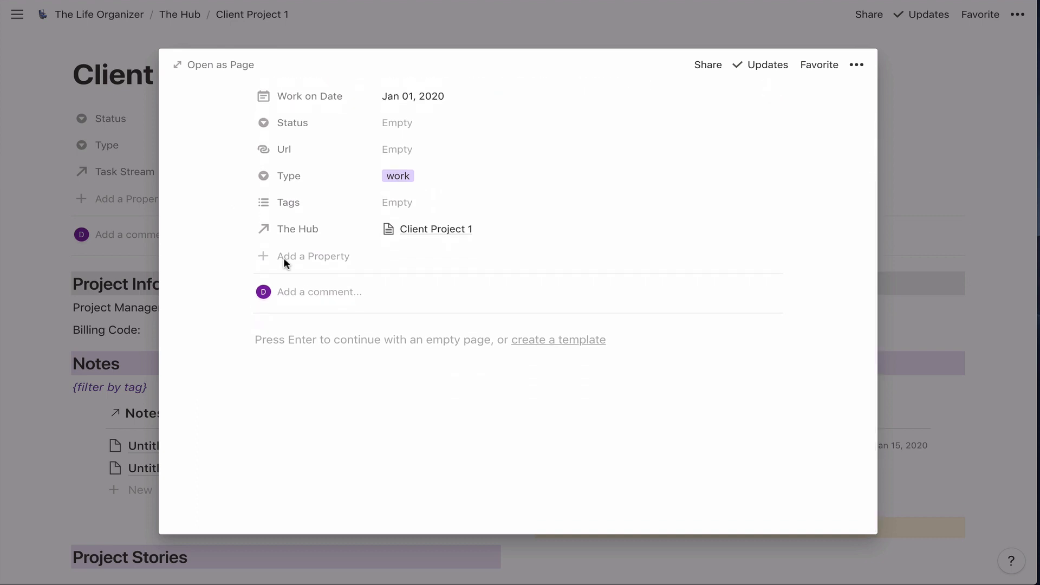
left_click(317, 337)
scroll(316, 337, "up", 4)
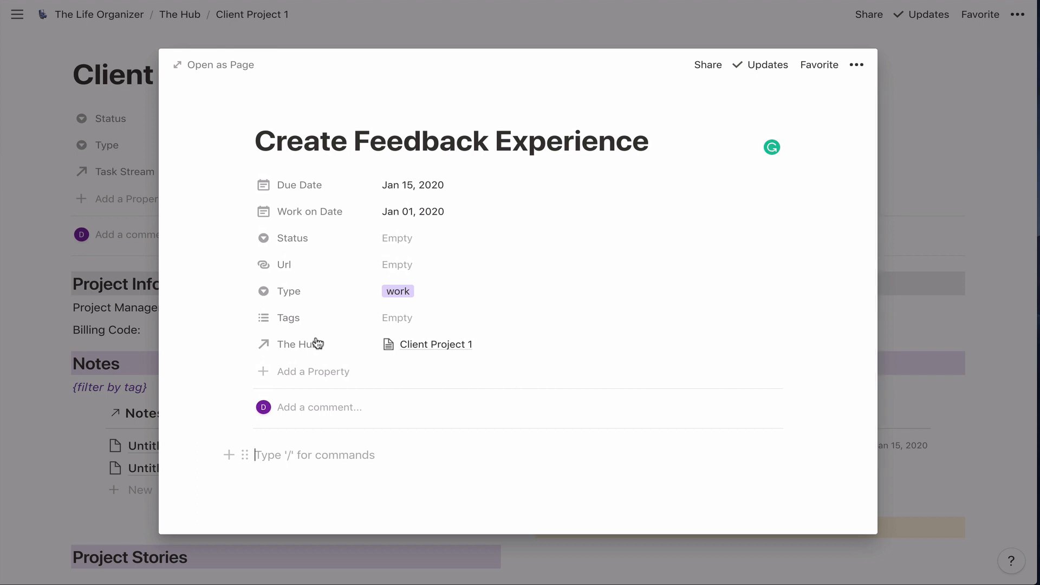
type("{")
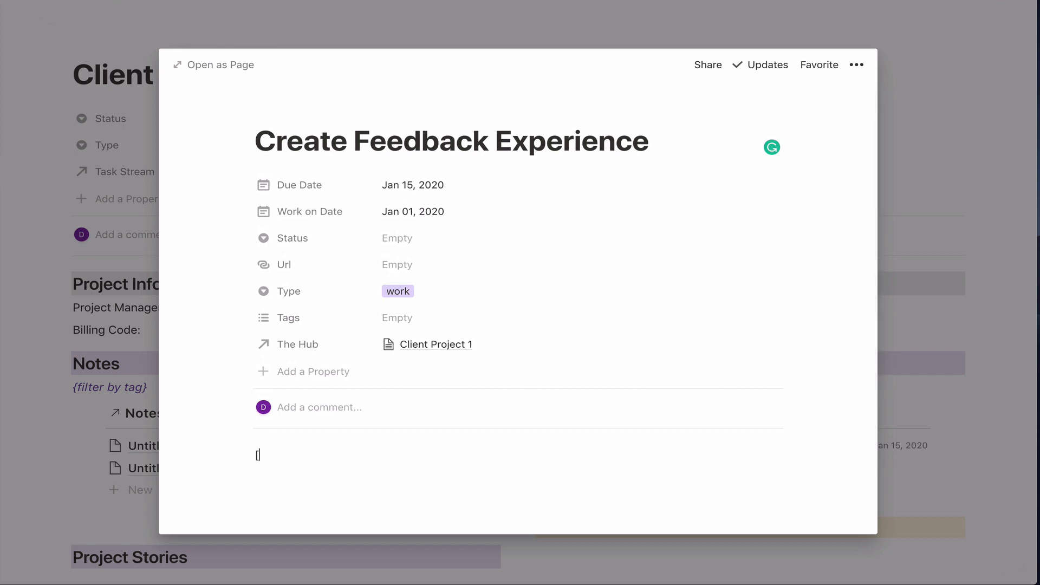
type("]")
type("Pathways")
key("Return")
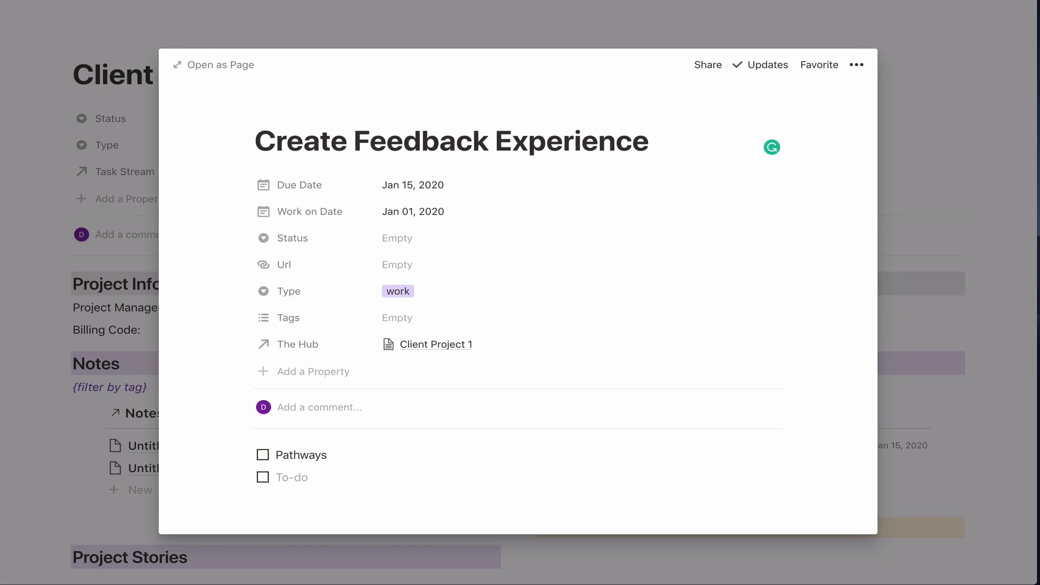
type("concept pages")
key("Return")
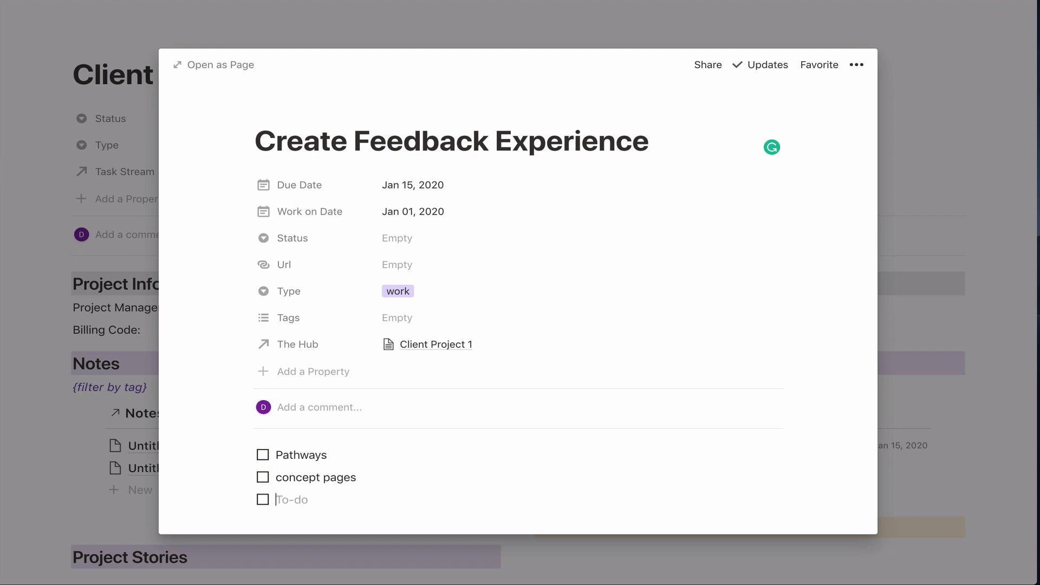
- Add the to-do items "authoring experience" and "specs" to the checklist and close the task
type("authoring experince")
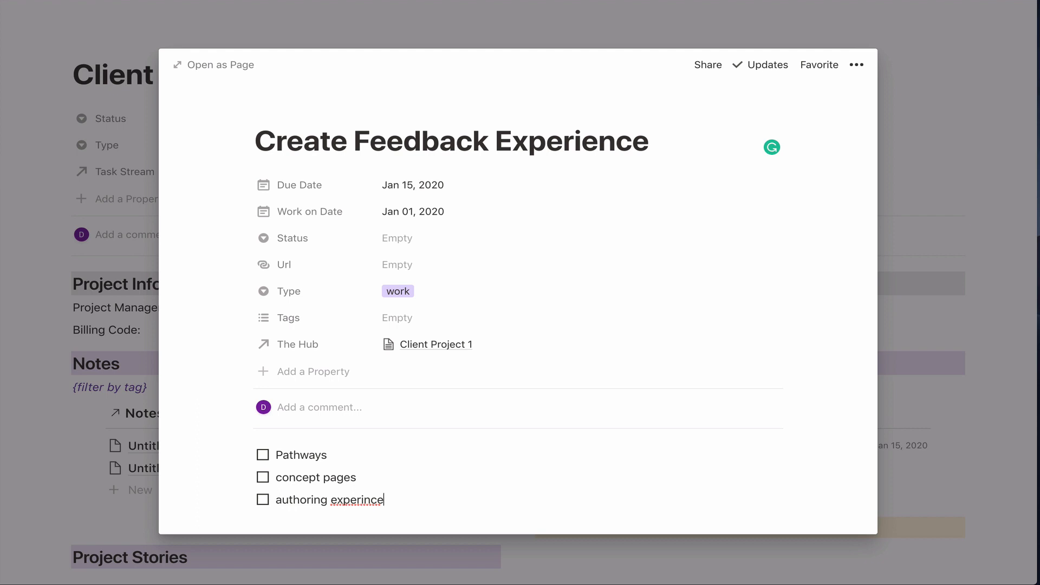
key("BackSpace")
key("BackSpace")
type("ience")
key("Return")
type("specs")
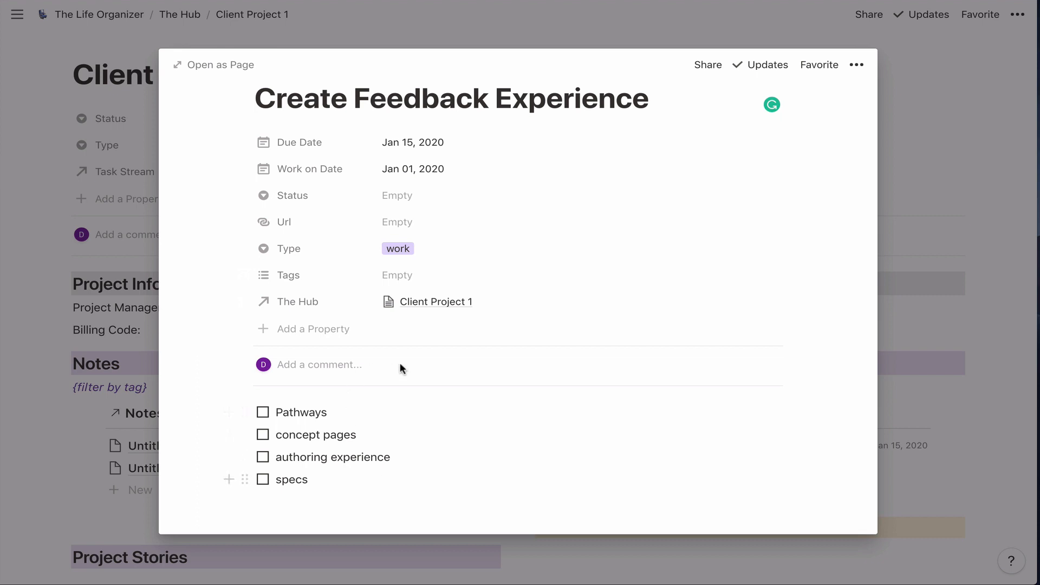
scroll(460, 421, "down", 1)
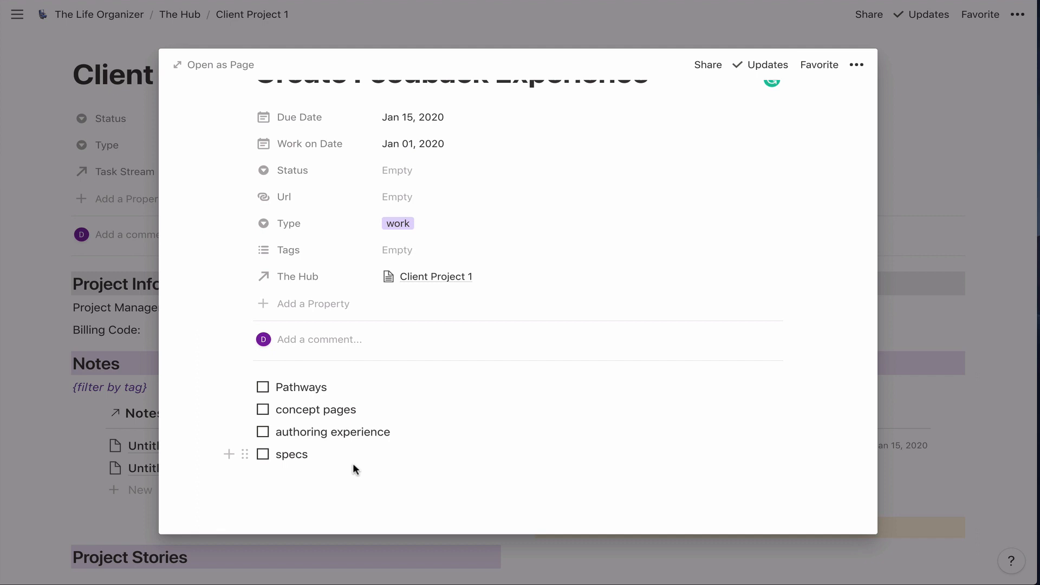
scroll(374, 432, "up", 3)
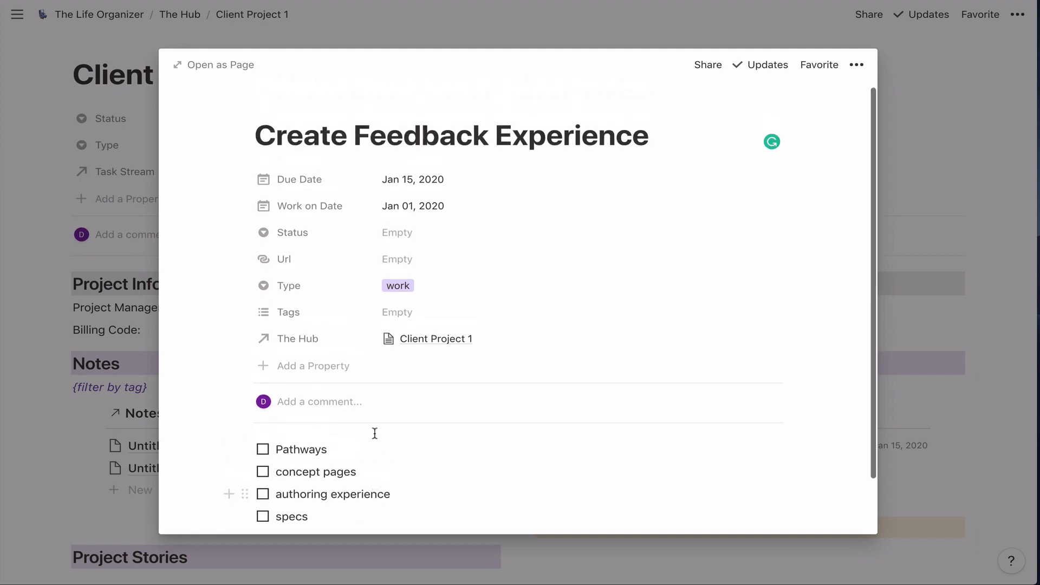
scroll(374, 165, "down", 2)
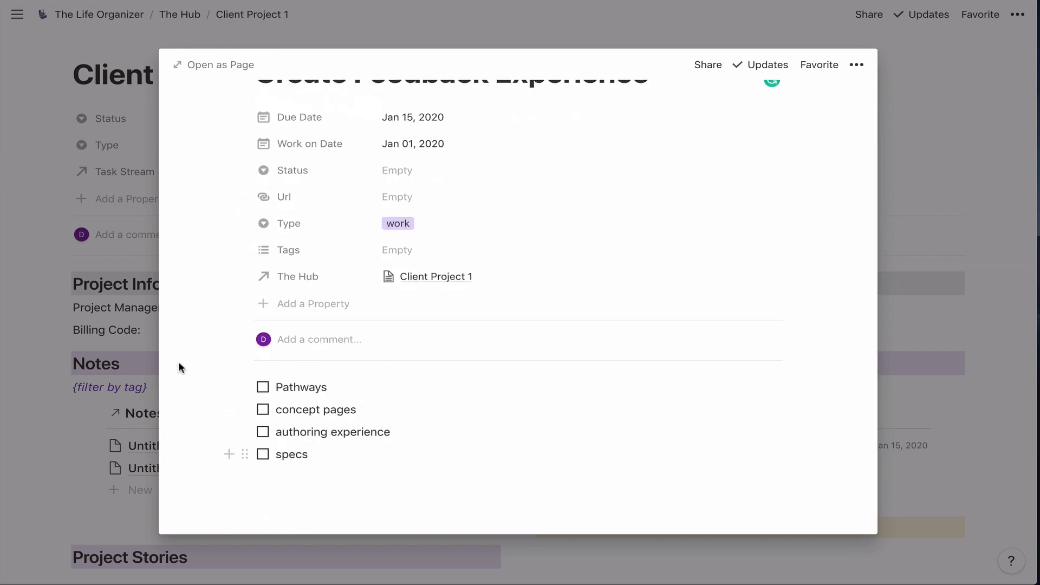
scroll(423, 318, "up", 1)
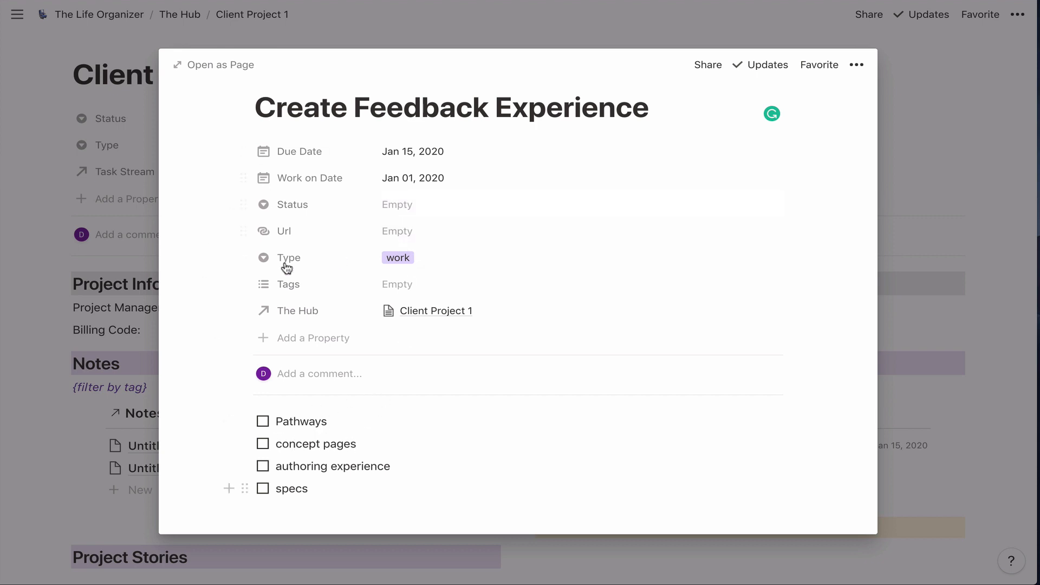
left_click(35, 256)
- Move the Create Feedback Experience task under the Archived Tasks heading and back into the Task Stream list
scroll(401, 308, "down", 5)
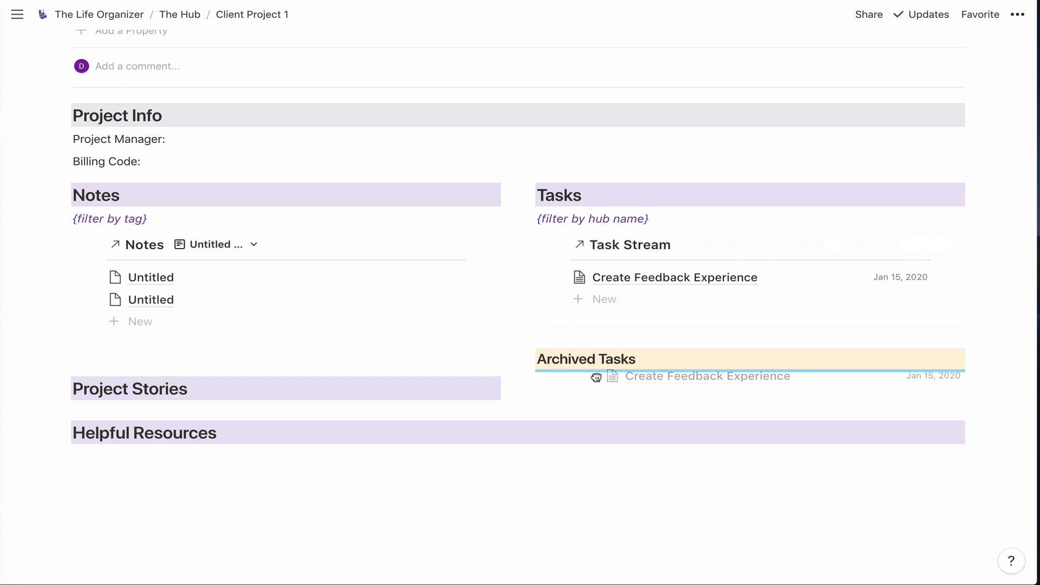
left_click_drag(596, 378, 596, 374)
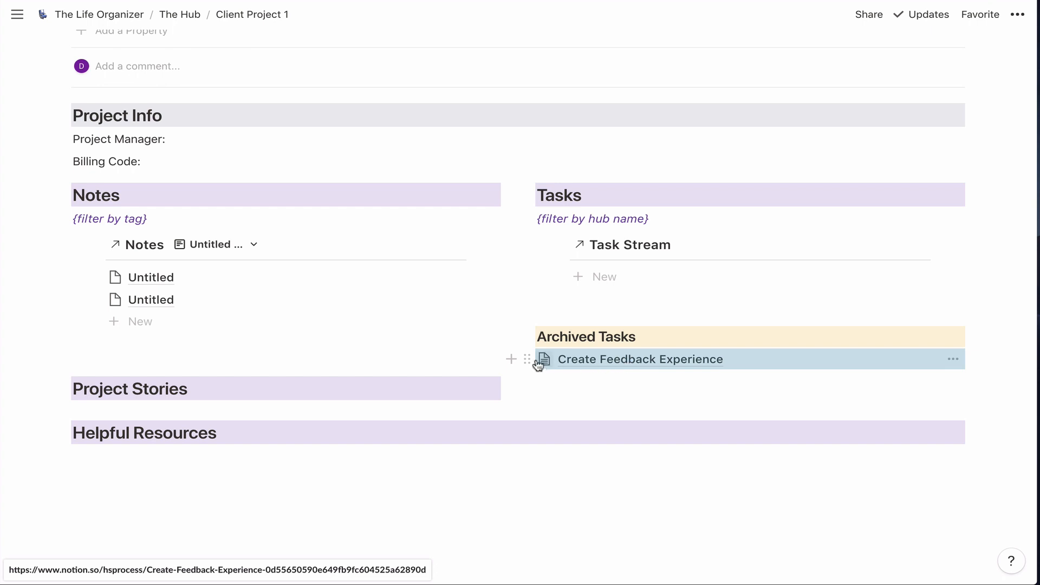
left_click_drag(526, 358, 609, 264)
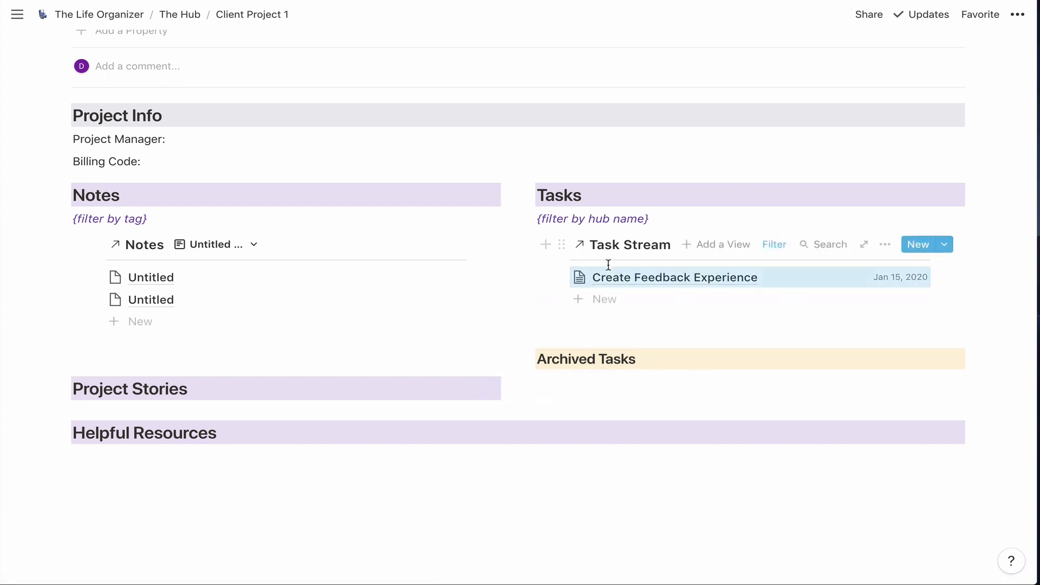
scroll(344, 219, "up", 5)
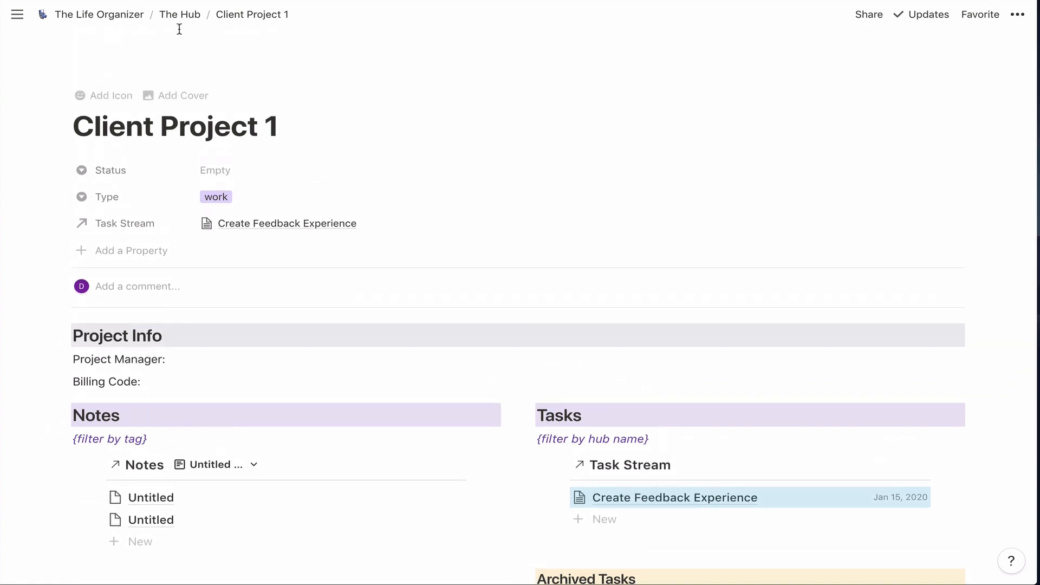
- Change the linked Notes database's Tags filter on the Client Project 1 page to Contains ORG
scroll(239, 232, "down", 4)
mouse_move(316, 262)
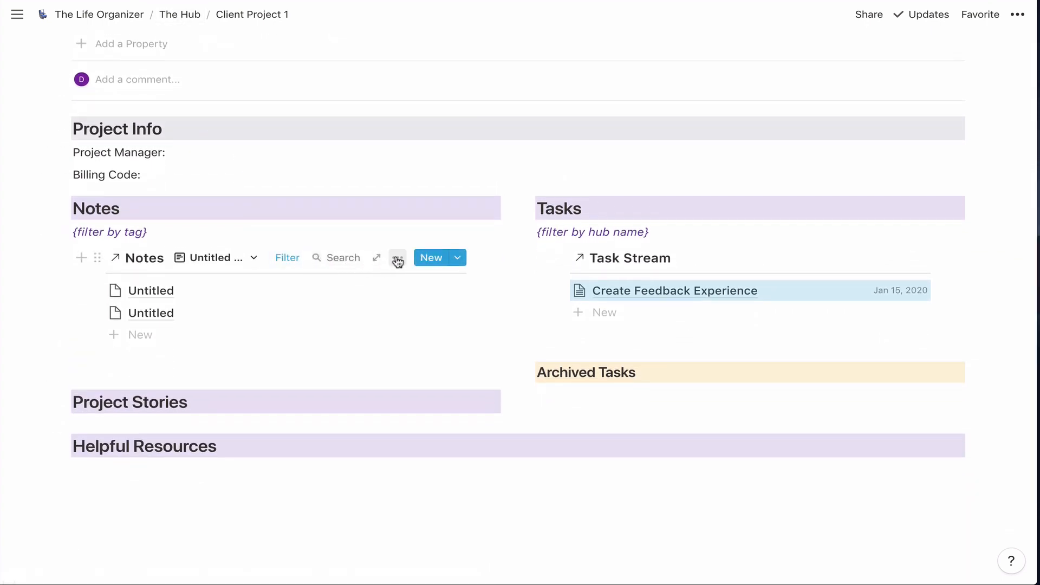
left_click(289, 258)
left_click(303, 289)
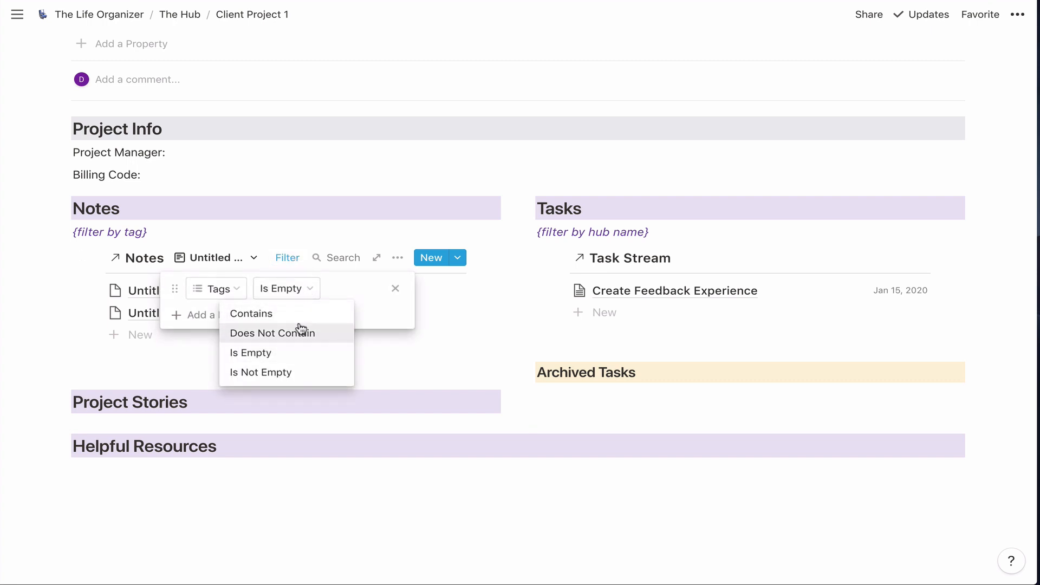
left_click(298, 316)
left_click(349, 293)
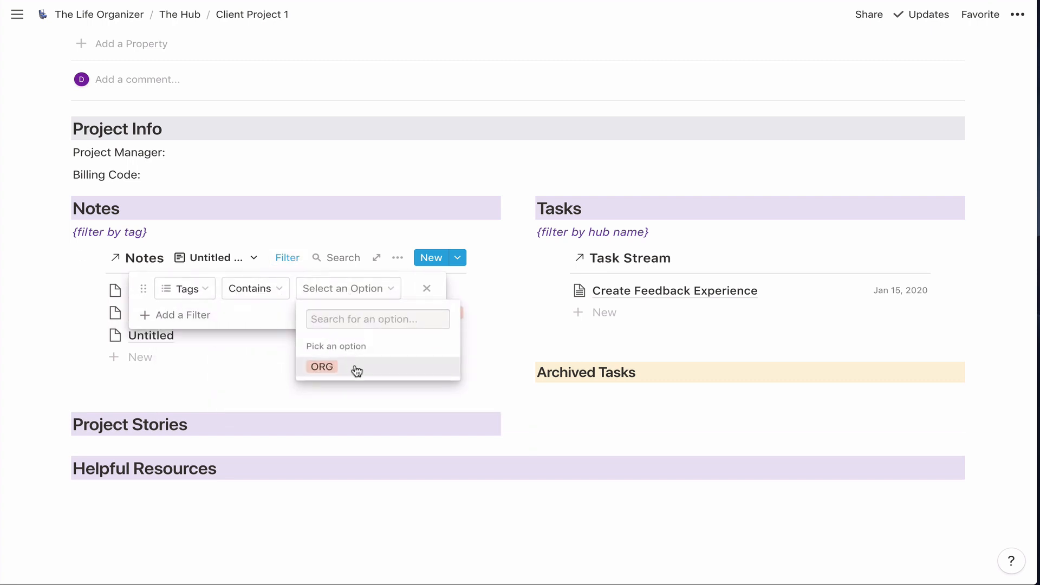
left_click(353, 367)
left_click(67, 328)
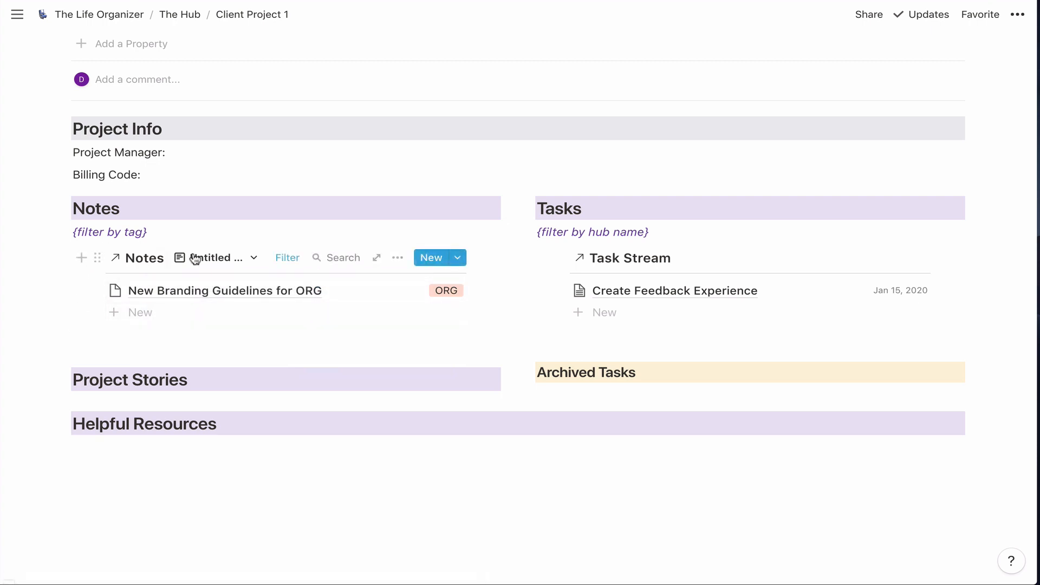
- Add a sub-page titled "Cool Notes about this project" beneath the linked Notes database and return to Client Project 1
scroll(127, 126, "up", 3)
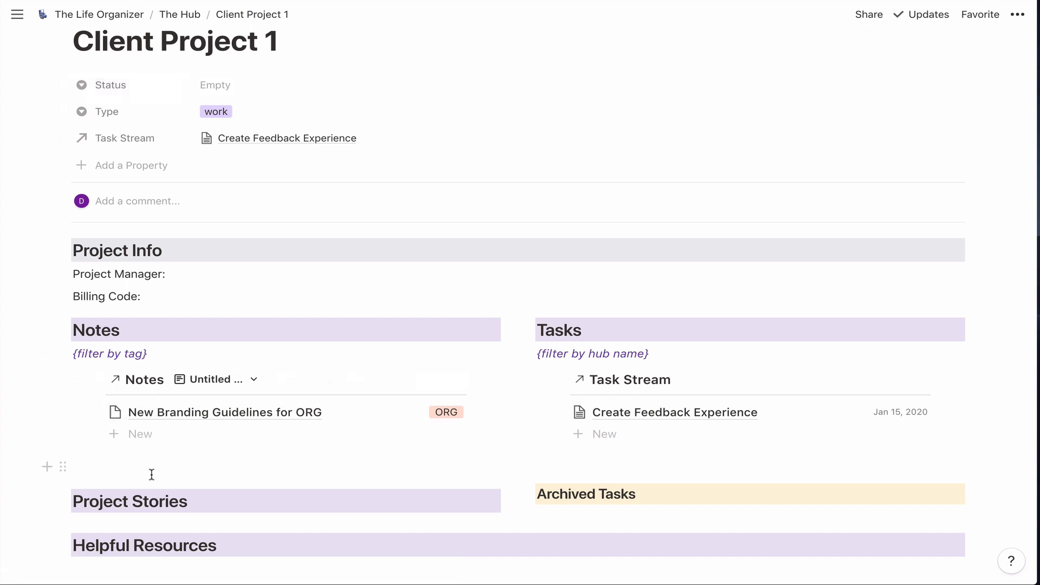
left_click(114, 460)
type("/pag")
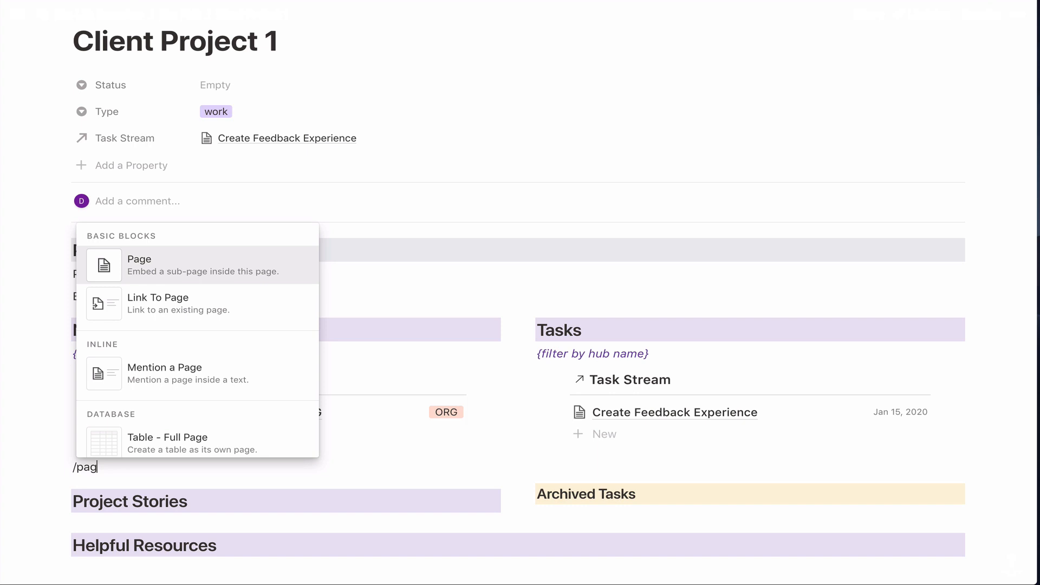
key("Return")
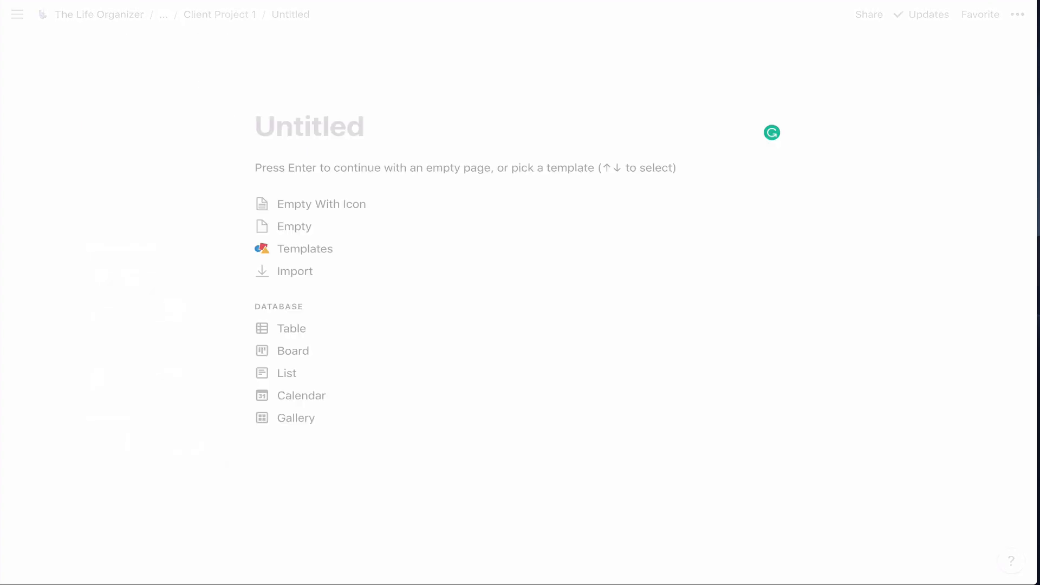
type("Cool Note")
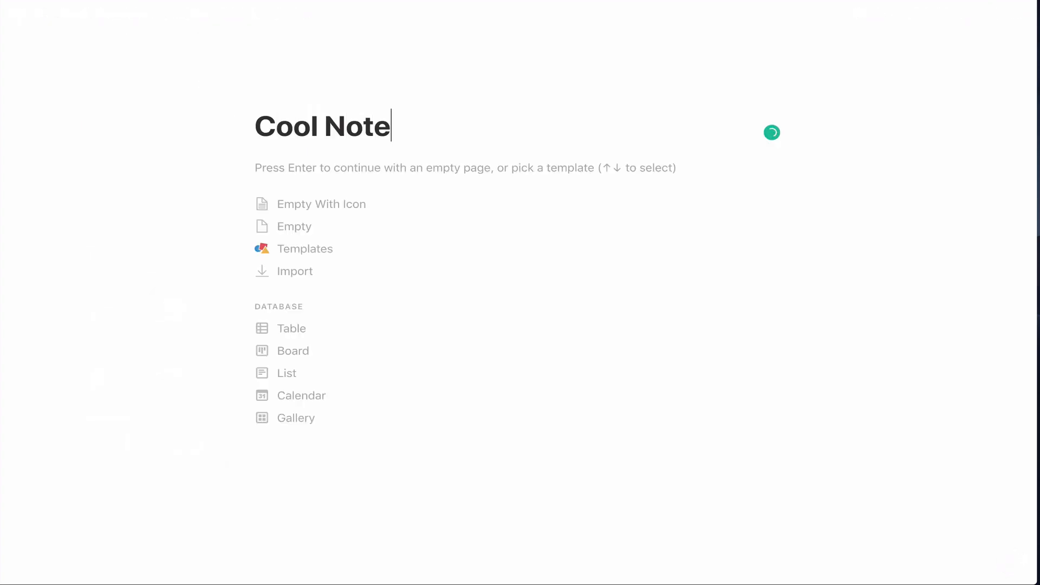
type("s about this project")
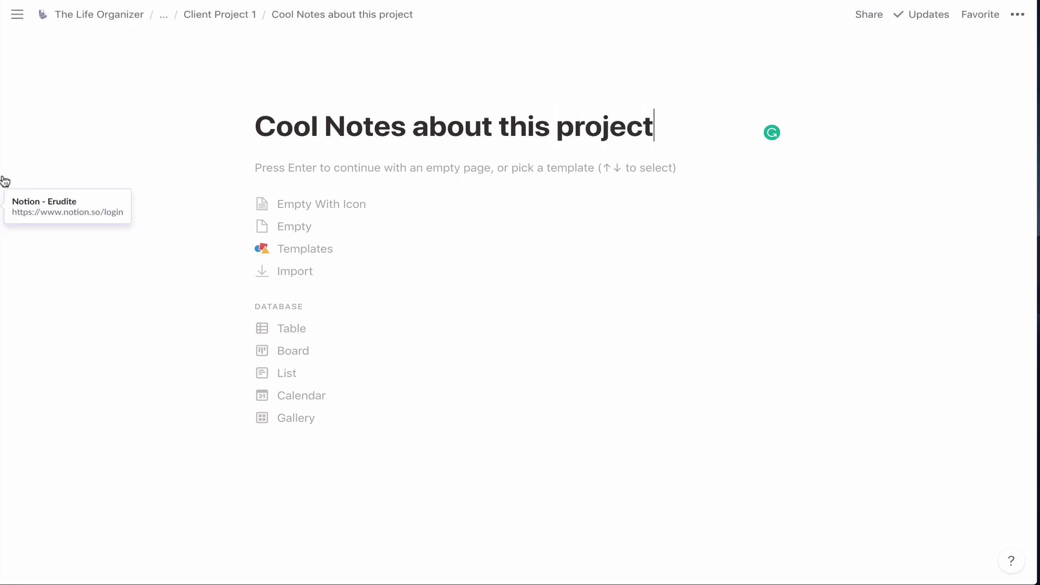
left_click(221, 17)
- Delete the table view from the linked Notes database on the Client Project 1 page
scroll(252, 165, "down", 5)
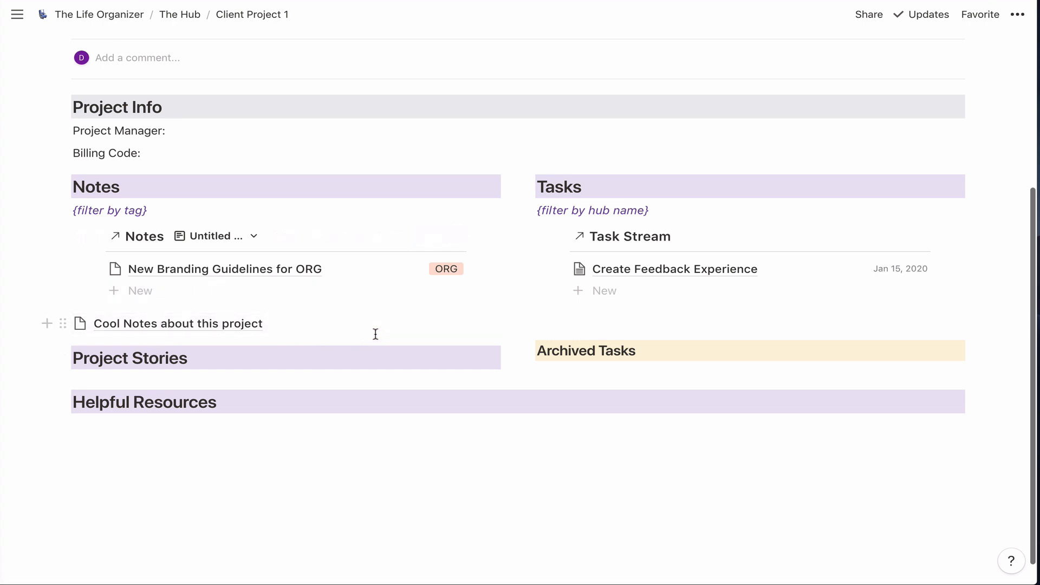
left_click(252, 237)
left_click(282, 263)
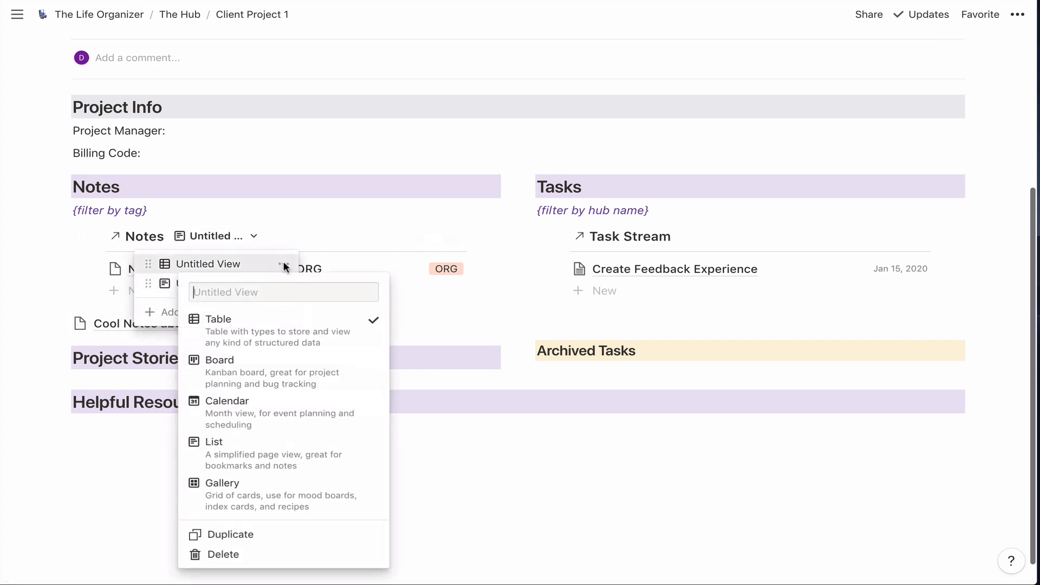
left_click(295, 551)
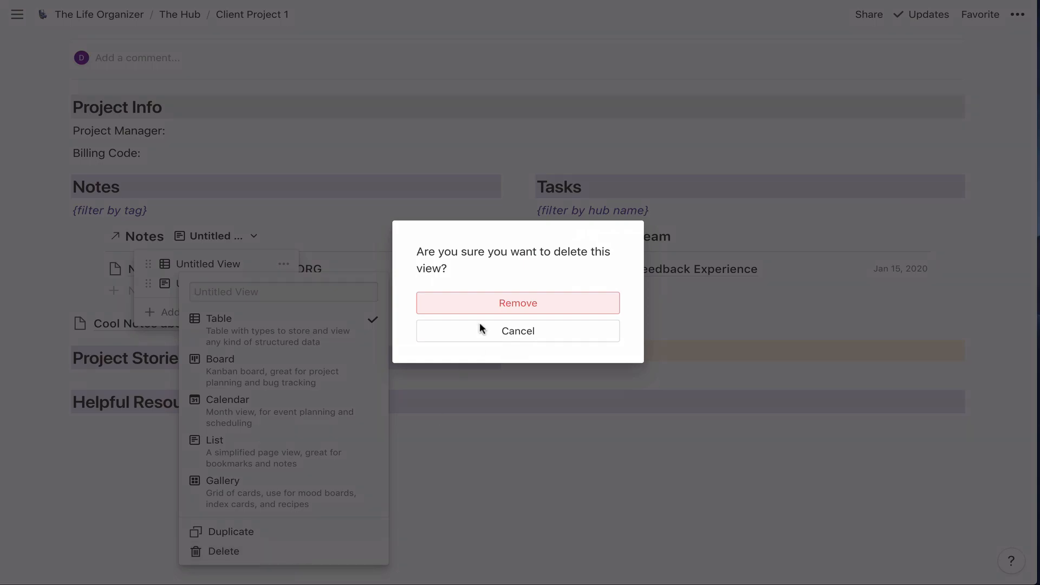
left_click(491, 307)
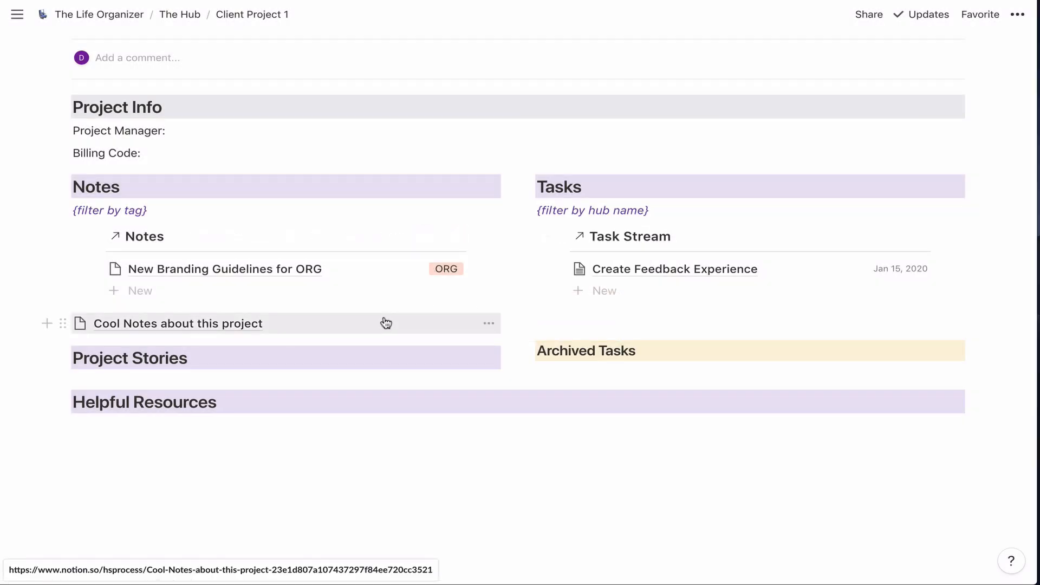
- Go to The Life Organizer main page and insert a linked Task Stream database beneath the Today's Tasks heading
scroll(386, 323, "up", 1)
scroll(385, 323, "up", 5)
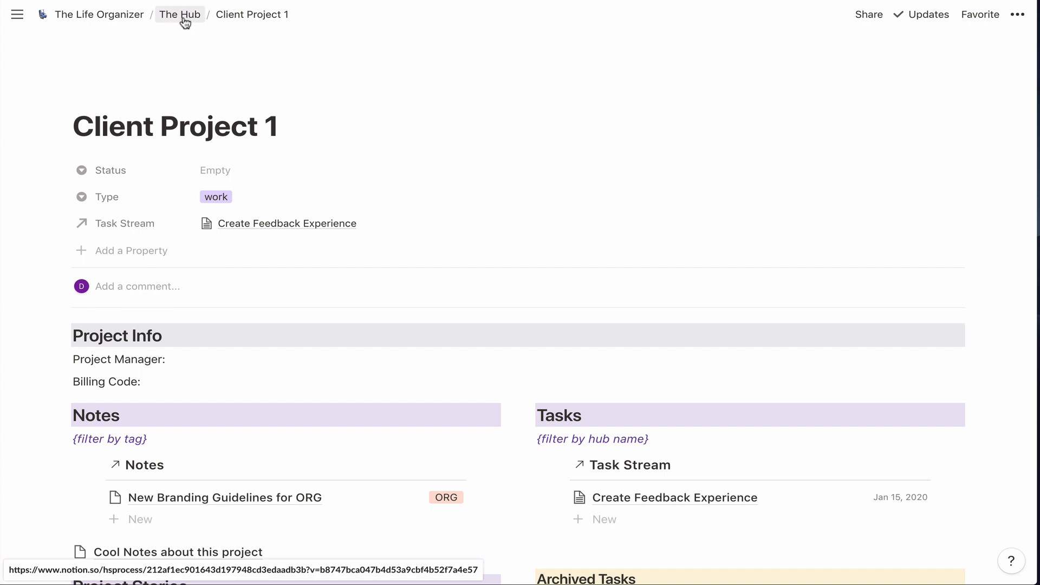
left_click(105, 16)
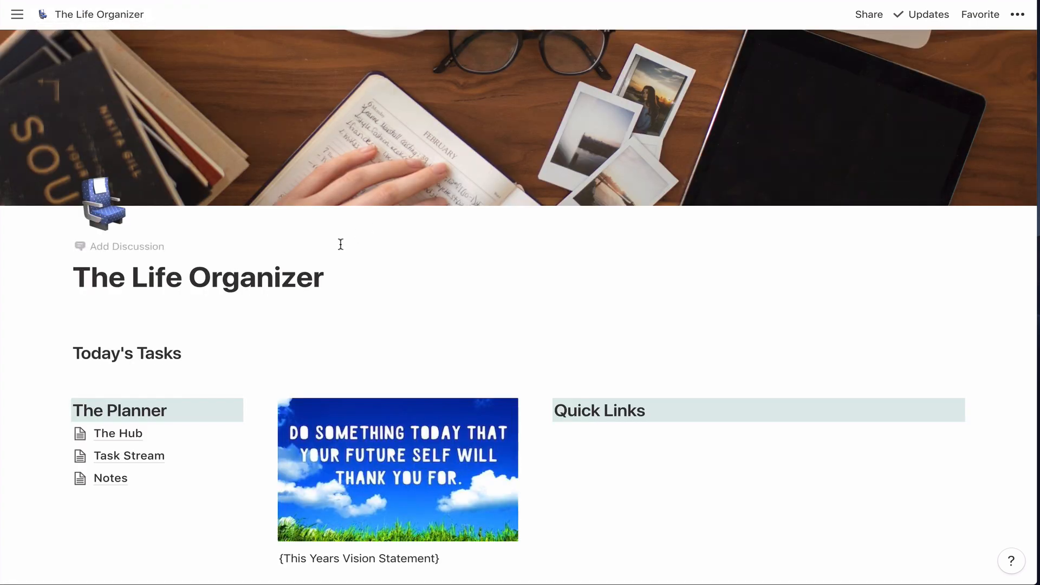
left_click(125, 370)
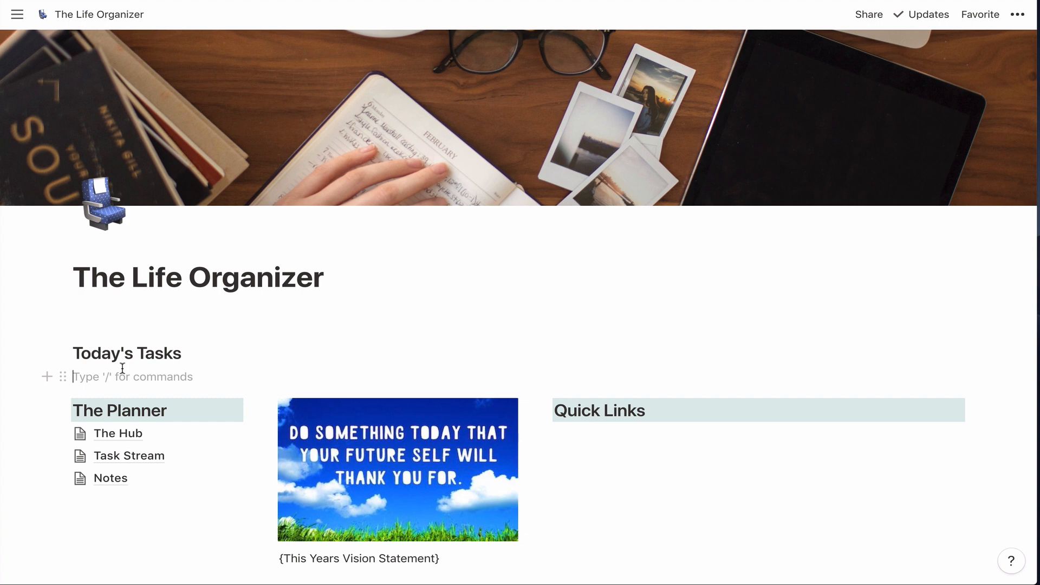
type("/link")
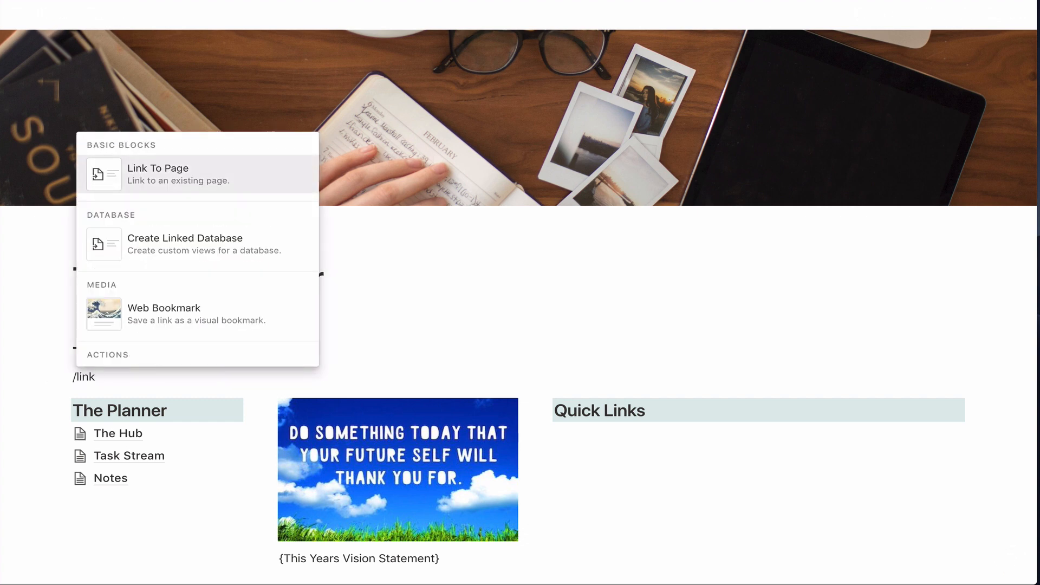
left_click(128, 242)
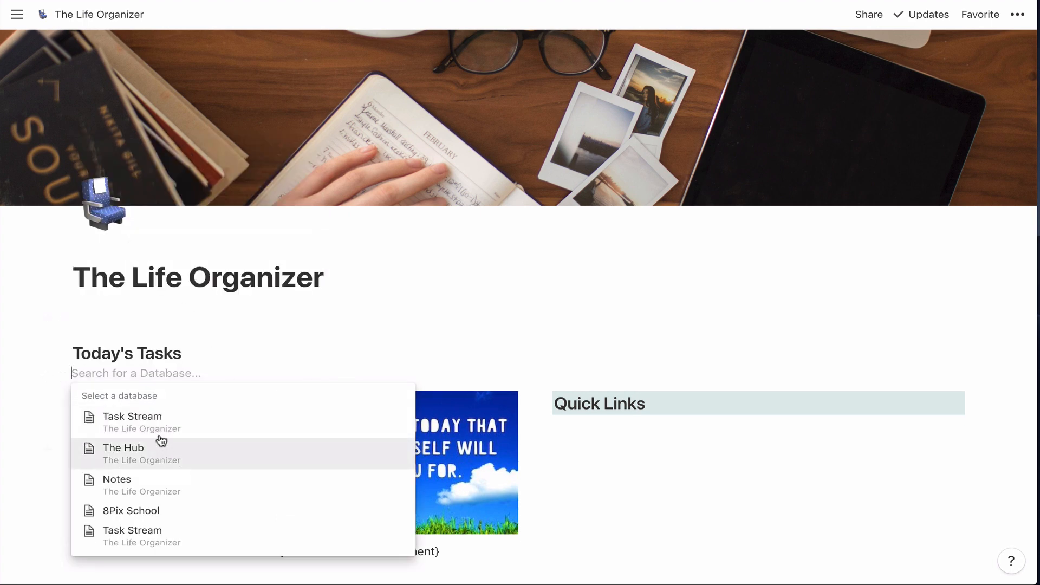
left_click(161, 431)
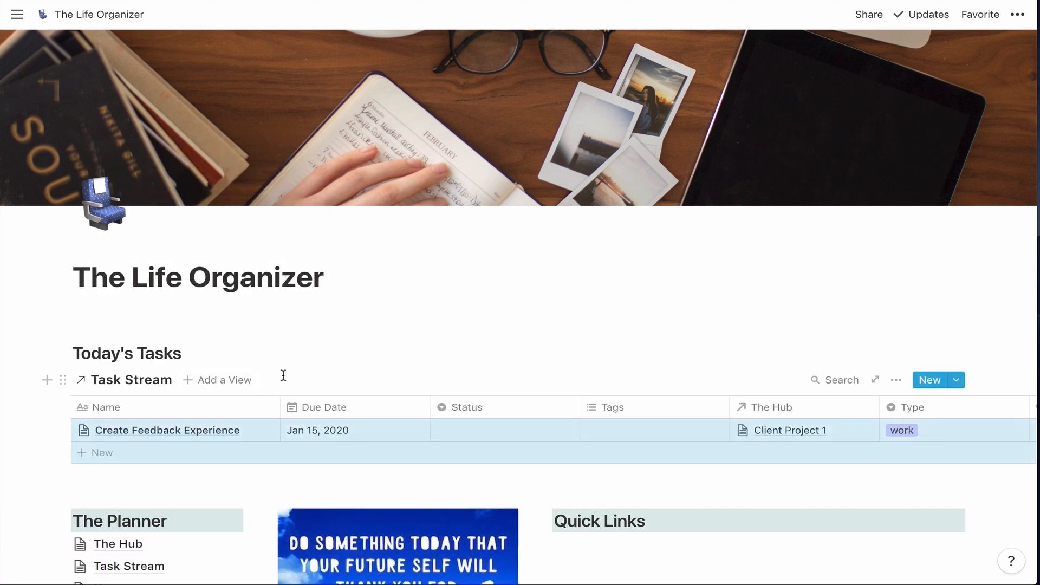
- Add a Board view to the linked Task Stream database under Today's Tasks
left_click(236, 381)
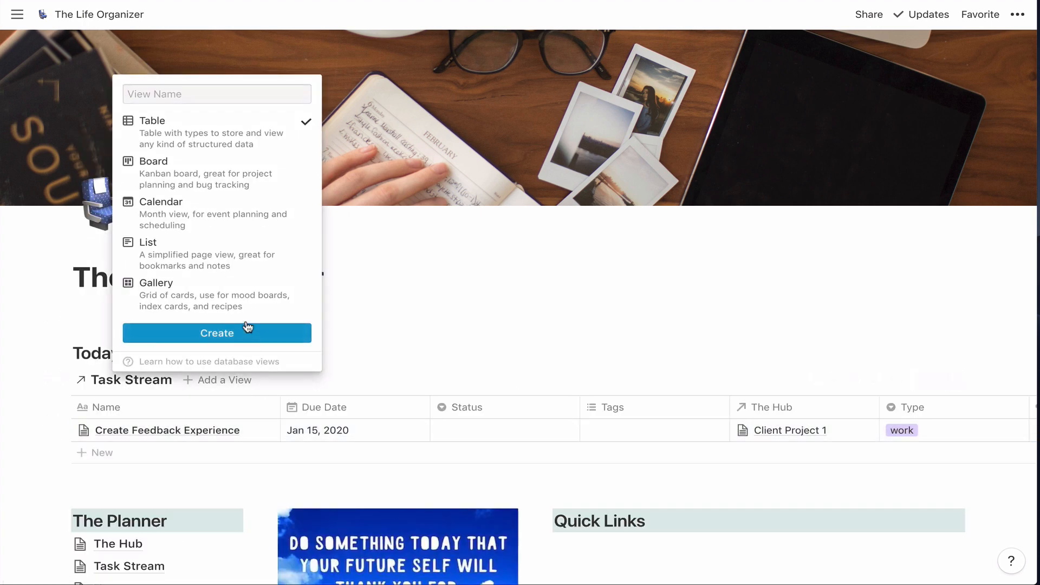
left_click(177, 179)
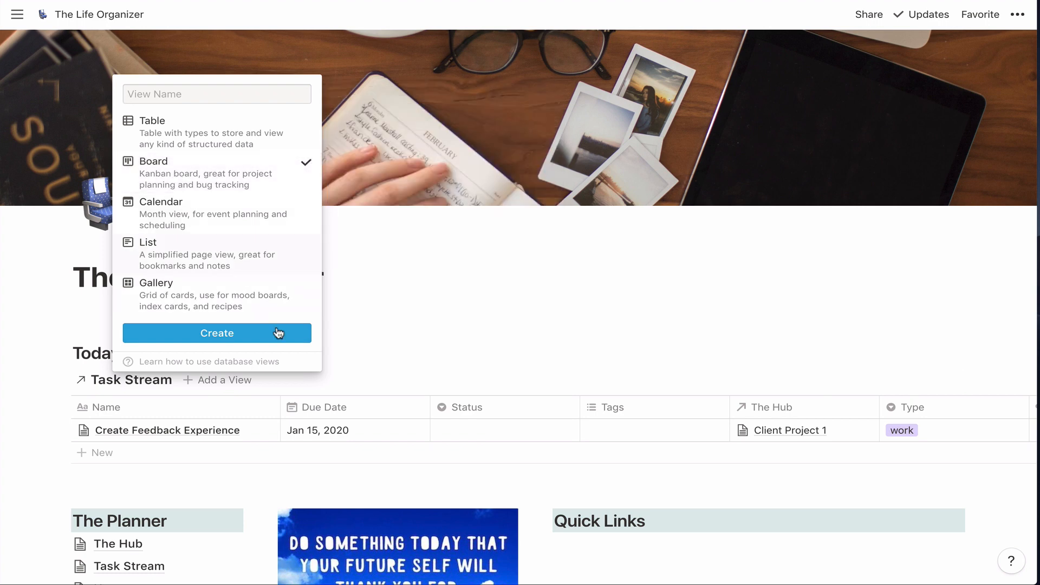
left_click(284, 334)
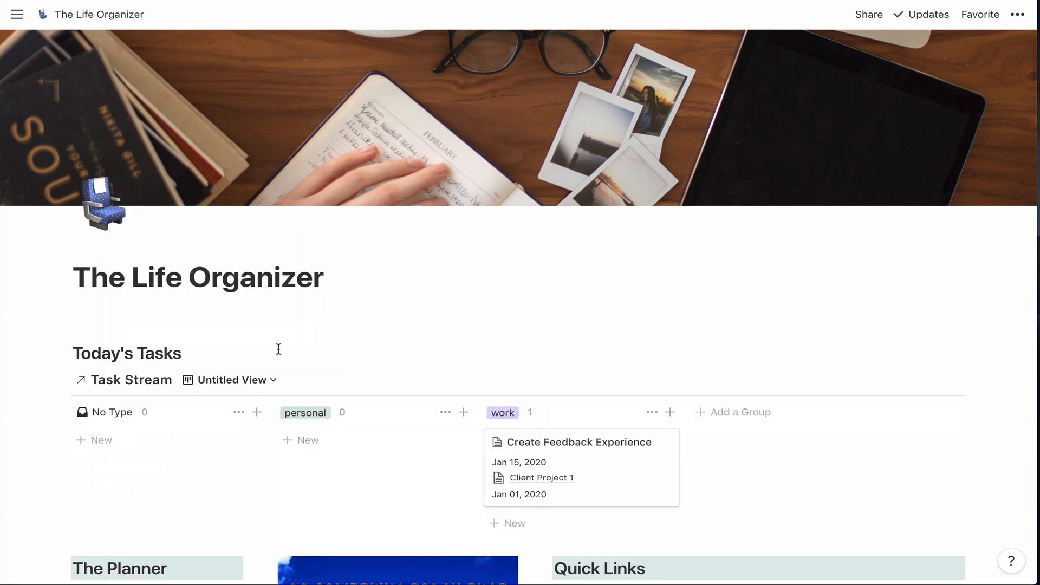
- Delete the table view from the linked Task Stream database, keeping the board view
left_click(273, 381)
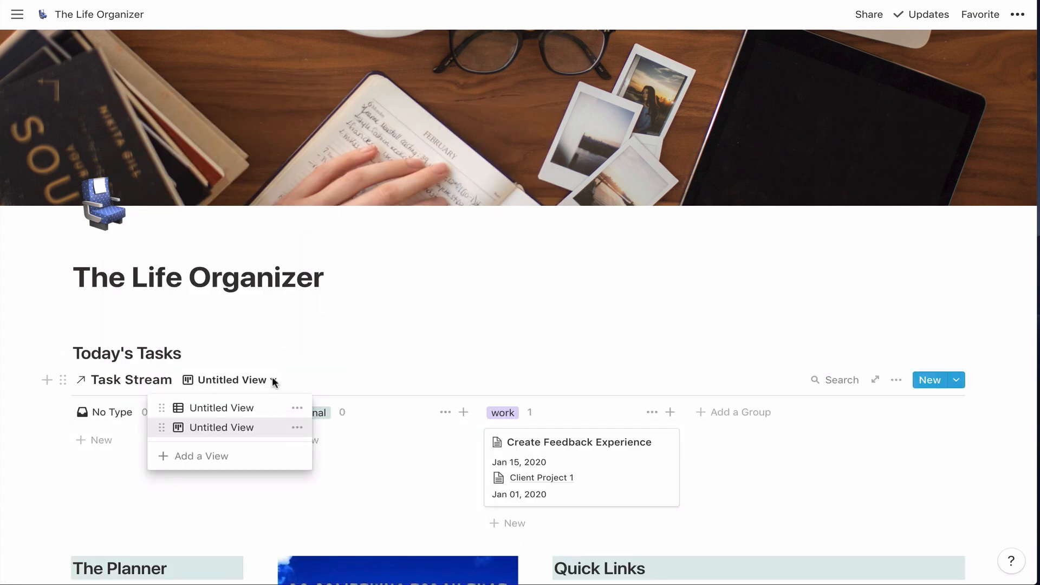
left_click(298, 411)
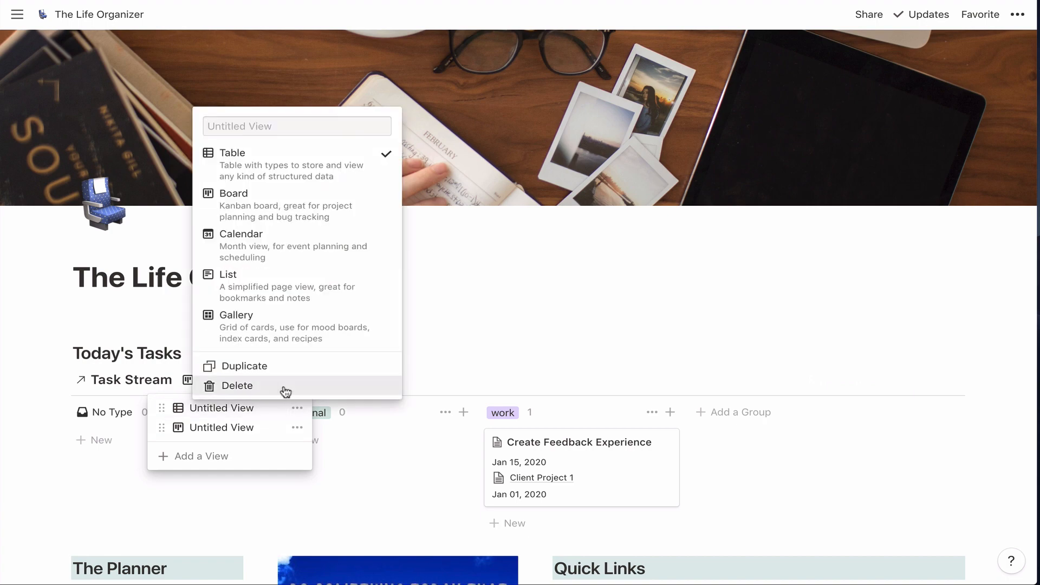
left_click(285, 387)
left_click(484, 305)
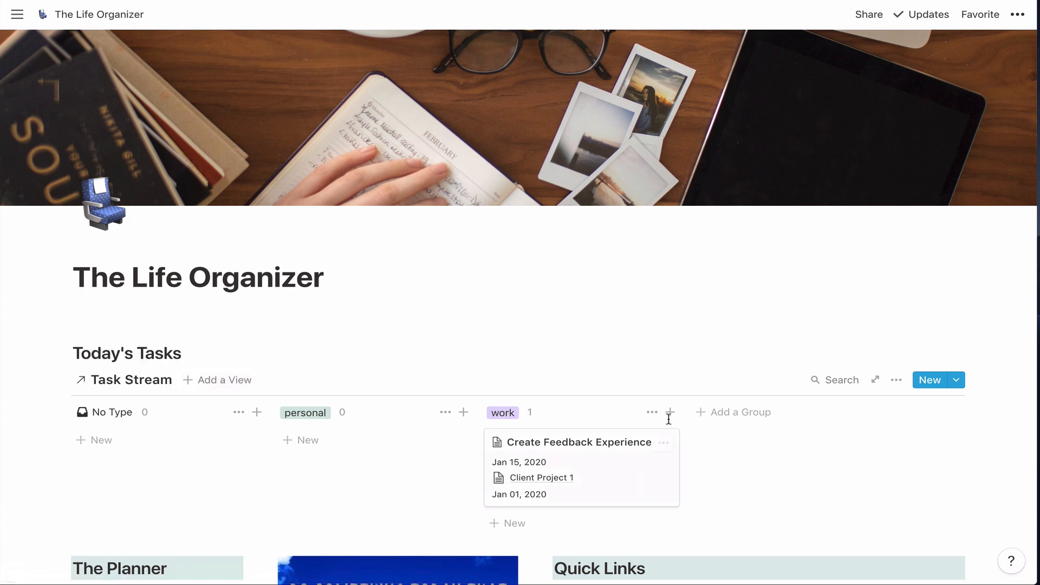
- Group the Today's Tasks board by Status
left_click(897, 380)
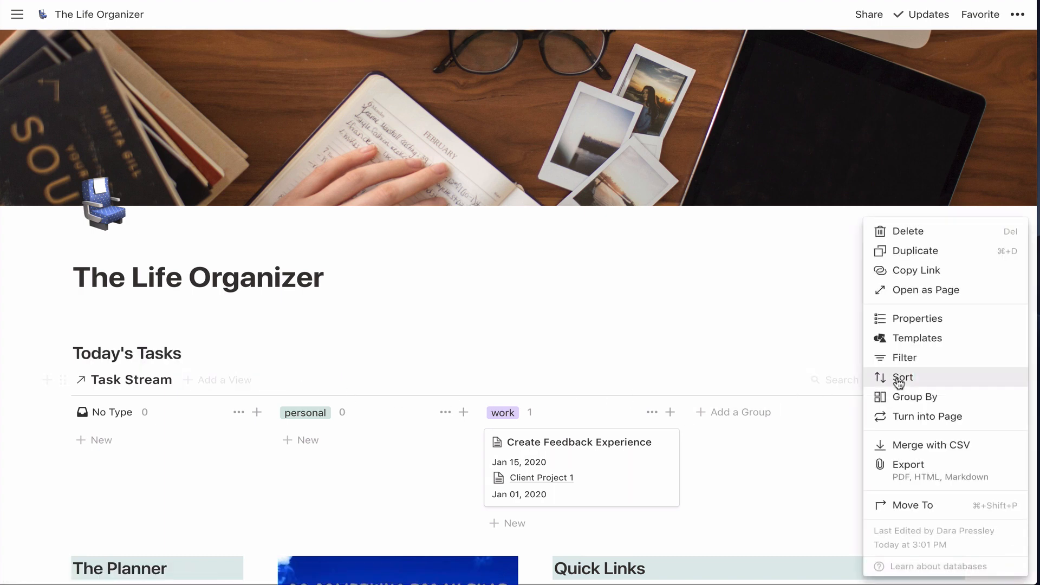
left_click(898, 397)
left_click(775, 450)
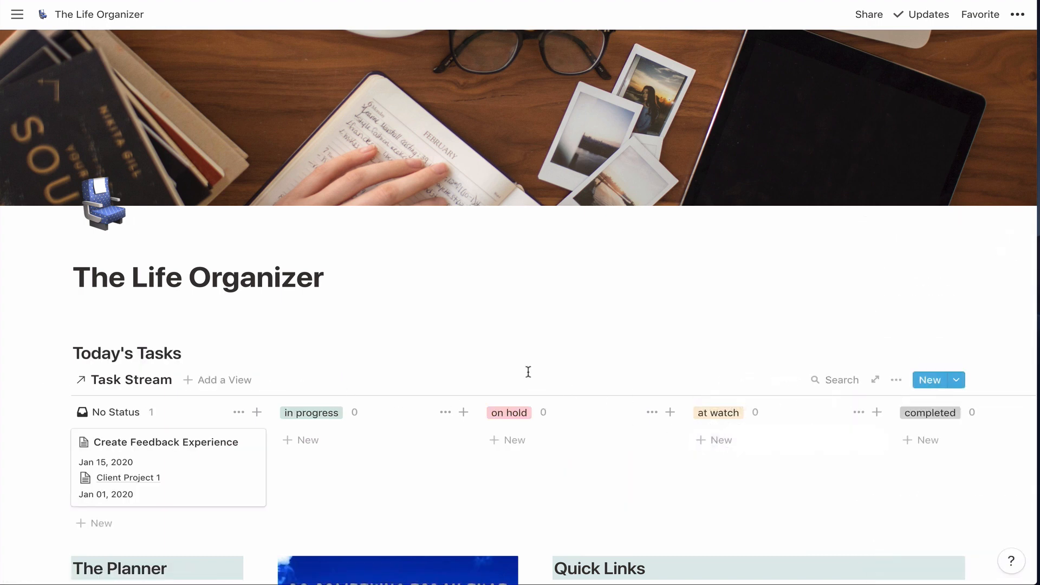
left_click(222, 381)
left_click(577, 354)
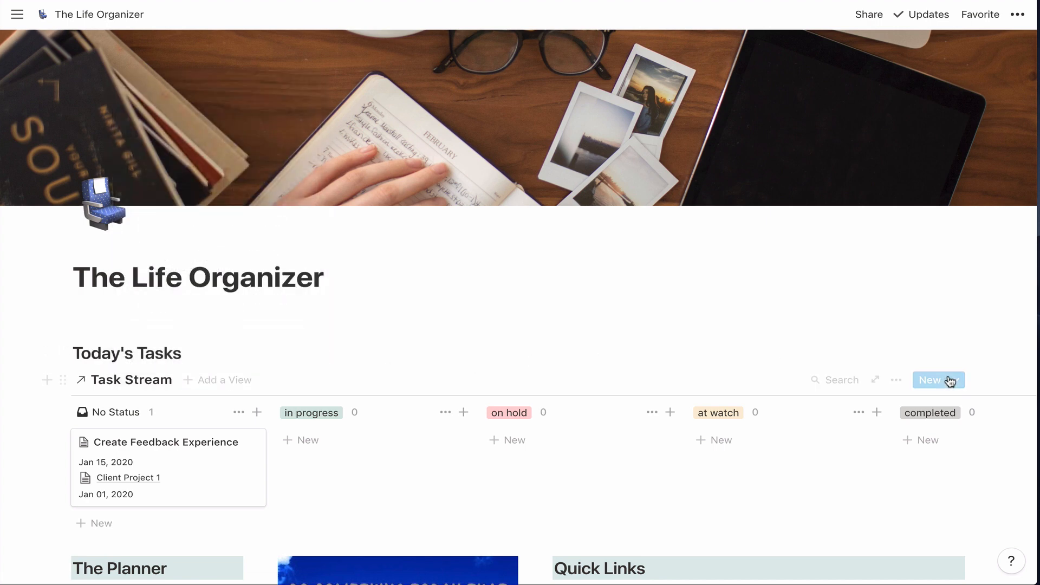
- Hide the Work on Date, Url, Tags and Status properties on the Today's Tasks board cards
left_click(897, 381)
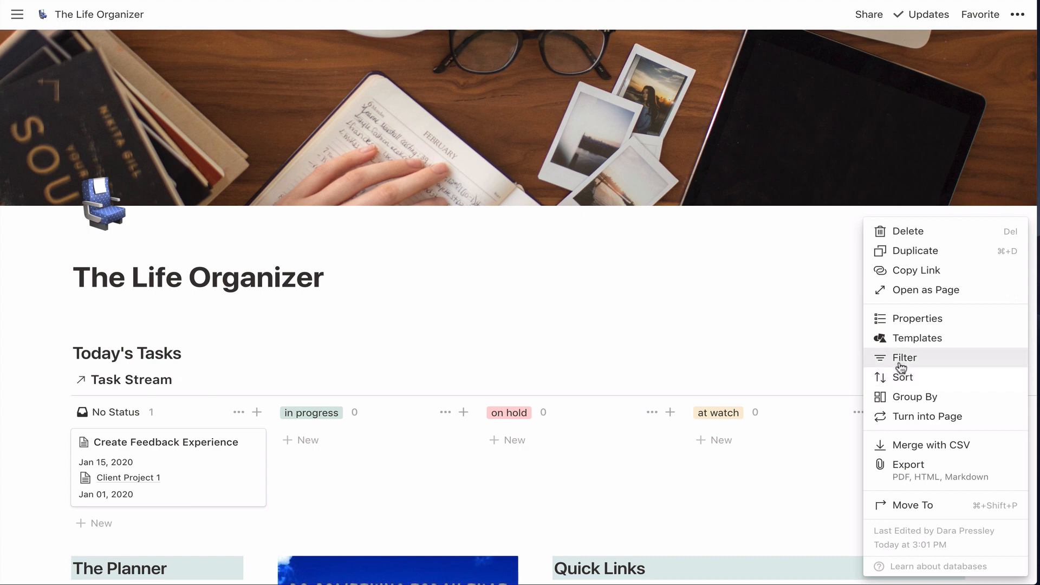
left_click(902, 324)
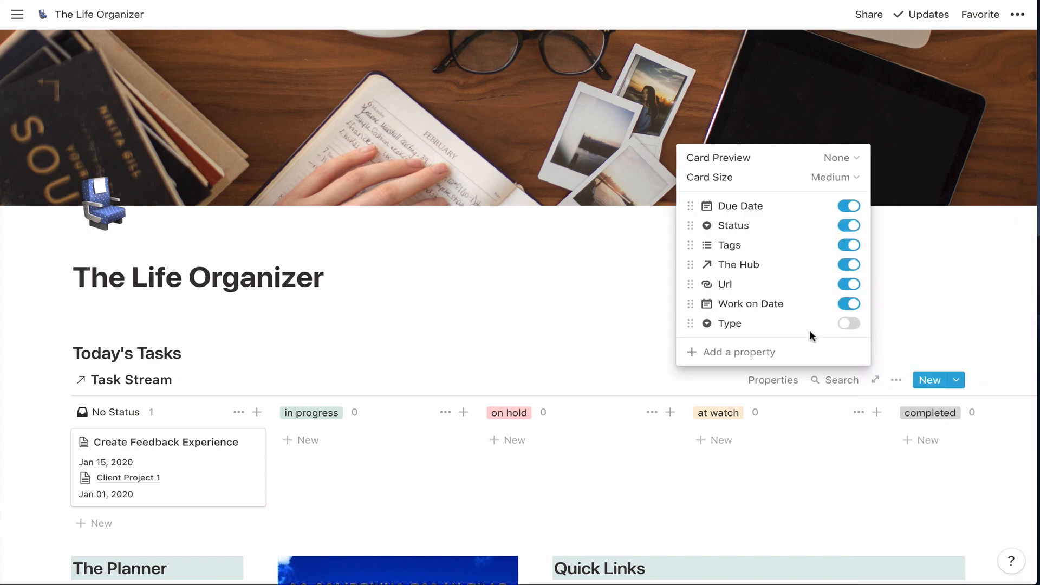
left_click(849, 304)
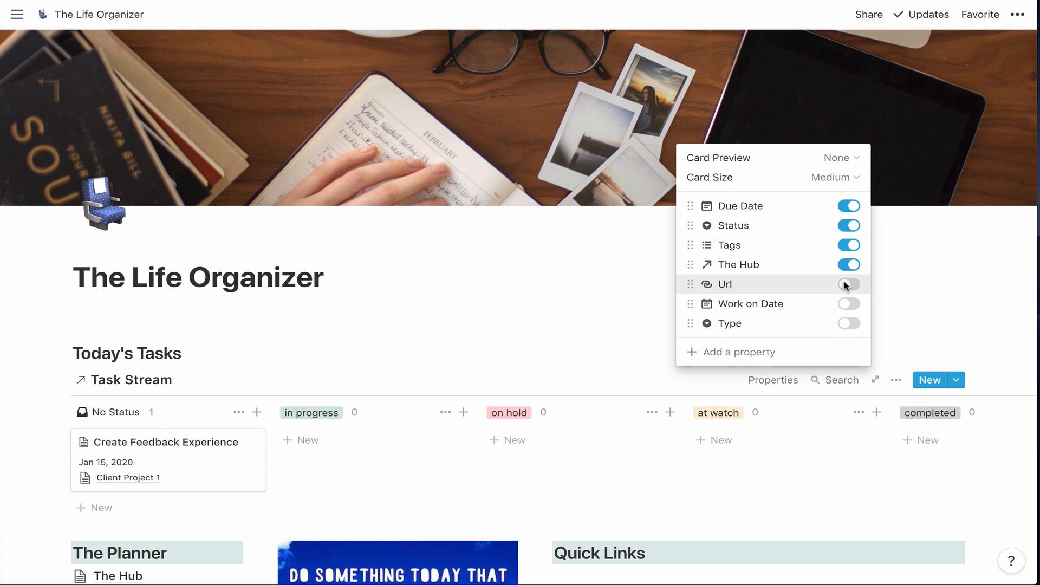
left_click(842, 250)
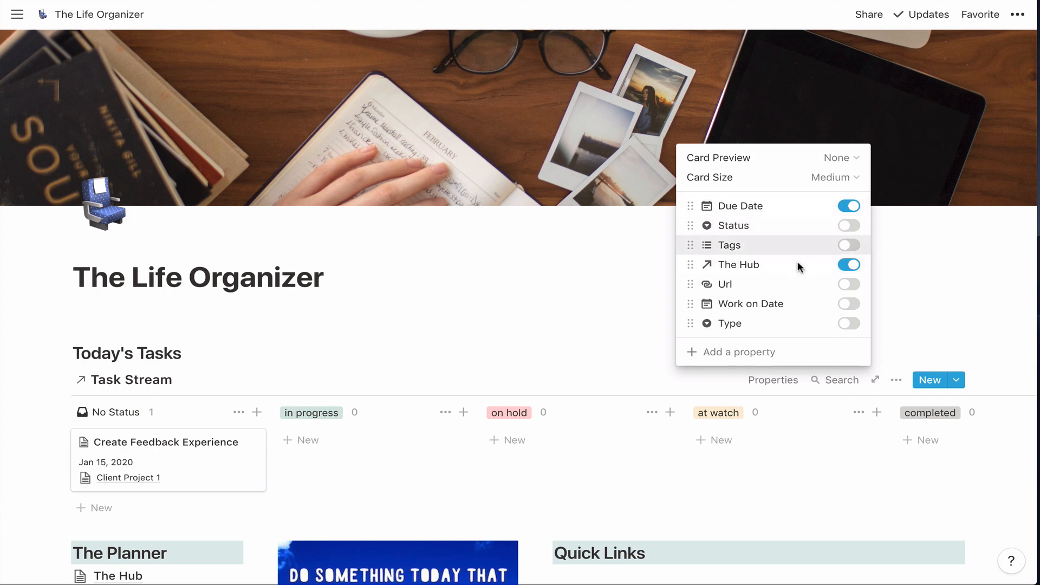
left_click(460, 298)
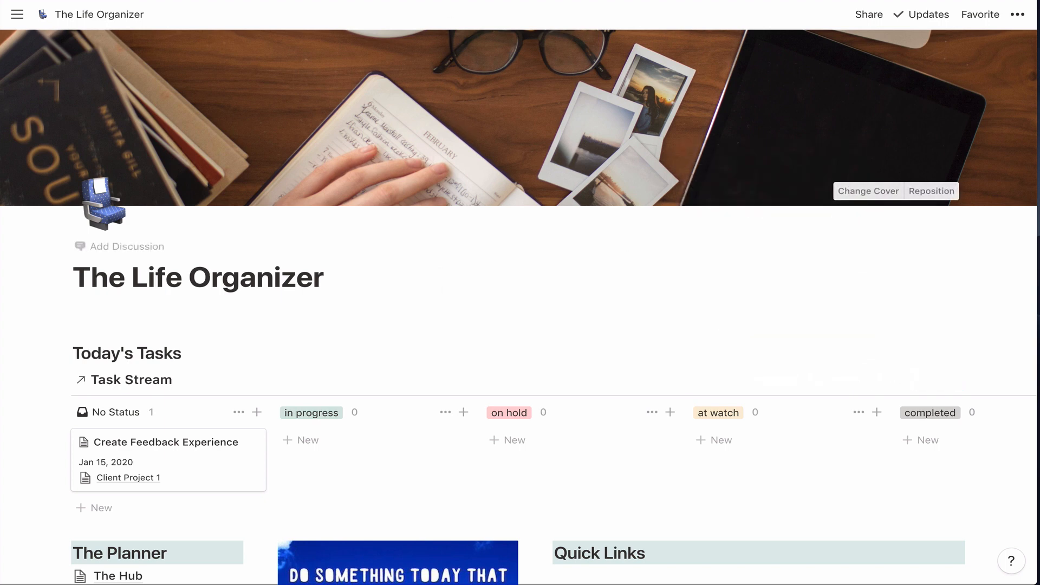
- Filter the Today's Tasks board to tasks whose Work on Date Is On Or Before Today
scroll(616, 253, "down", 2)
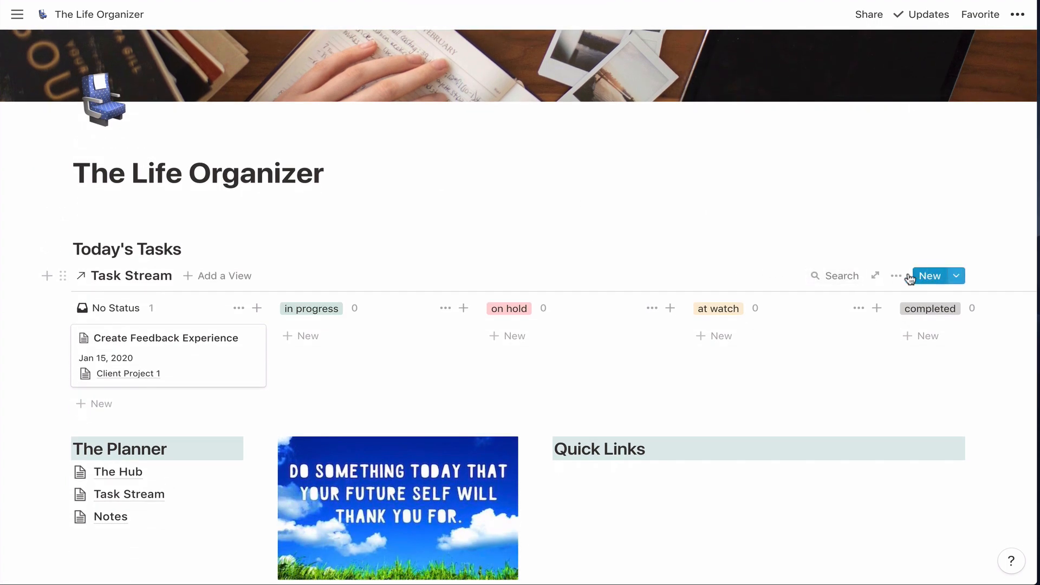
left_click(894, 275)
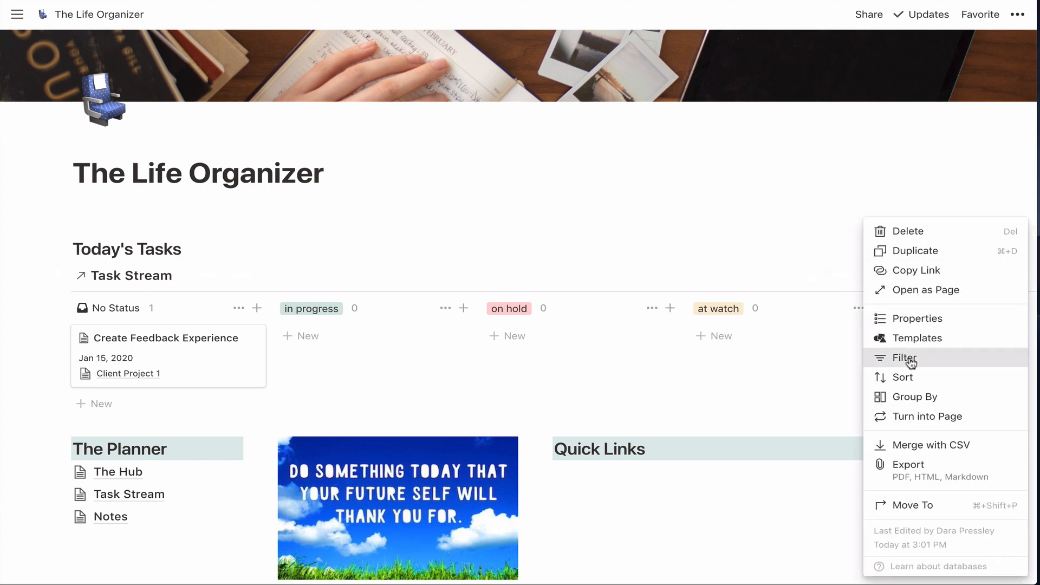
left_click(907, 357)
left_click(719, 395)
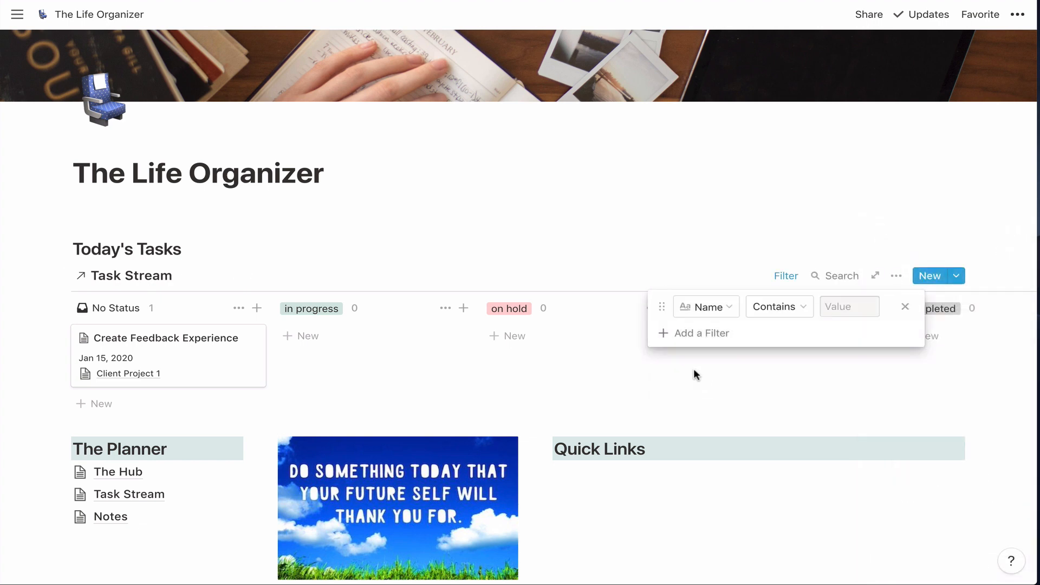
left_click(715, 308)
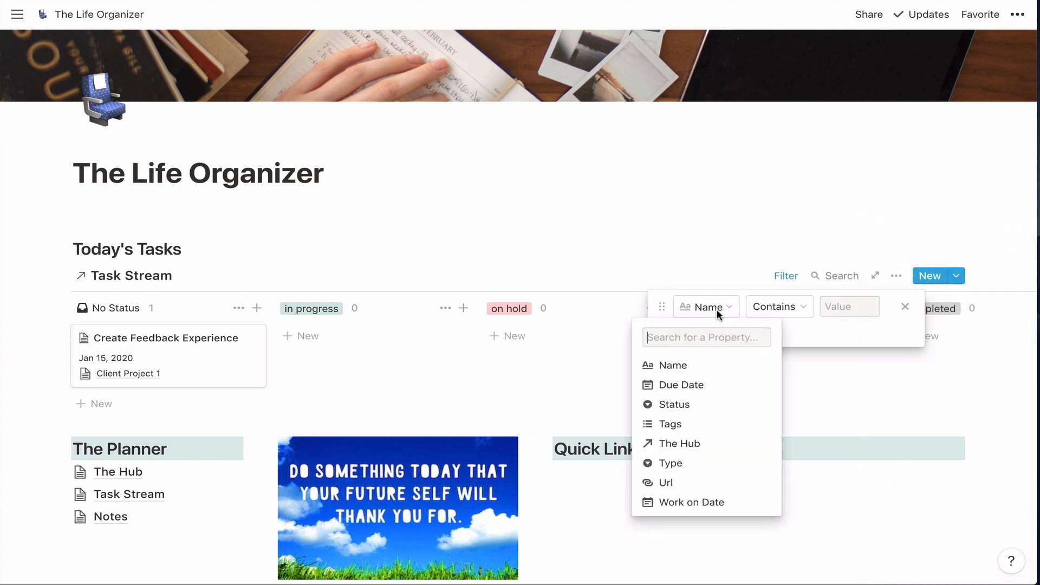
left_click(709, 502)
left_click(776, 310)
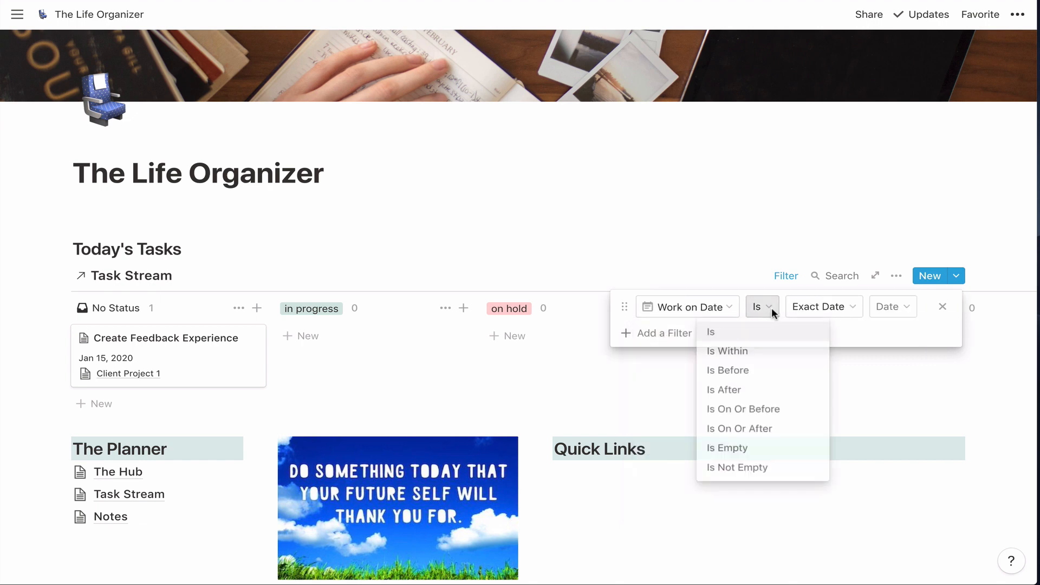
left_click(764, 412)
left_click(851, 315)
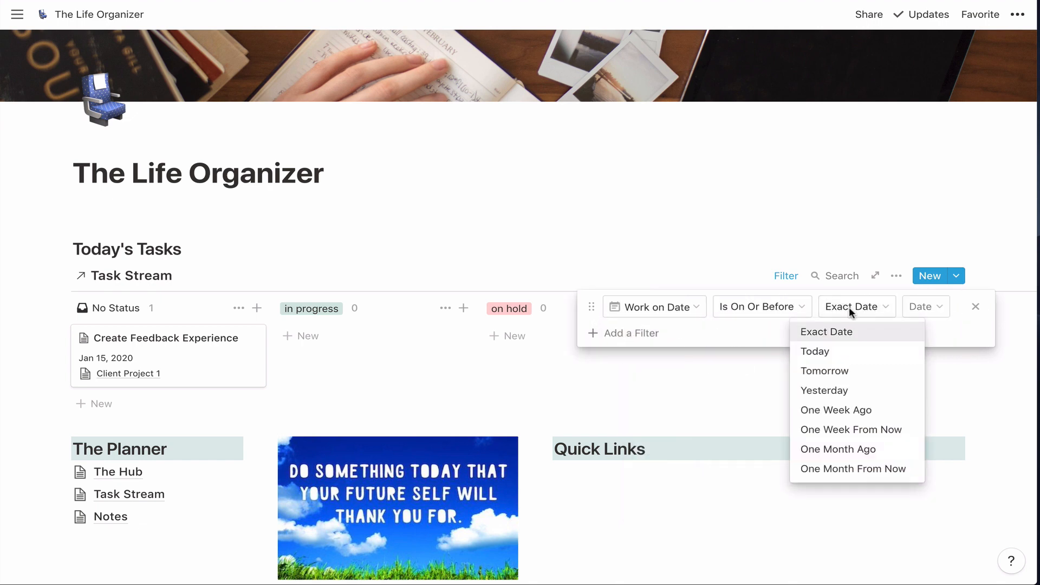
left_click(849, 352)
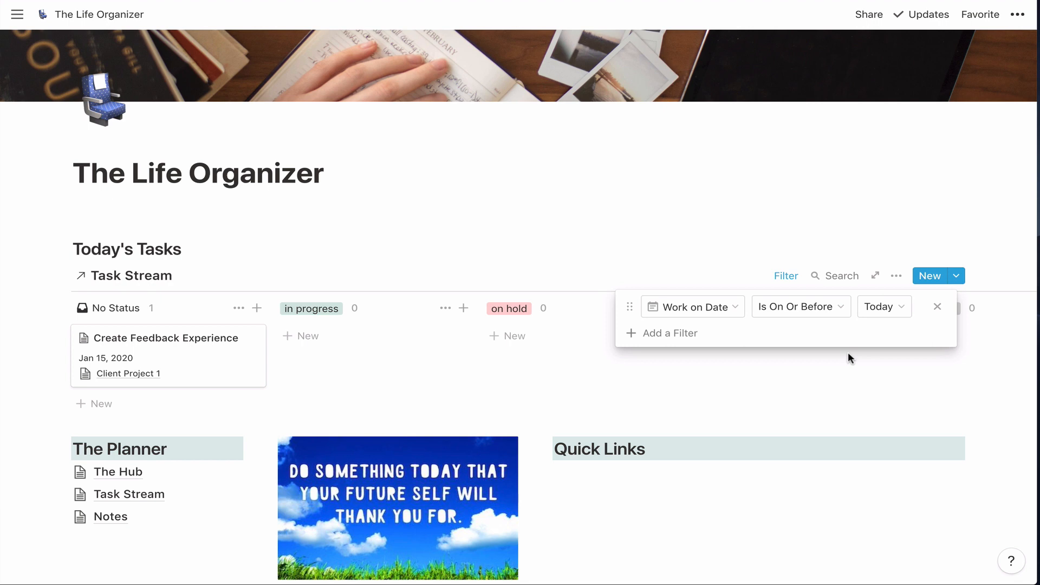
left_click(713, 238)
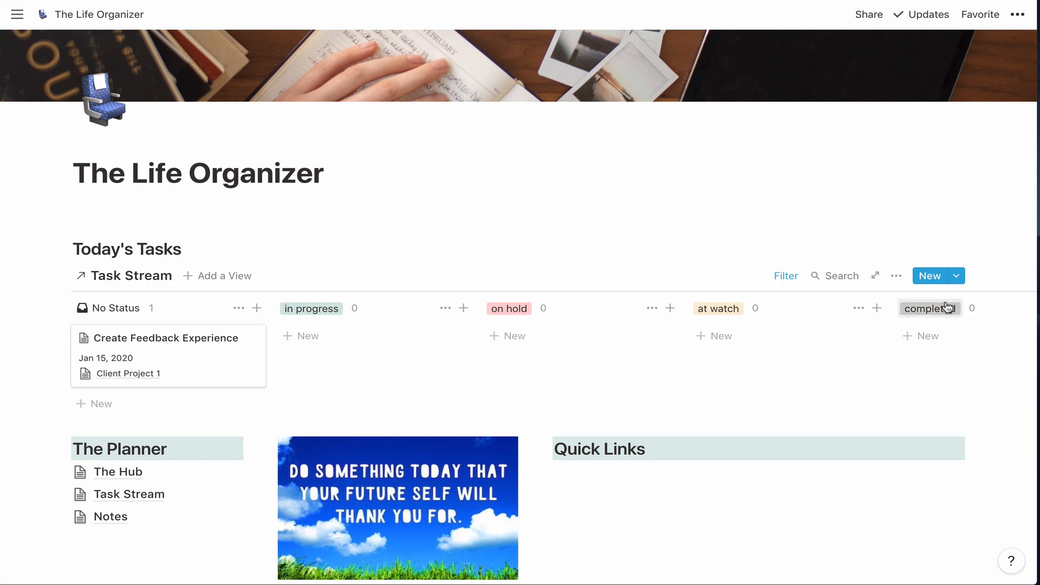
- Hide the completed and on hold columns of the Today's Tasks board
scroll(947, 307, "right", 3)
left_click(921, 308)
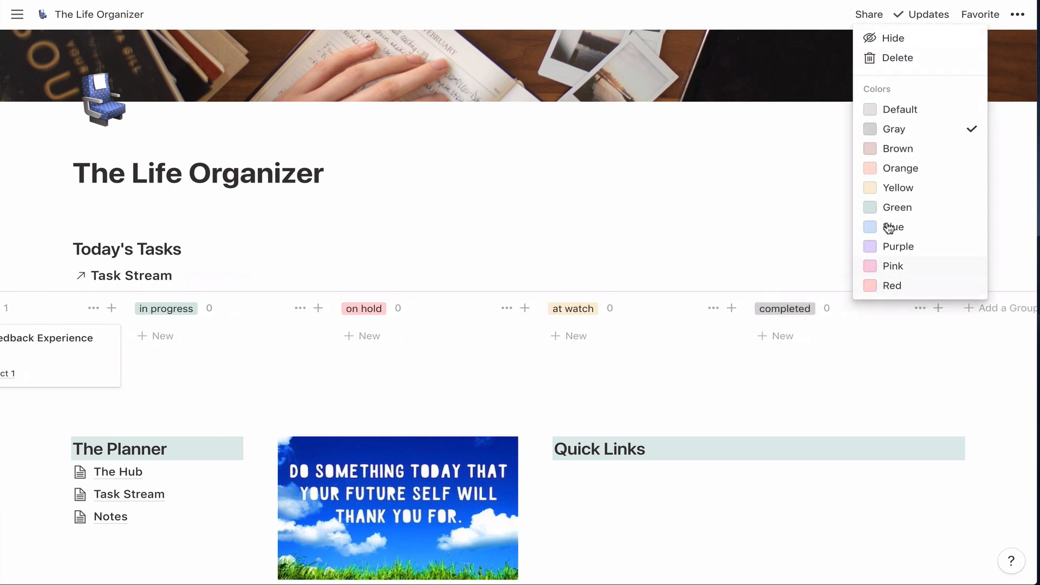
left_click(882, 39)
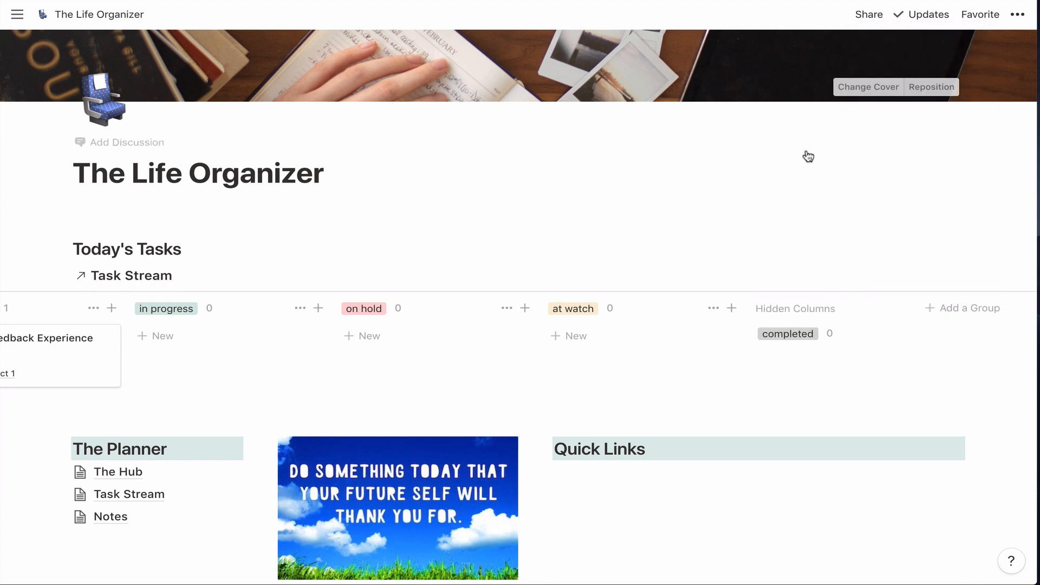
left_click(509, 309)
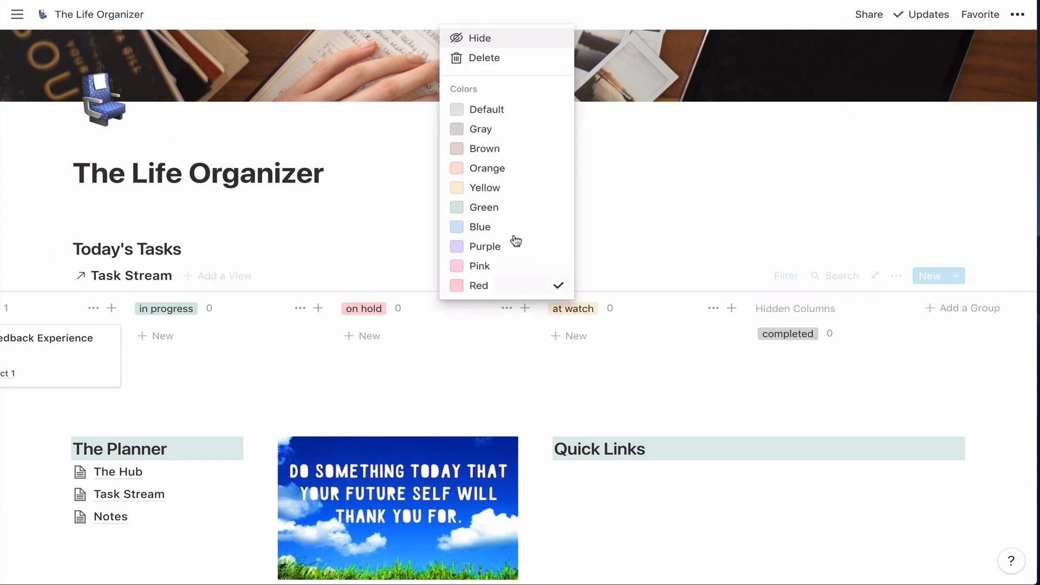
left_click(499, 42)
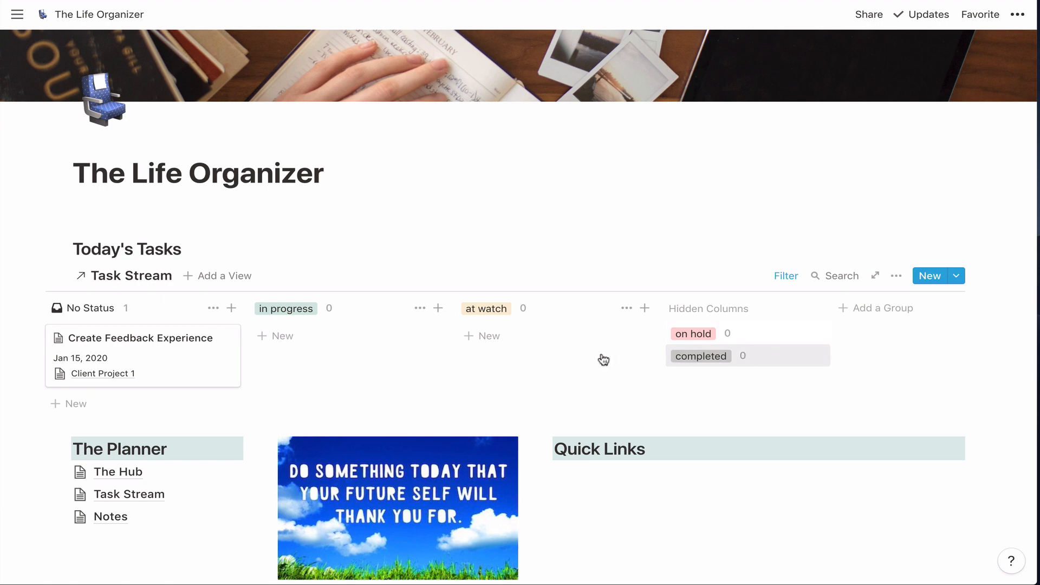
scroll(601, 352, "left", 1)
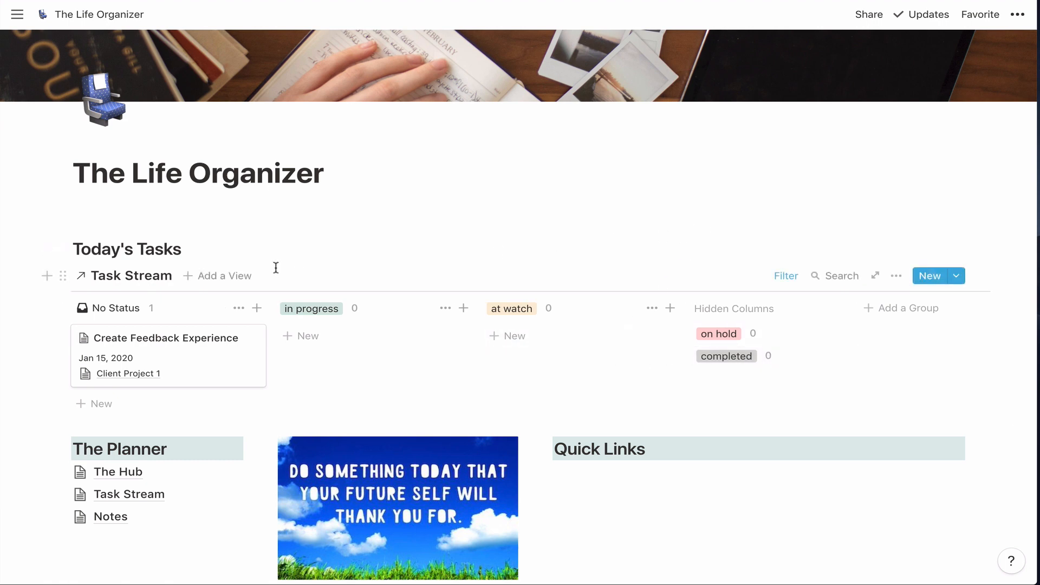
- Add a Calendar view named calendar to the Task Stream database under Today's Tasks
left_click(238, 277)
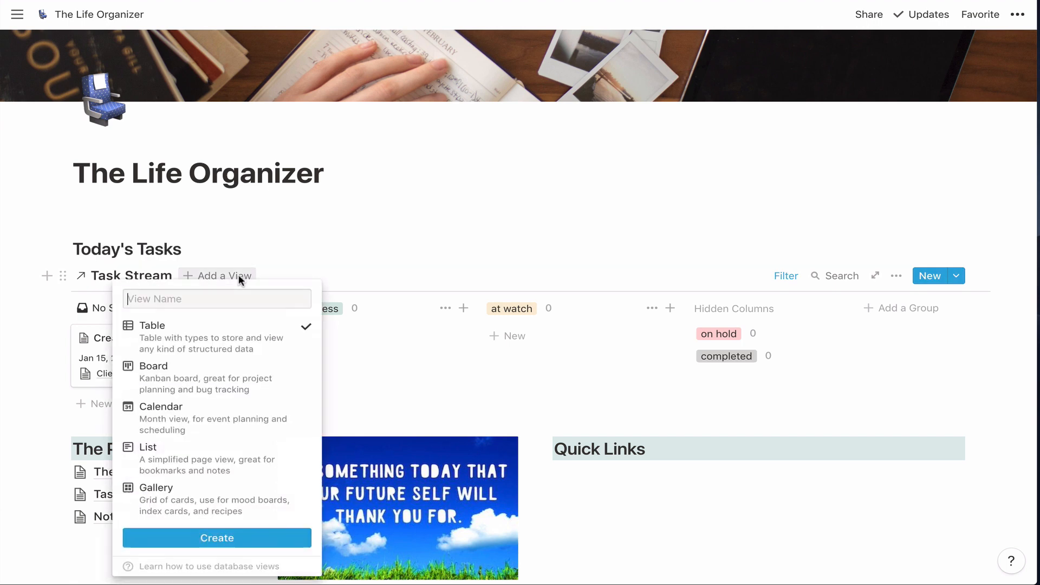
left_click(247, 417)
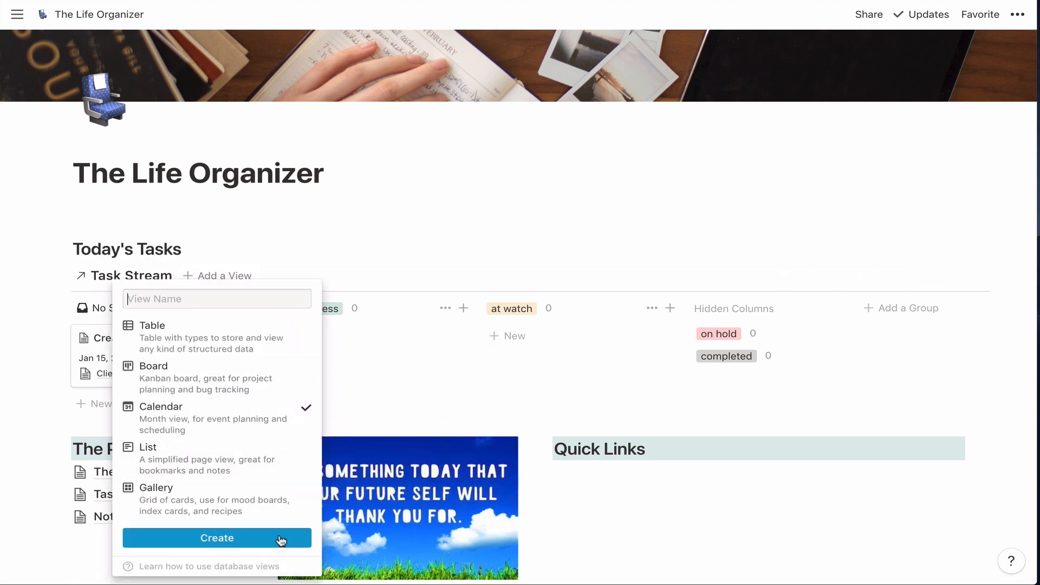
type("calendar")
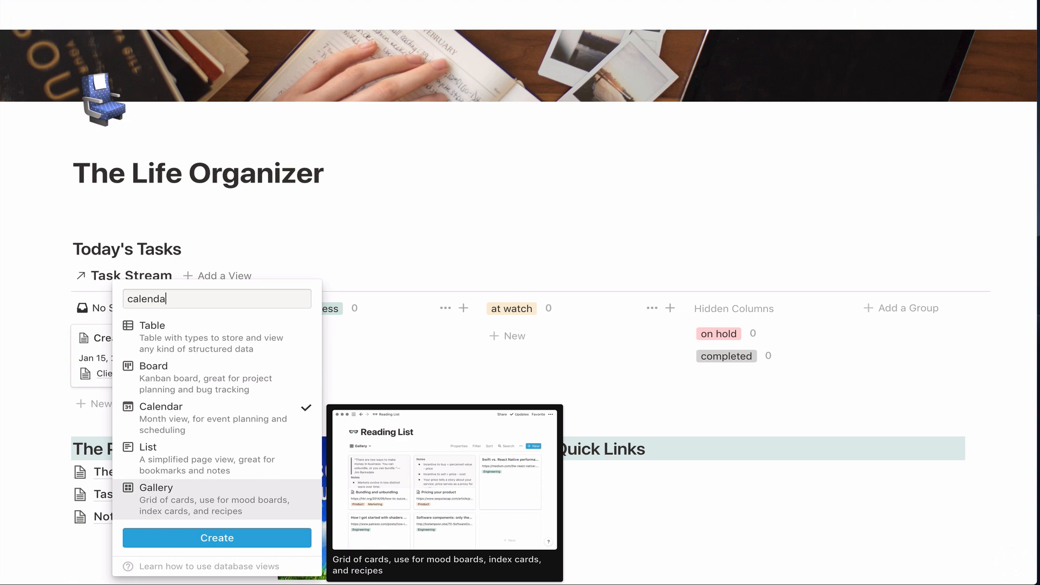
left_click(243, 536)
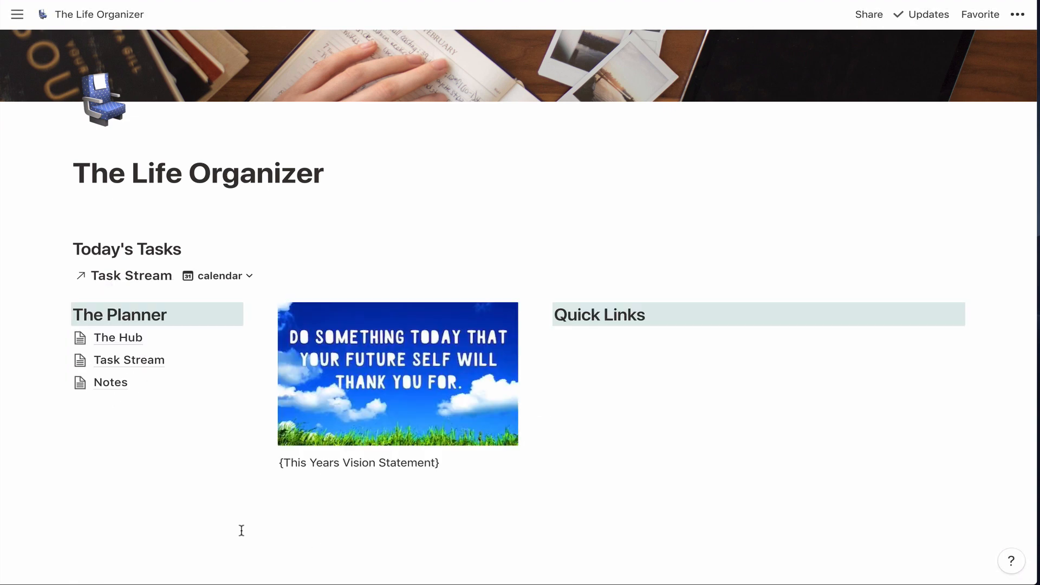
scroll(301, 474, "down", 3)
scroll(301, 474, "down", 5)
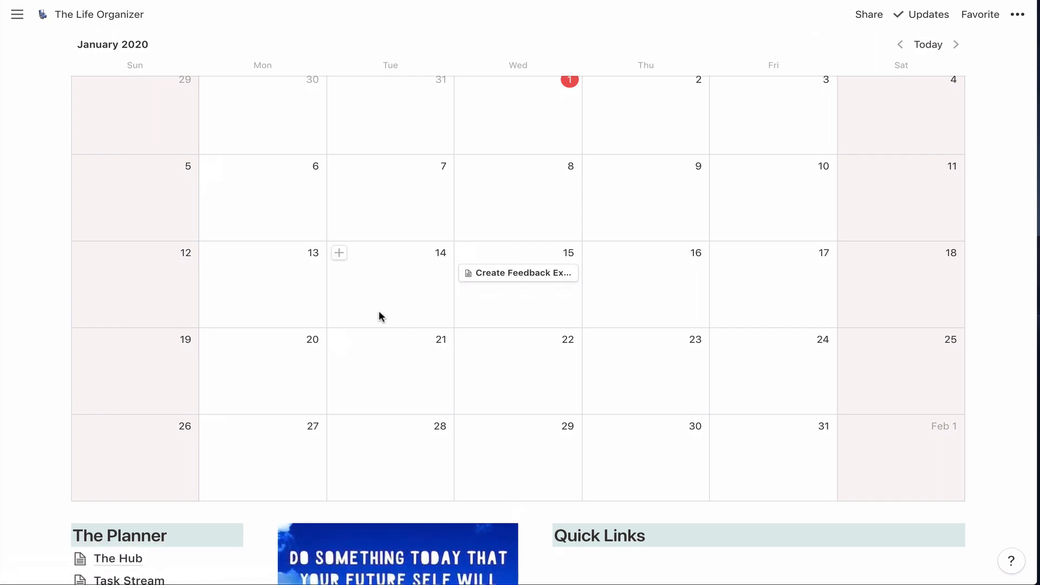
- Rename the untitled board view of the Today's Tasks database as board and switch the database to that view
scroll(350, 233, "up", 2)
scroll(350, 228, "up", 3)
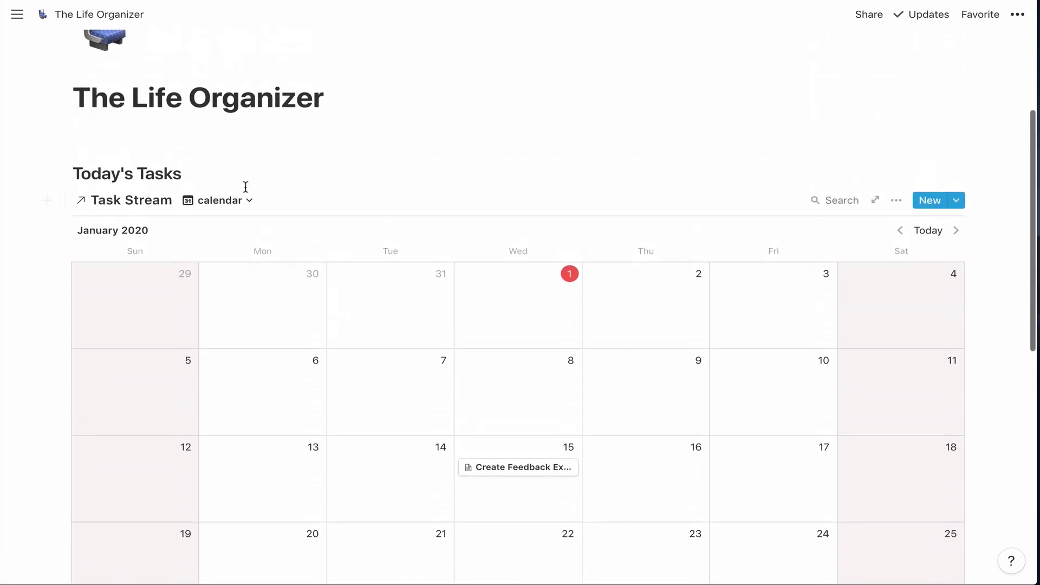
left_click(222, 200)
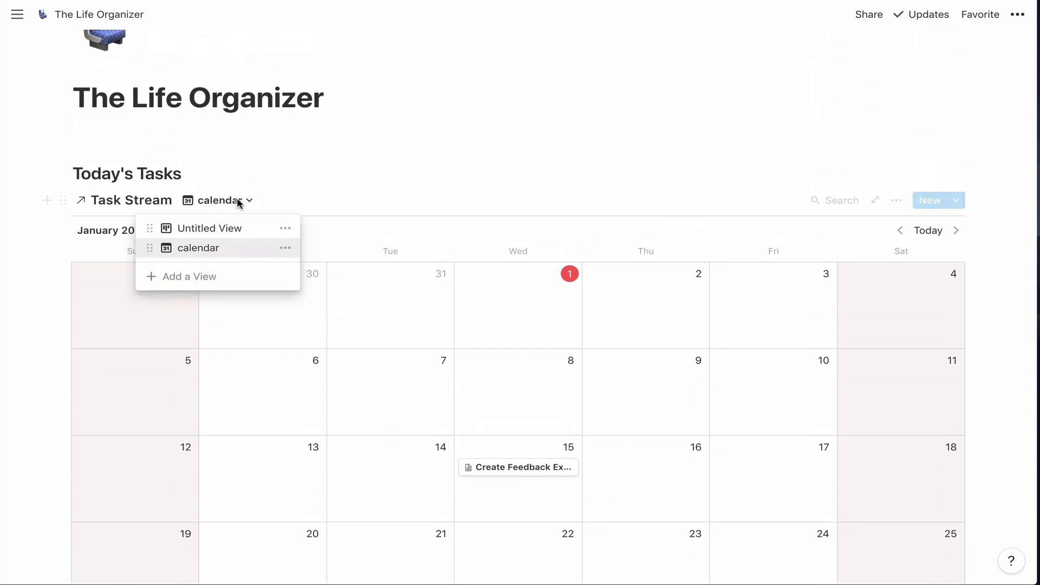
left_click(285, 228)
type("board")
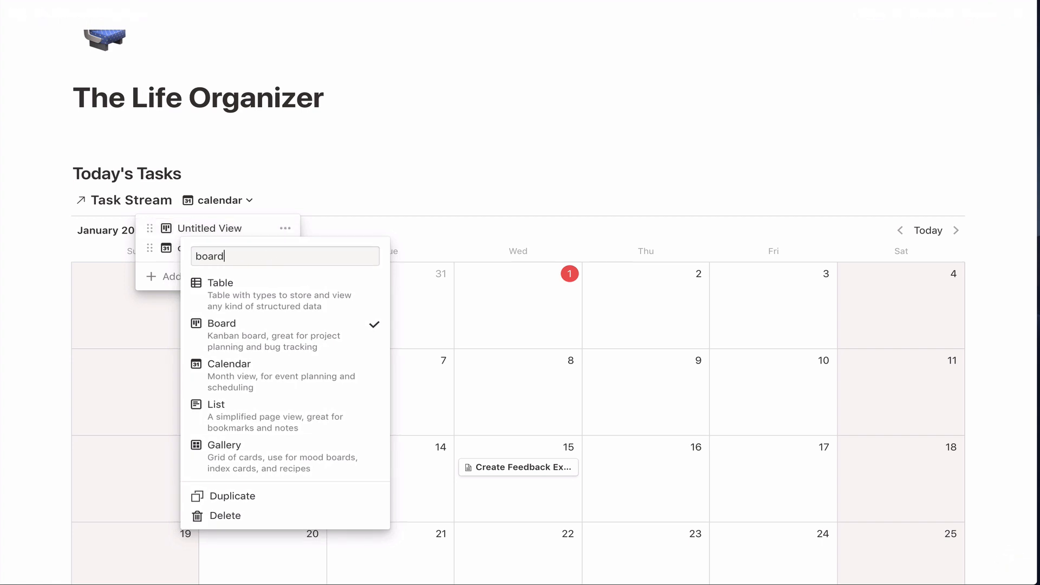
key("Return")
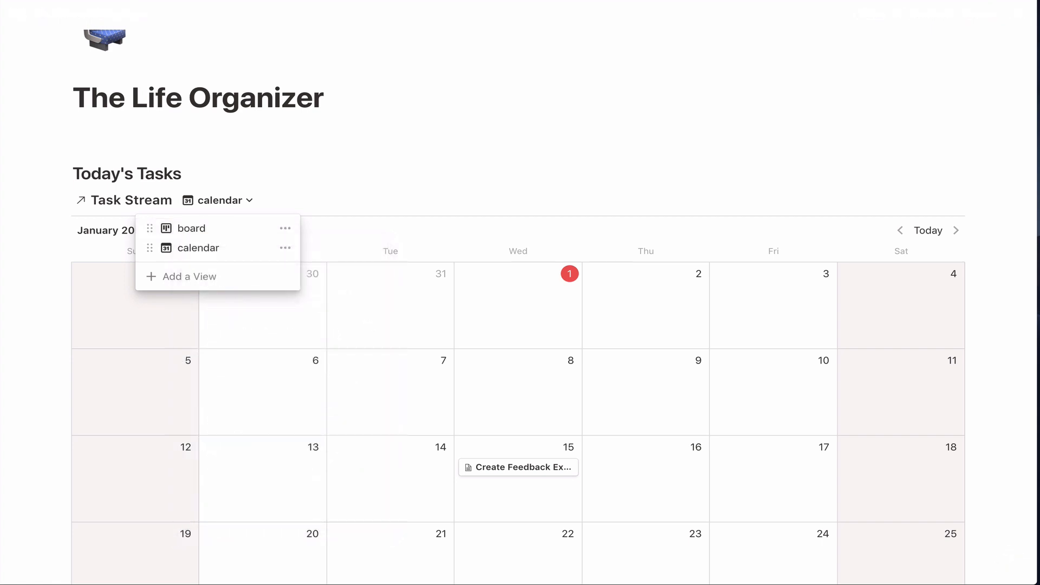
left_click(348, 165)
left_click(235, 202)
left_click(228, 228)
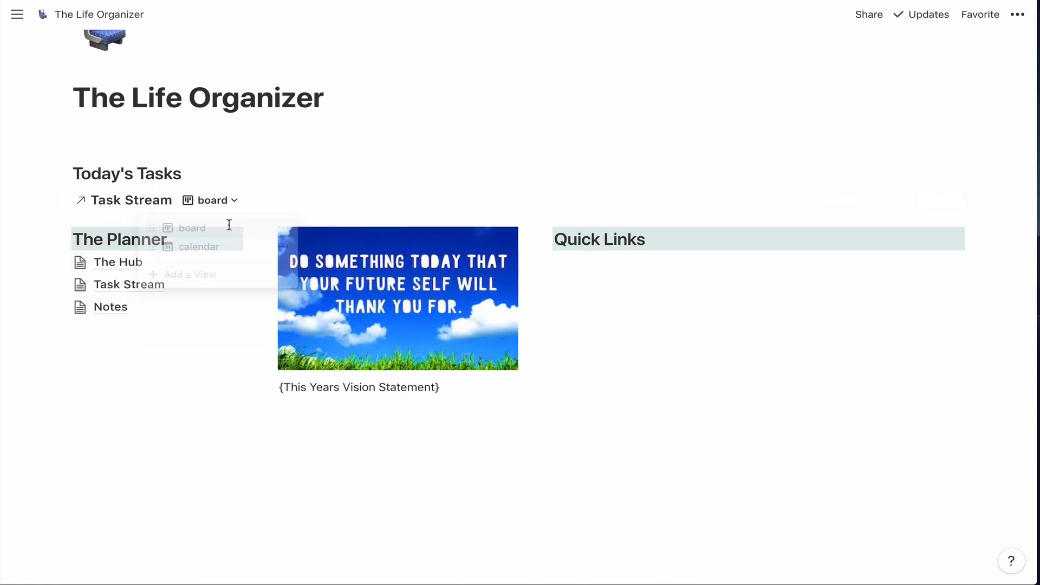